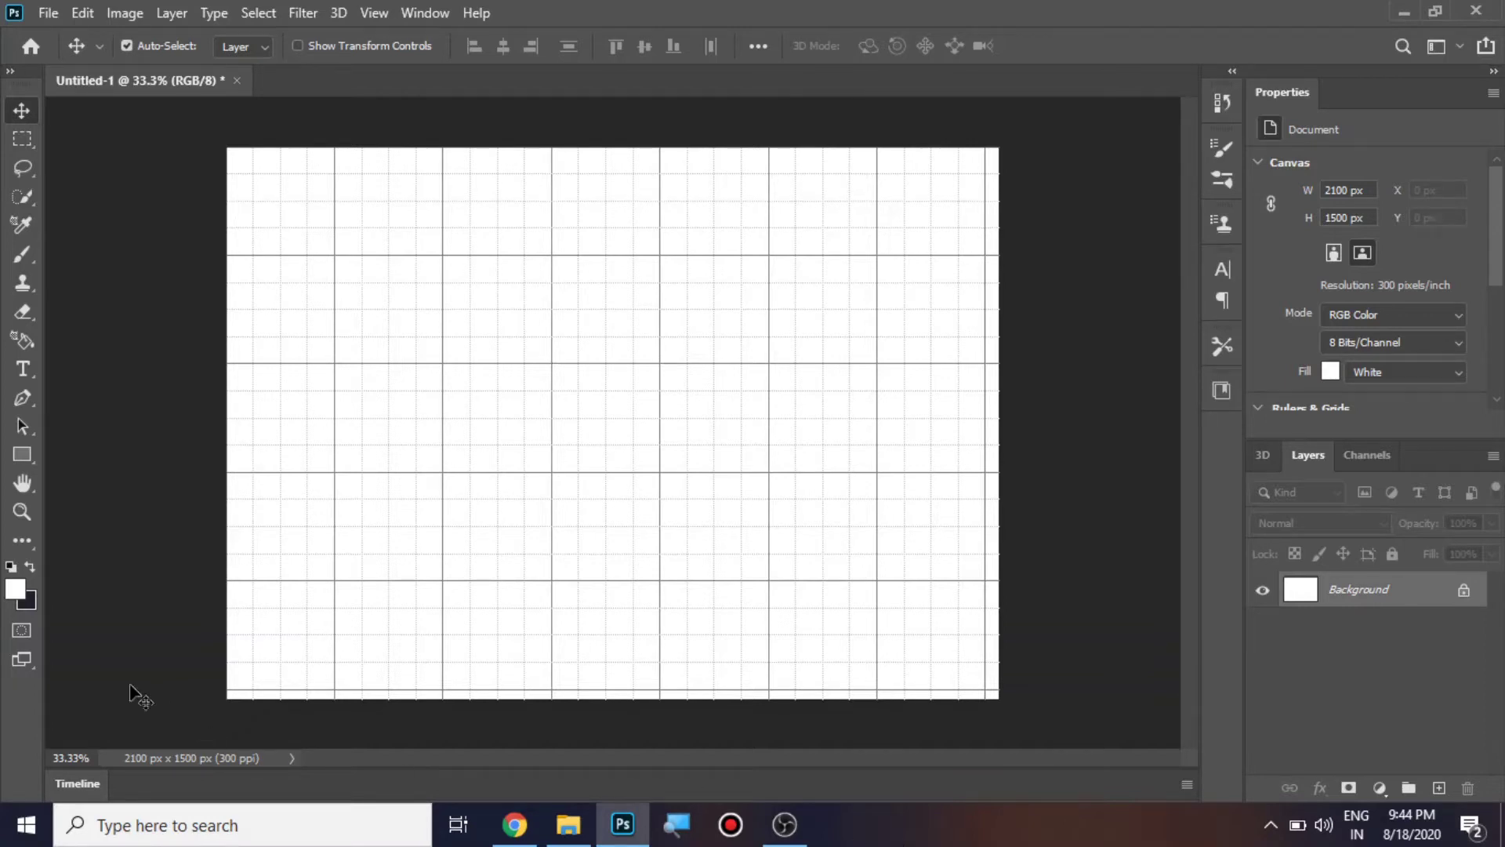
# Draw a closed horizontal teardrop about 591 px wide and 262 px high with the Pen tool in the canvas's upper-left area.
pyautogui.click(22, 399)
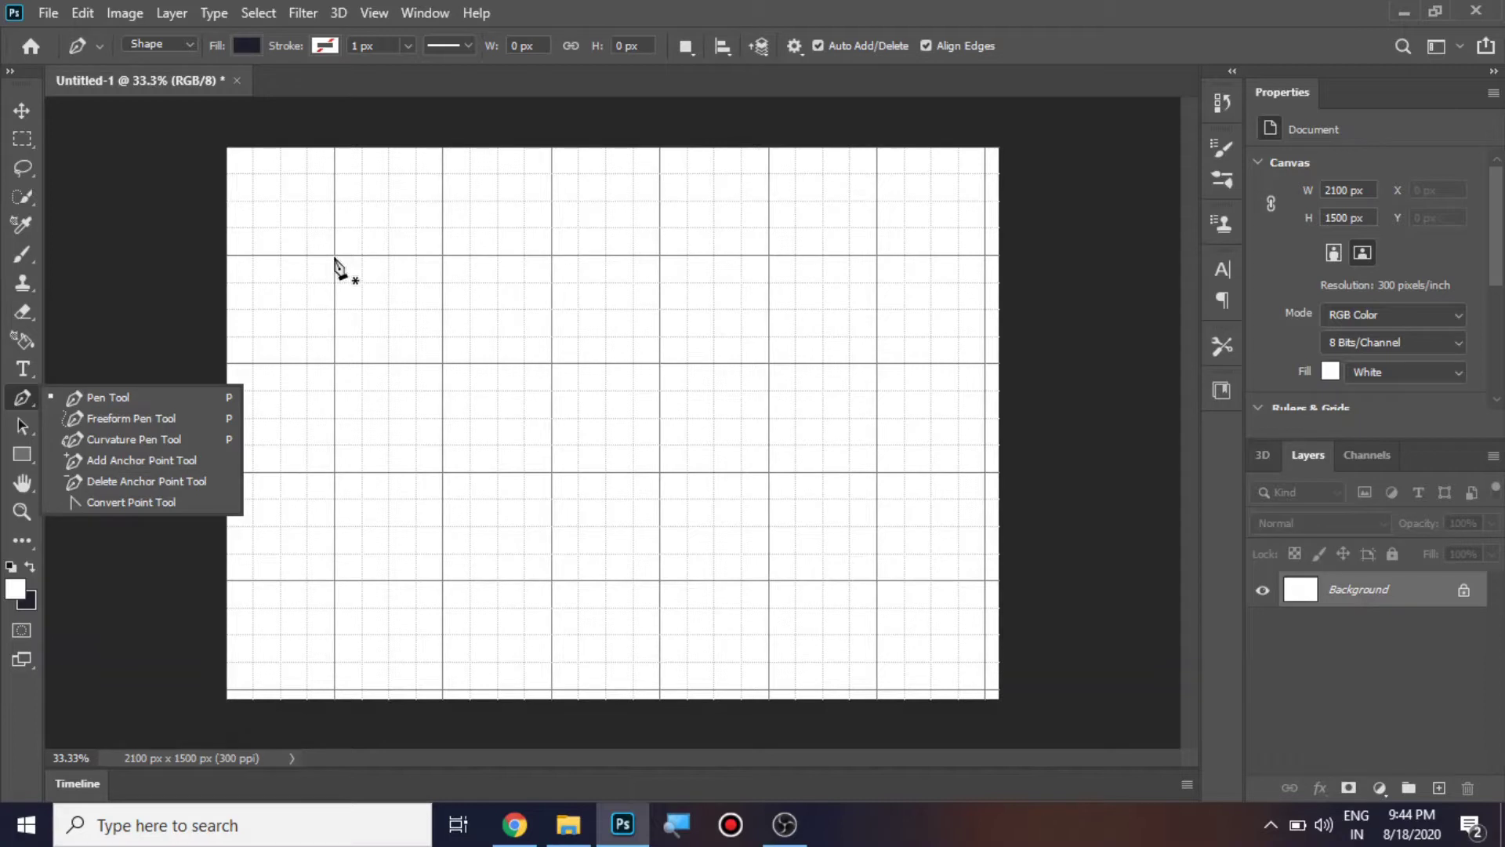
pyautogui.click(335, 256)
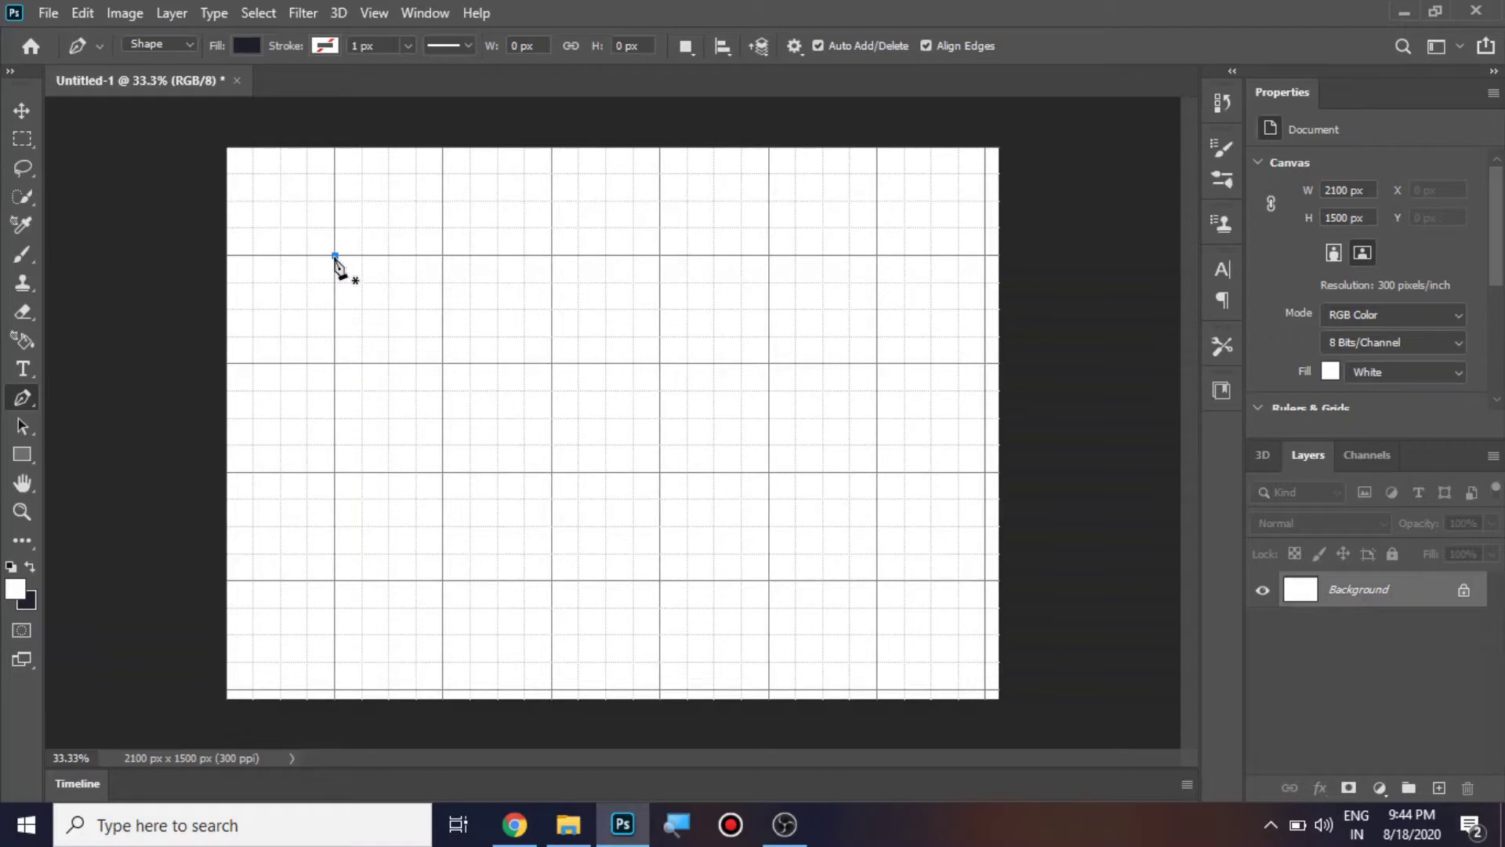
pyautogui.moveTo(335, 258); pyautogui.dragTo(337, 365)
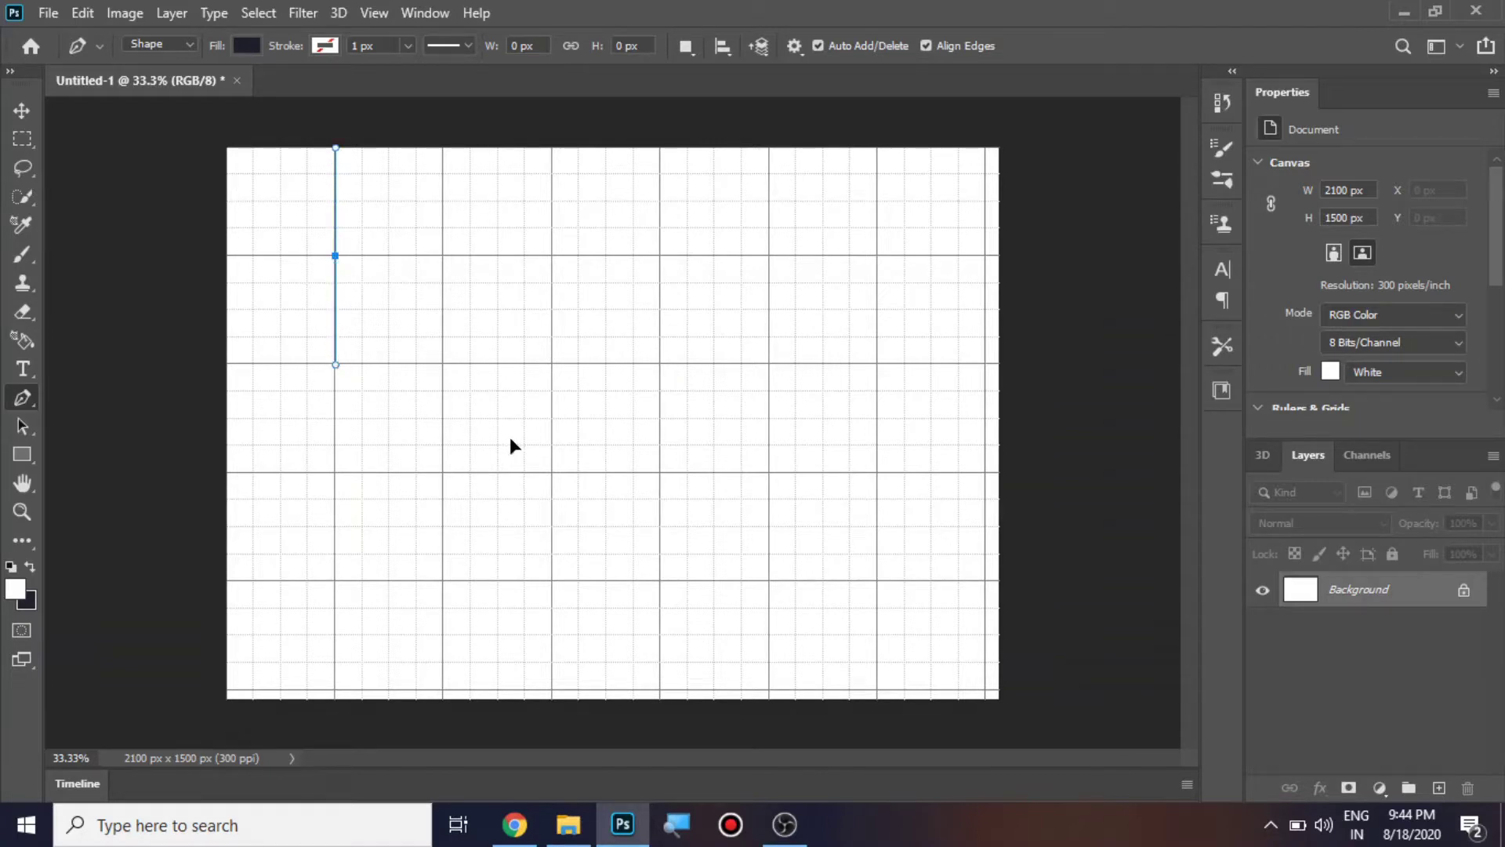
pyautogui.click(552, 256)
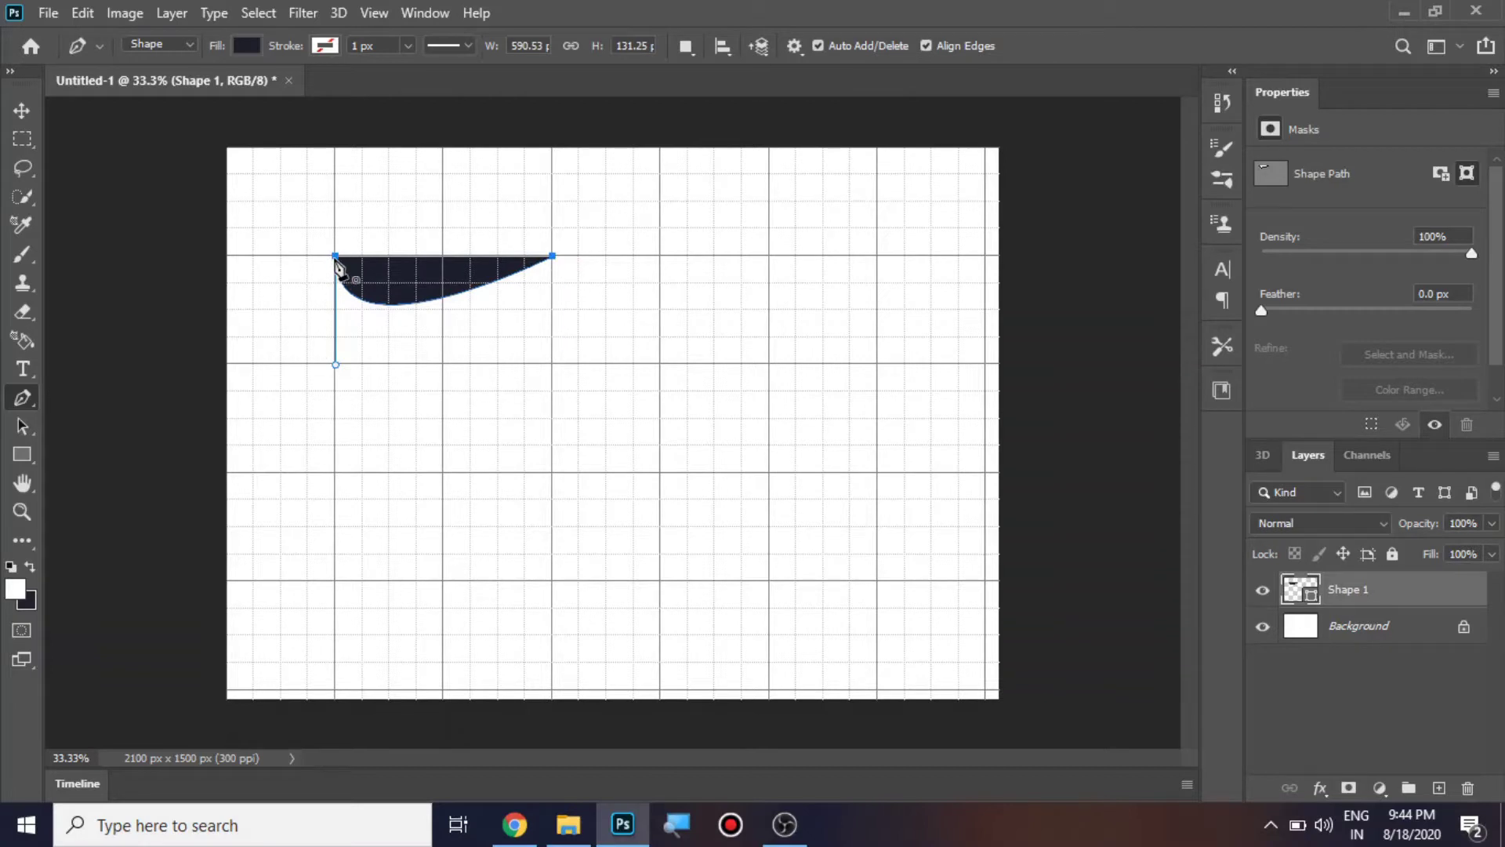
pyautogui.moveTo(337, 261); pyautogui.dragTo(386, 360)
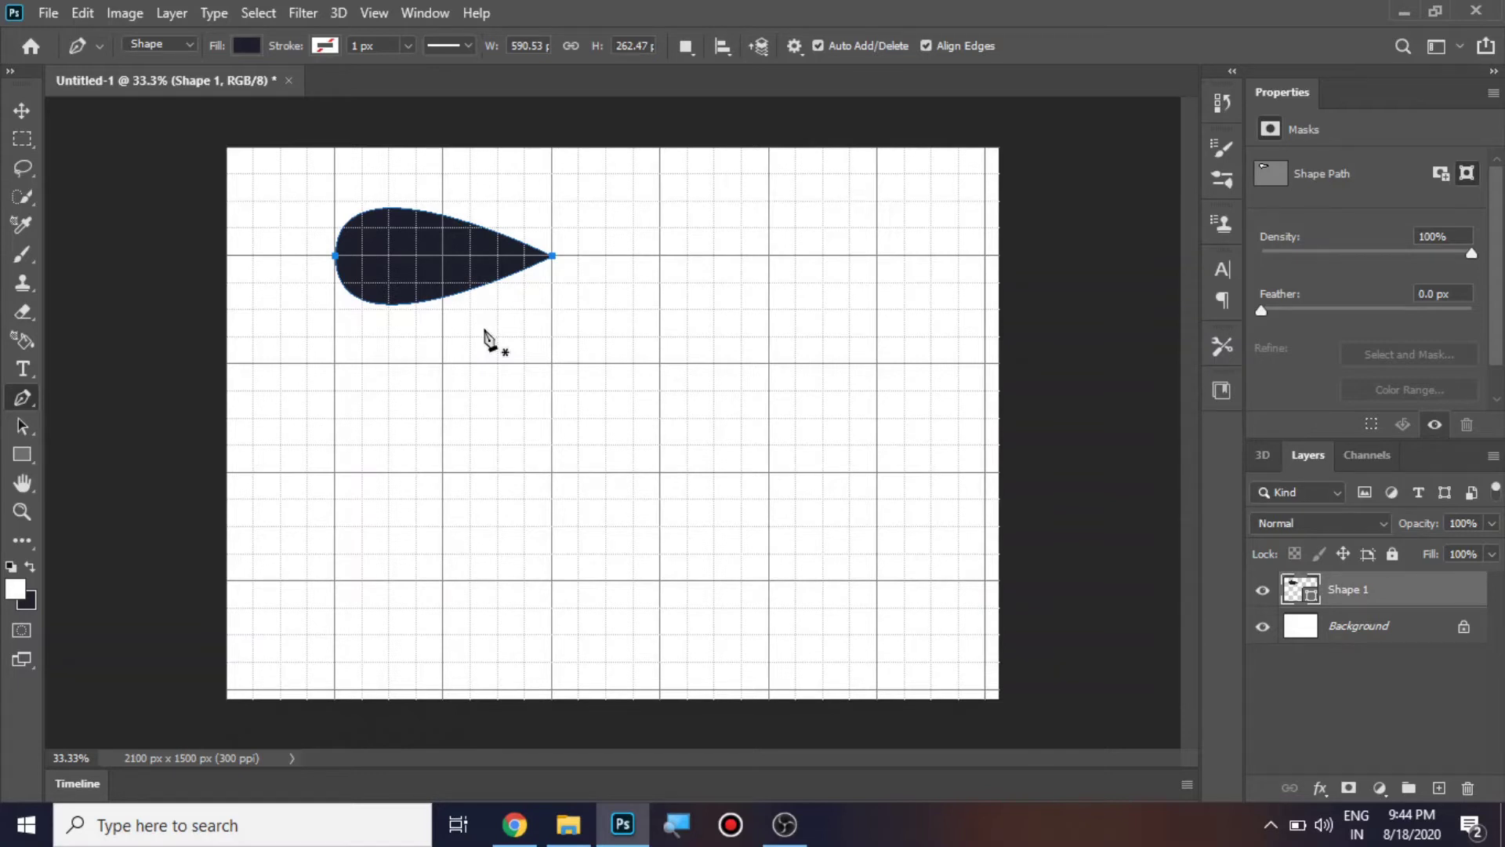
# Draw a closed square about 591 px per side, beginning one large grid cell beyond the teardrop's tip.
pyautogui.click(661, 255)
pyautogui.click(879, 255)
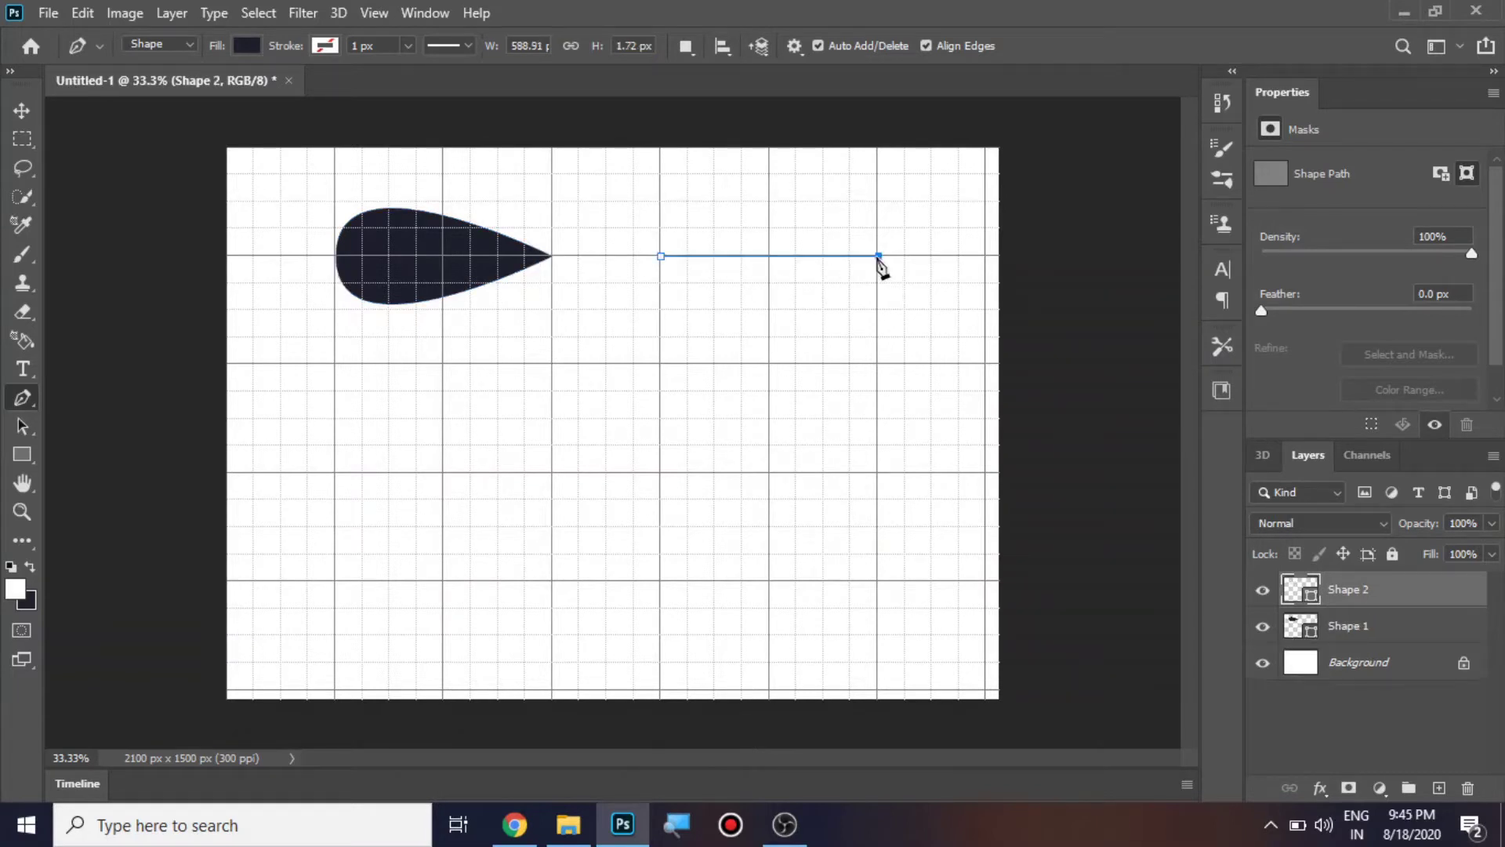
pyautogui.click(878, 473)
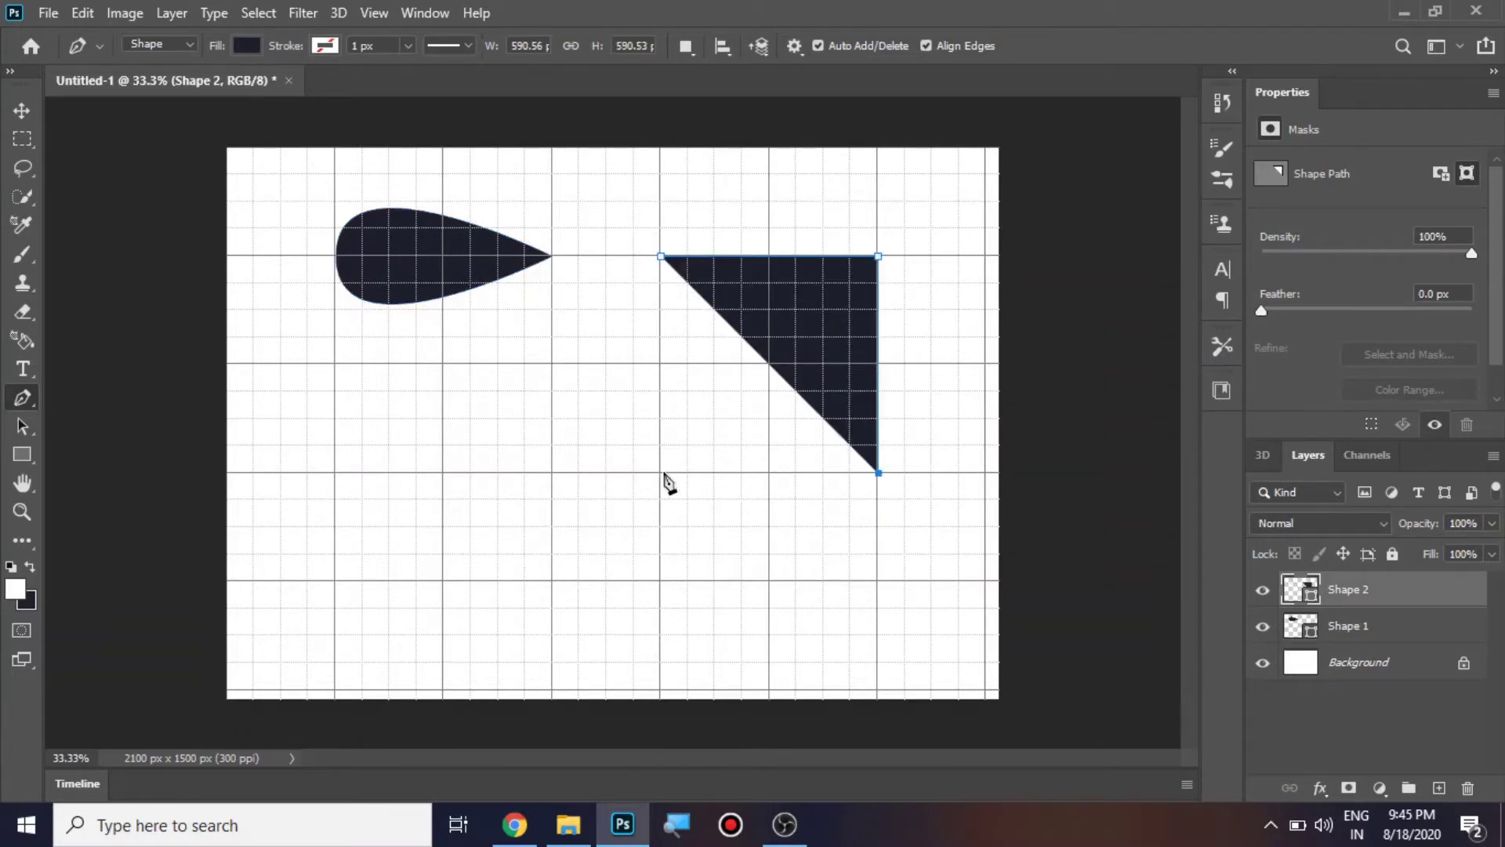
pyautogui.click(661, 473)
pyautogui.click(661, 472)
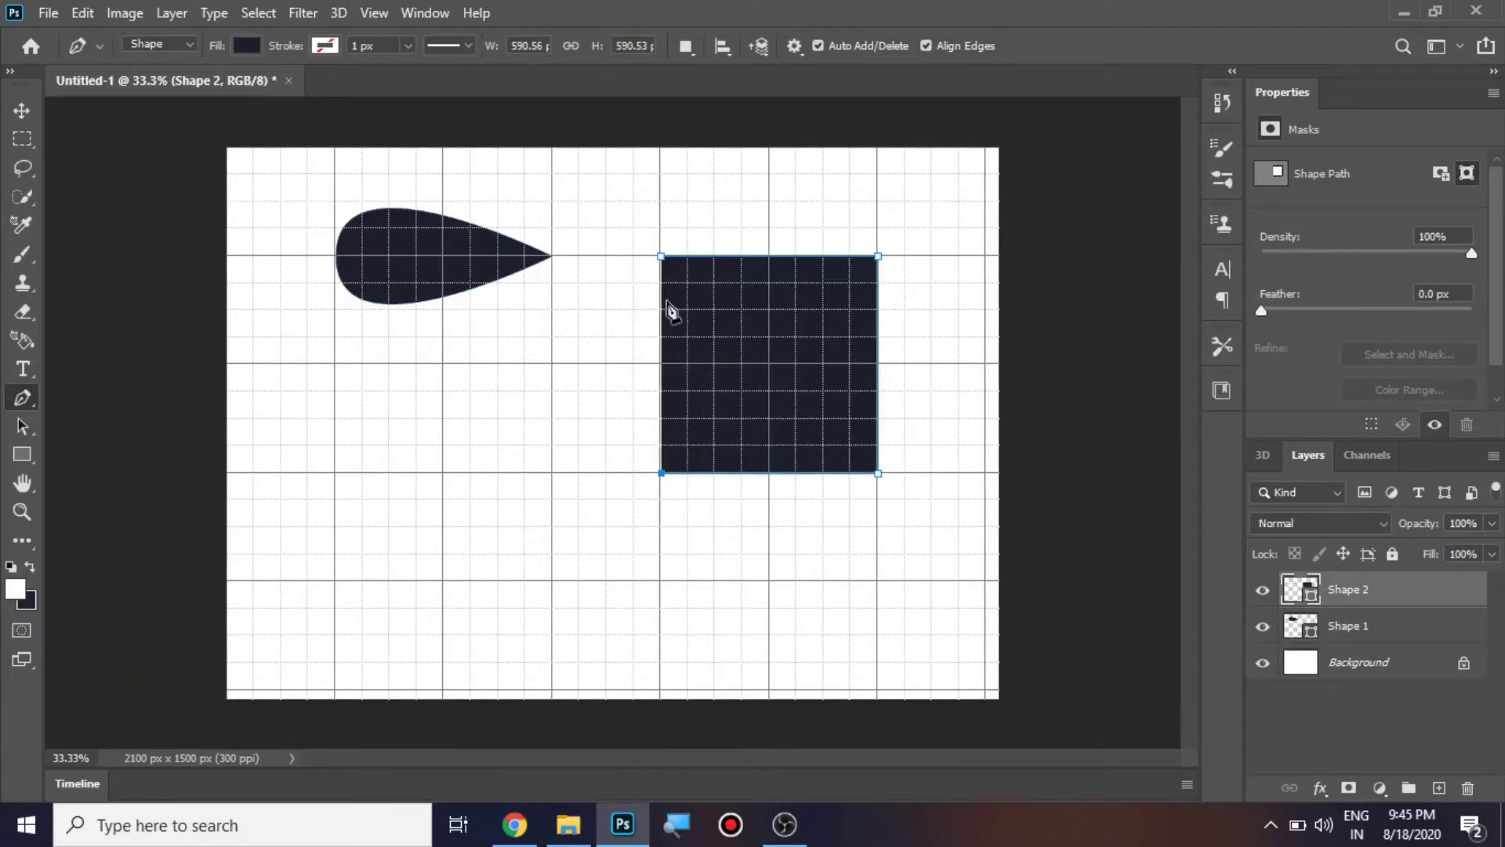
pyautogui.click(662, 256)
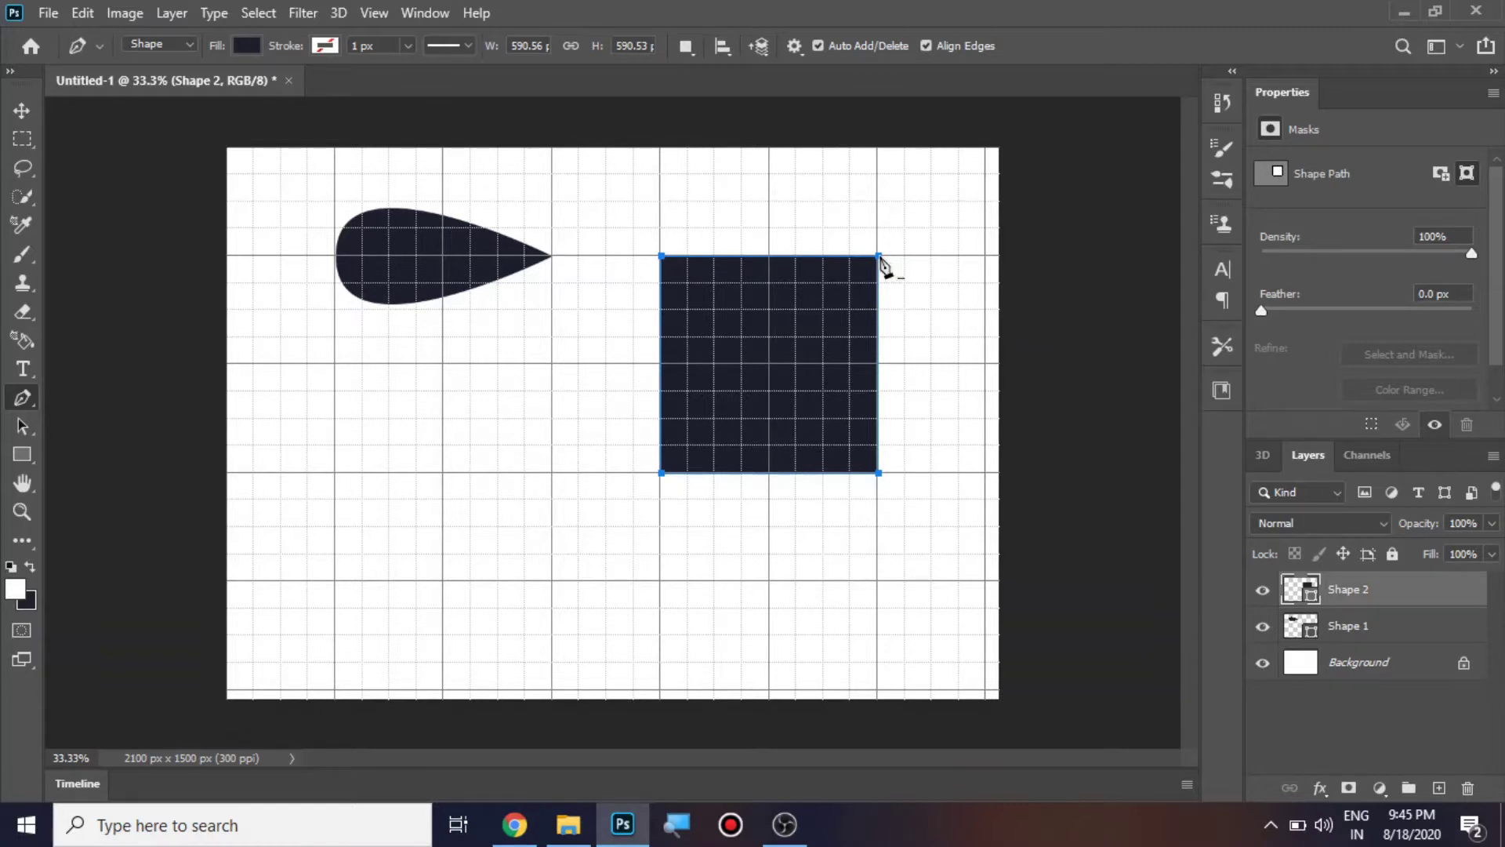
# Delete the square's upper-right and lower-left anchor points, and move its lower-right point up to form a horizontal line.
pyautogui.rightClick(22, 397)
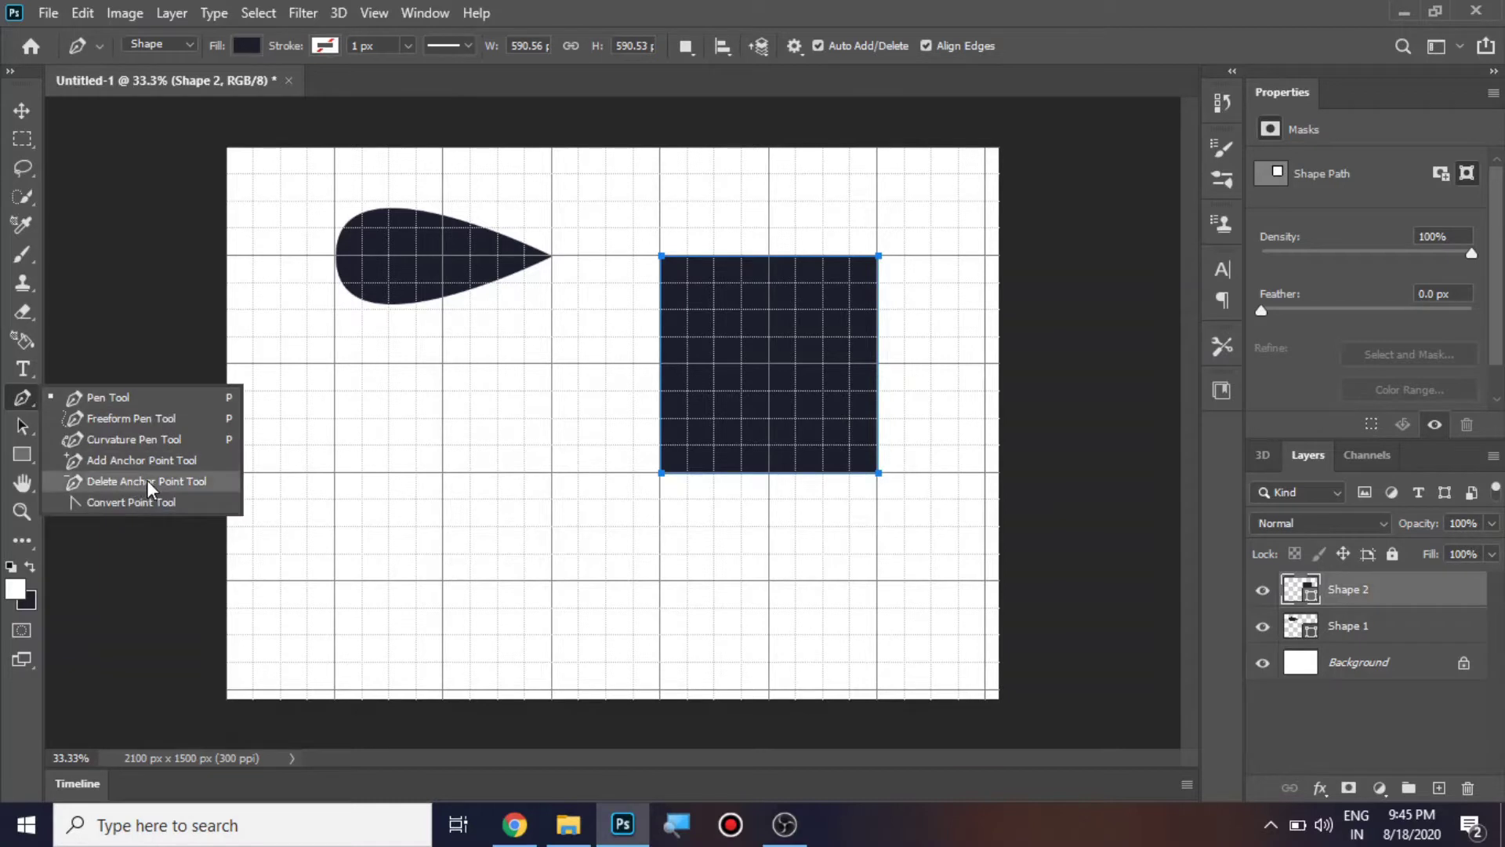
pyautogui.click(878, 257)
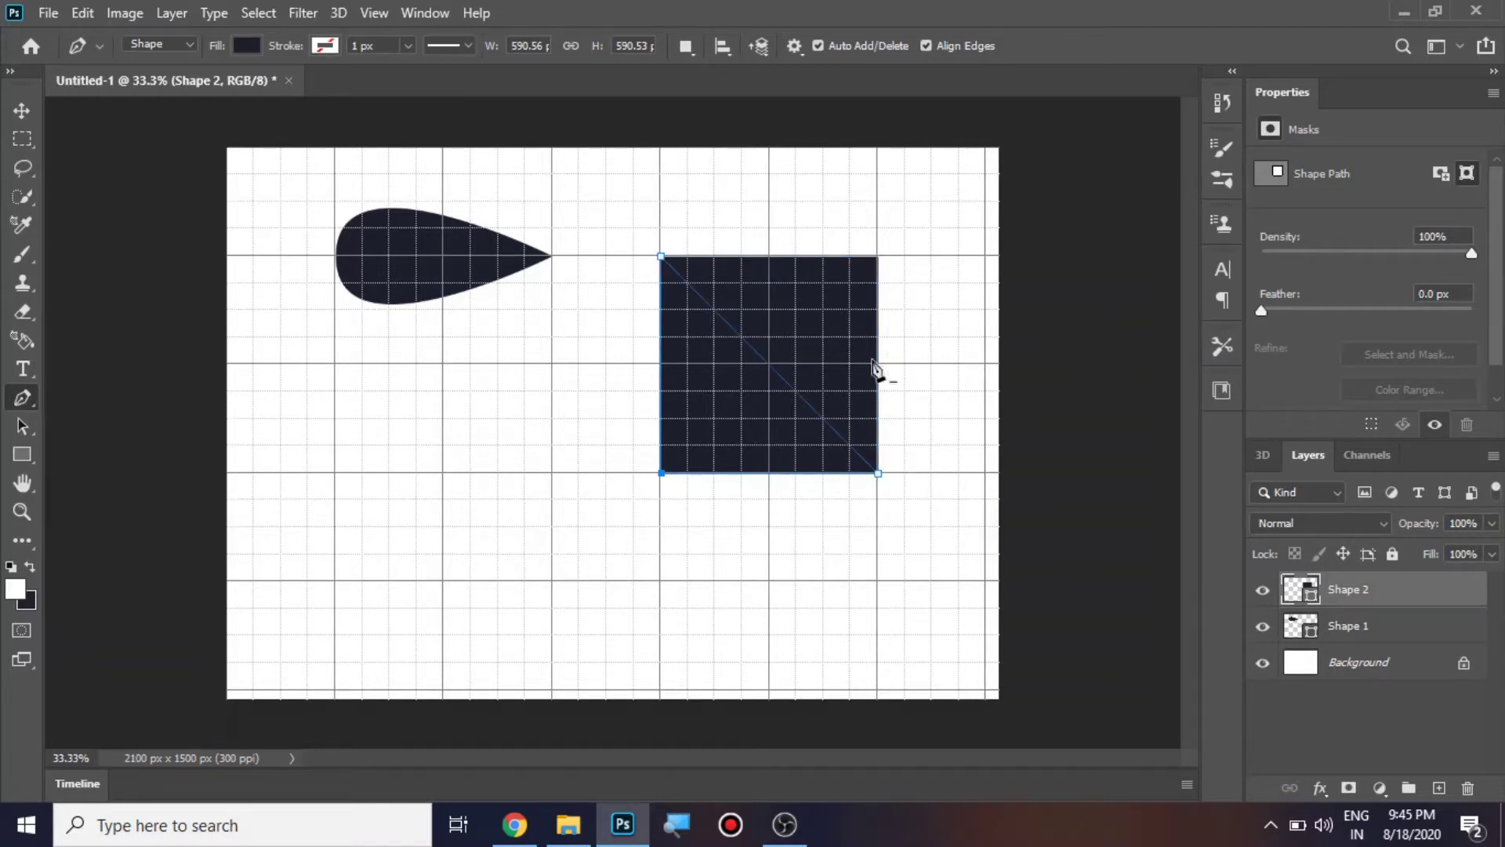
pyautogui.click(661, 473)
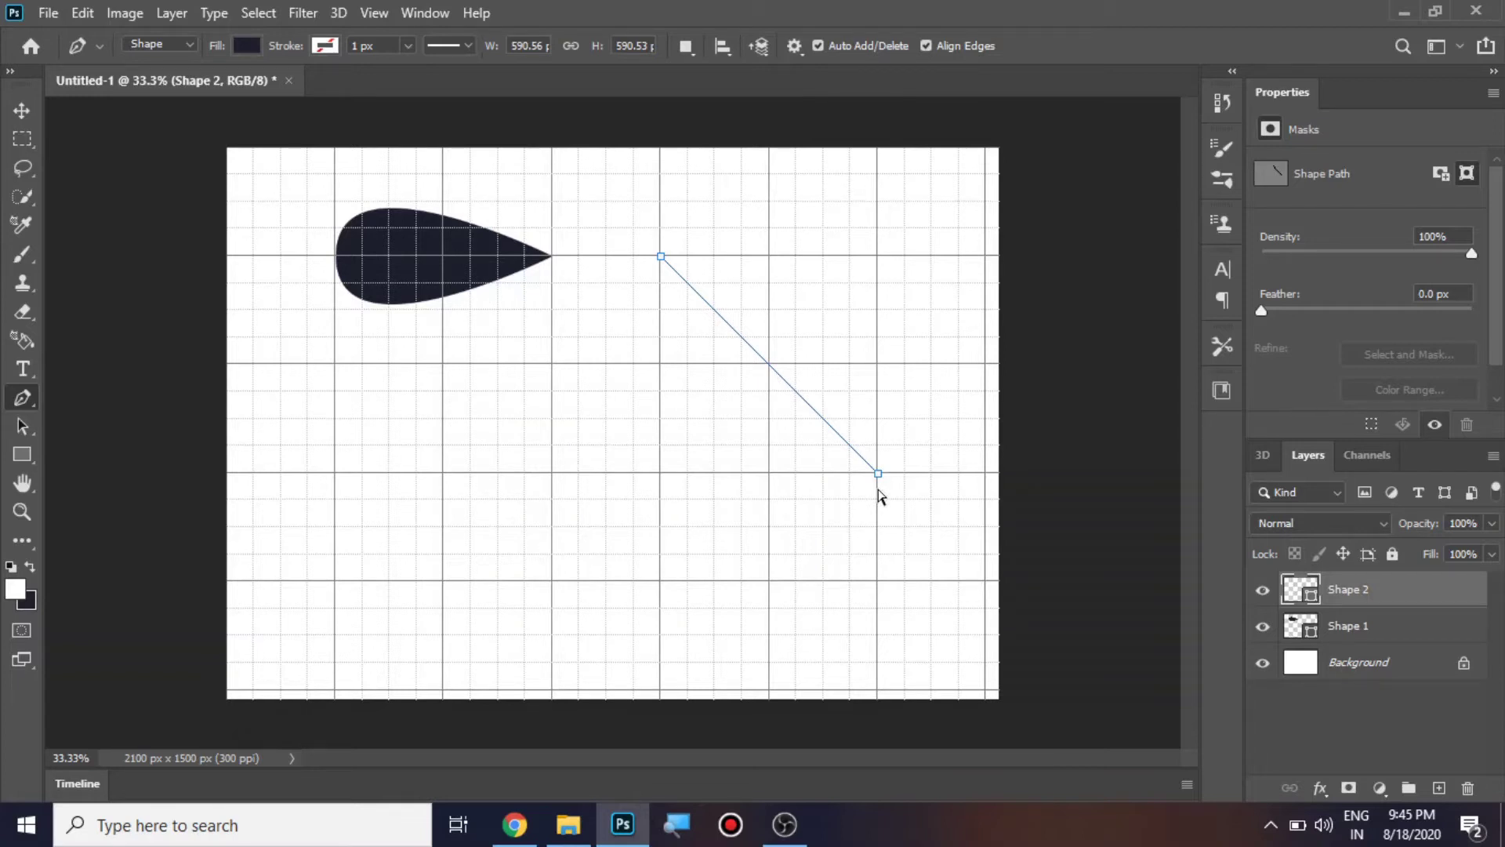
pyautogui.moveTo(878, 476); pyautogui.dragTo(877, 253)
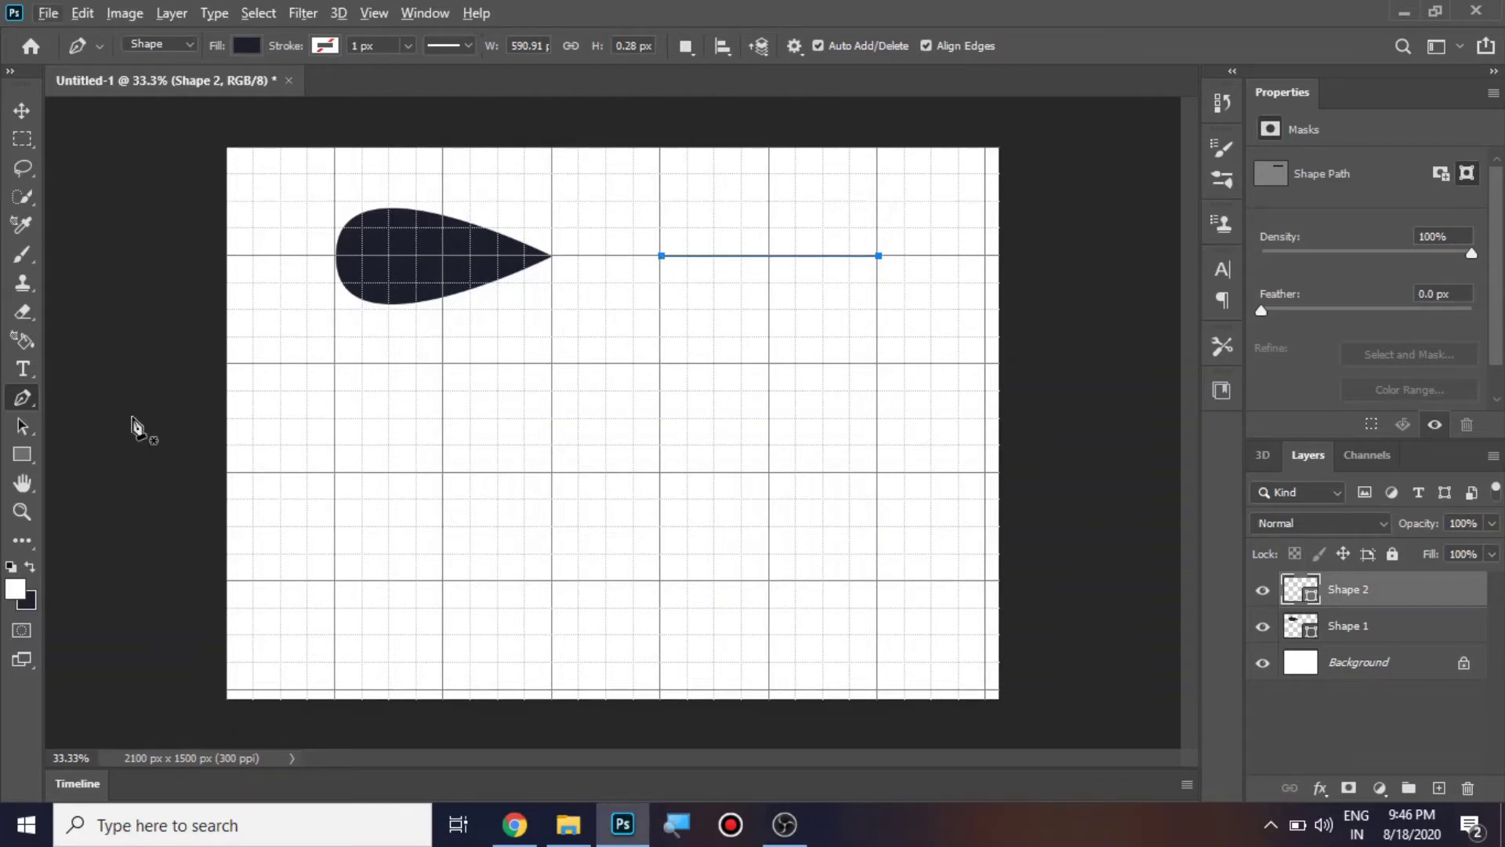
# Convert the line's left anchor into a smooth point with vertical handles one large grid cell long, forming a second teardrop.
pyautogui.rightClick(28, 400)
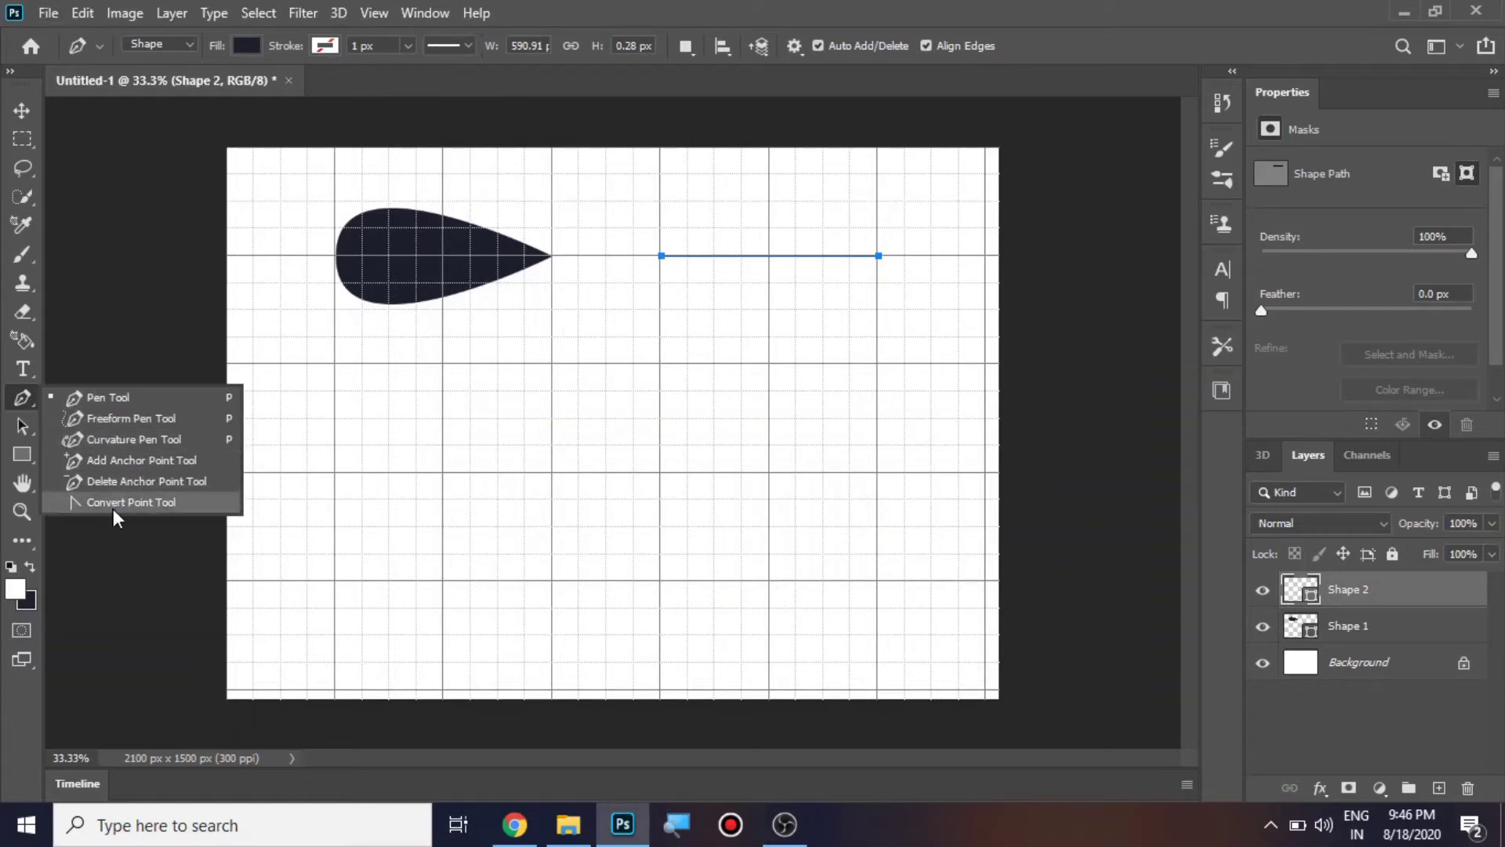
pyautogui.click(661, 257)
pyautogui.moveTo(661, 258); pyautogui.dragTo(662, 365)
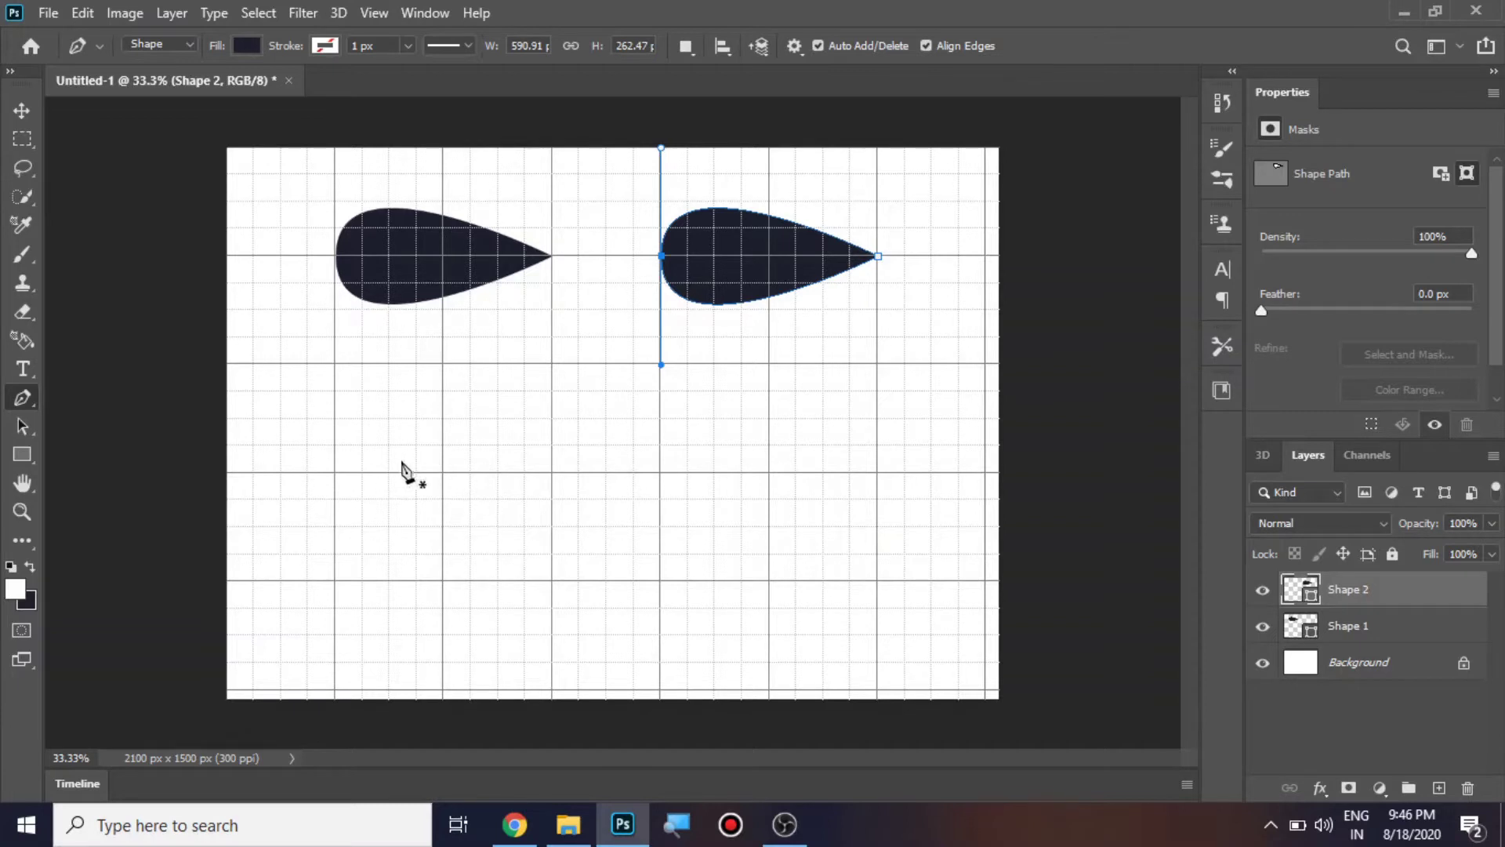
pyautogui.press('Escape')
# Draw a closed ellipse about 591 px wide and 443 px high from two smooth anchor points below the teardrops.
pyautogui.click(443, 472)
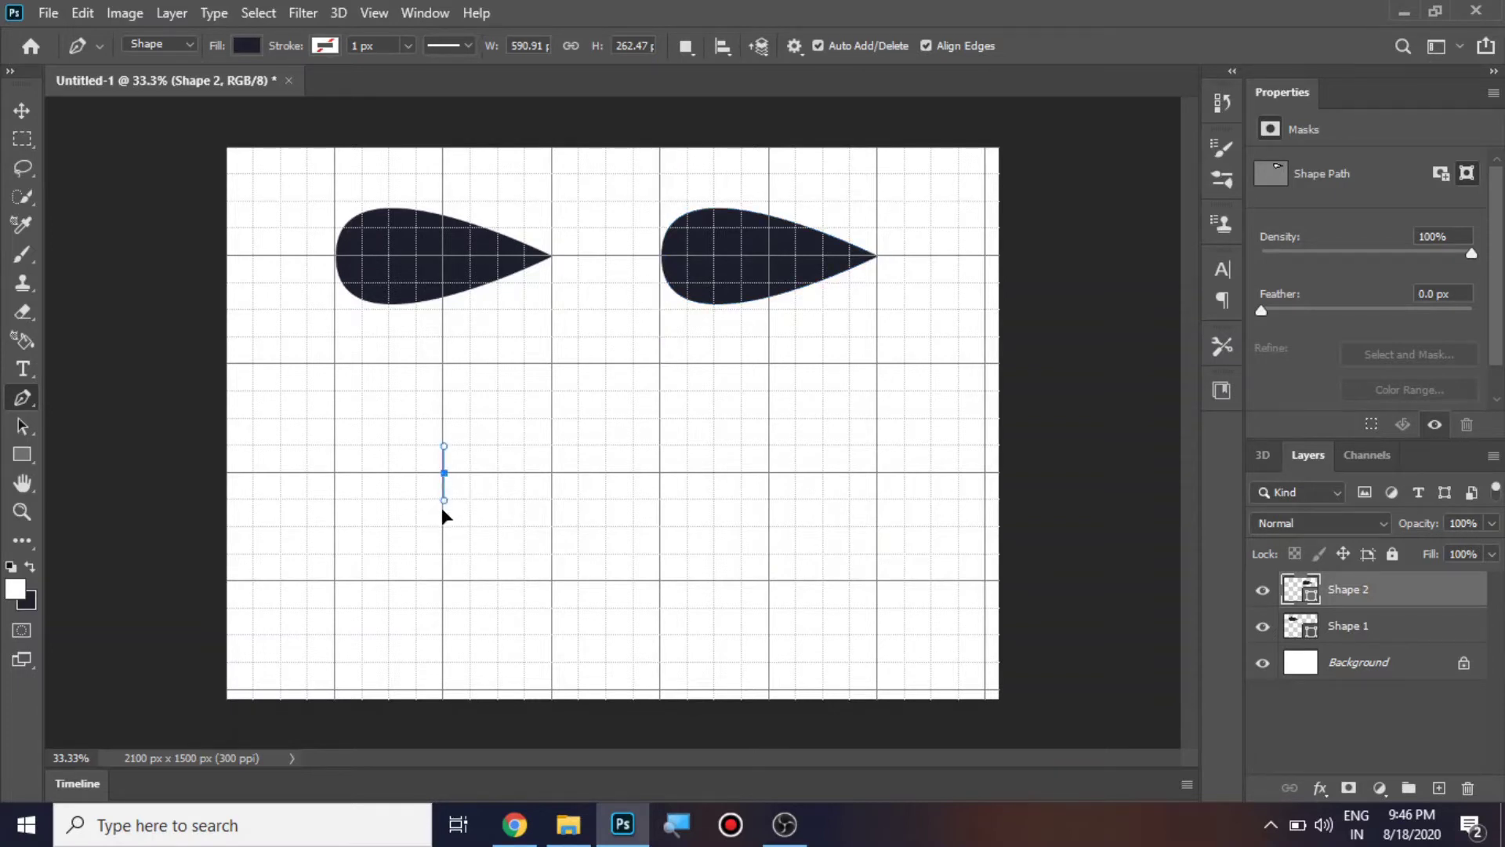
pyautogui.moveTo(443, 516); pyautogui.dragTo(444, 581)
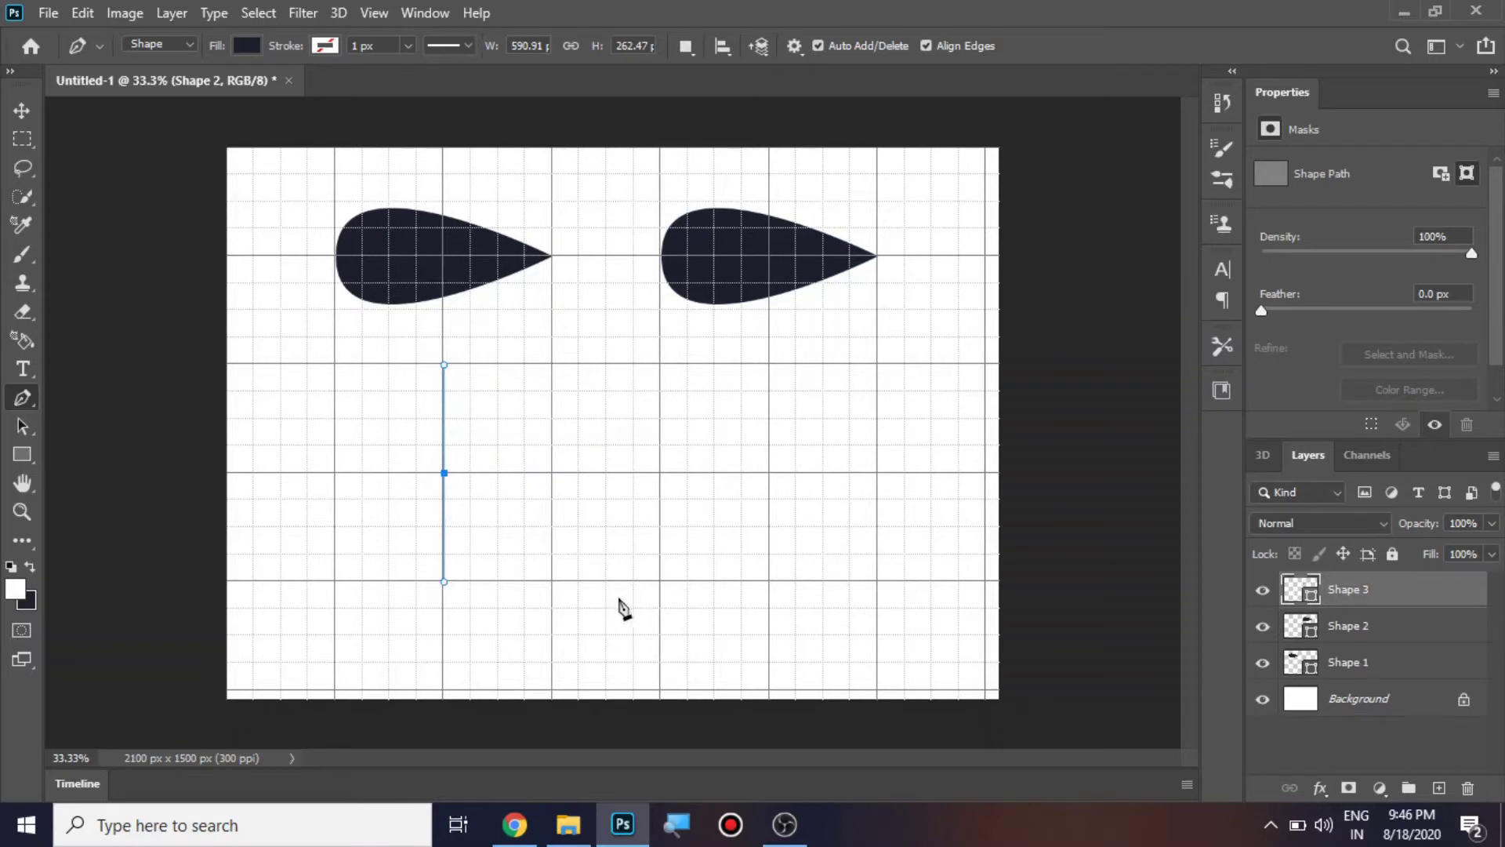
pyautogui.click(661, 472)
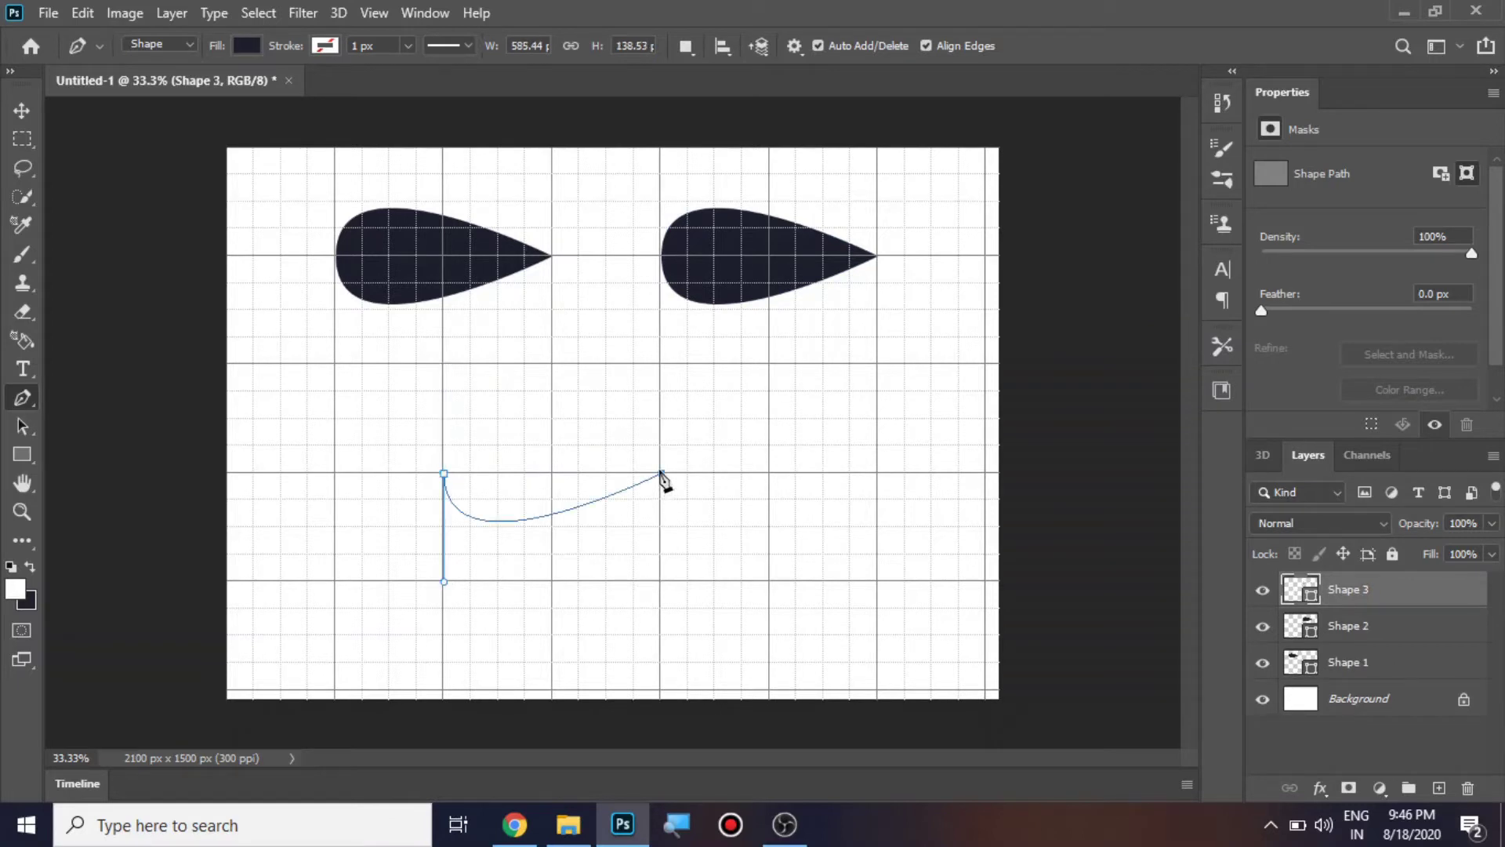
pyautogui.moveTo(661, 473); pyautogui.dragTo(661, 364)
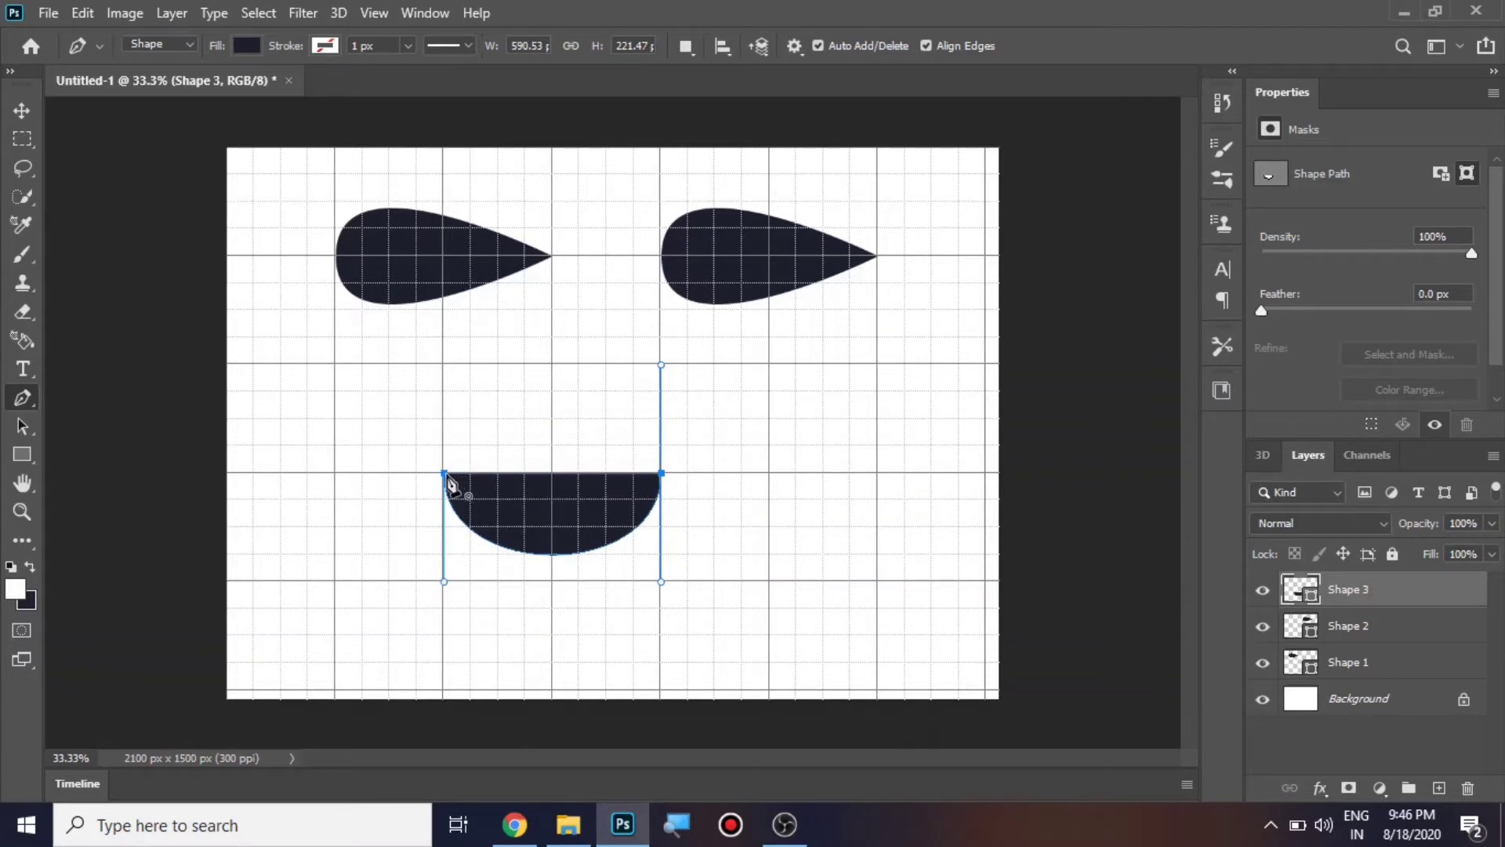
pyautogui.moveTo(445, 473); pyautogui.dragTo(536, 580)
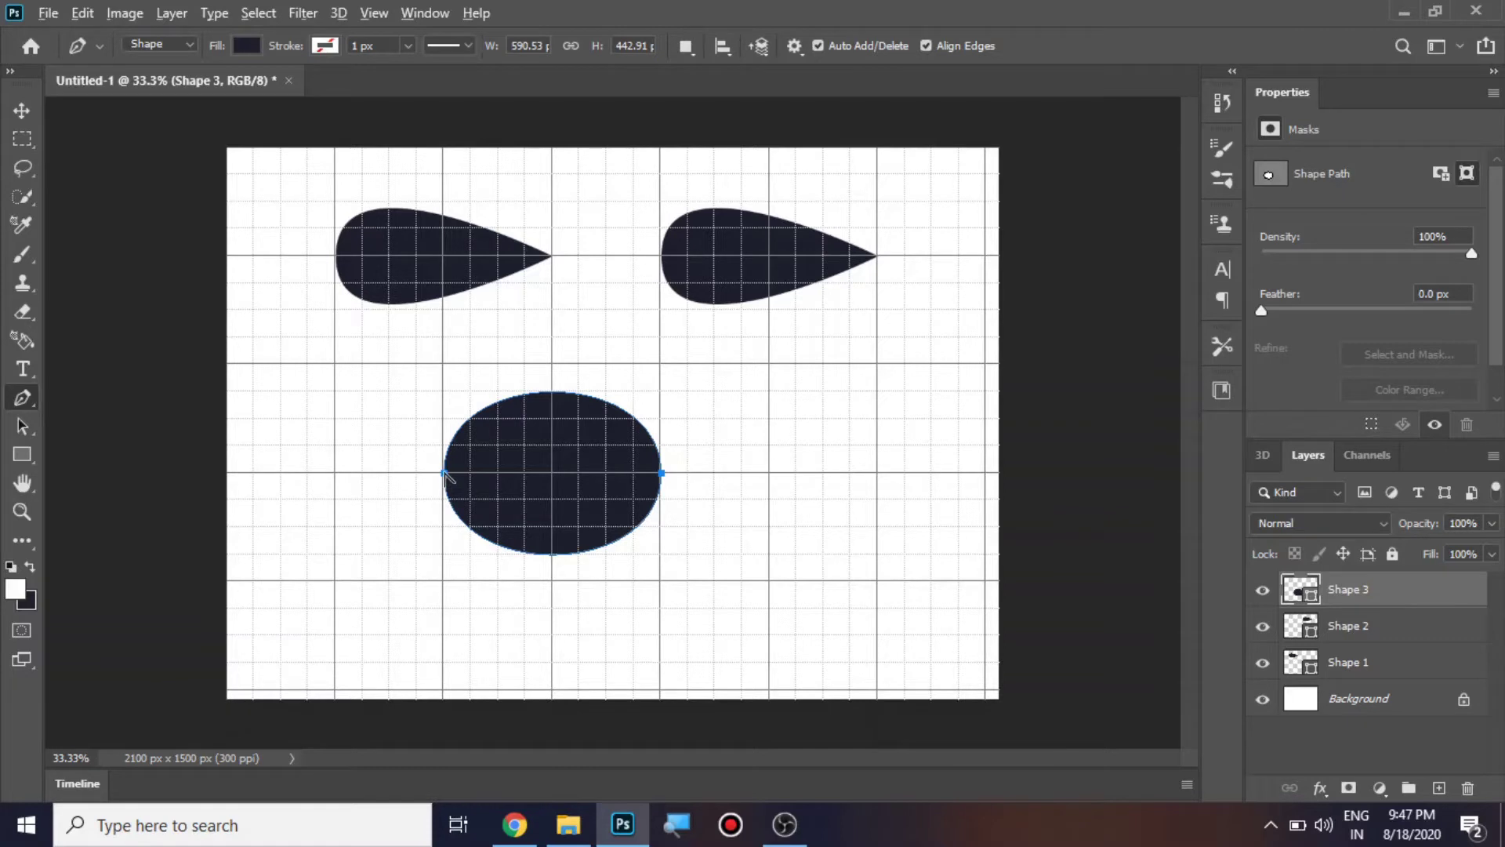
# Reshape the ellipse into a teardrop pointing right by giving its right anchor very short vertical handles.
pyautogui.moveTo(444, 474)
pyautogui.mouseDown()
pyautogui.moveTo(447, 527)
pyautogui.moveTo(445, 488)
pyautogui.mouseUp()
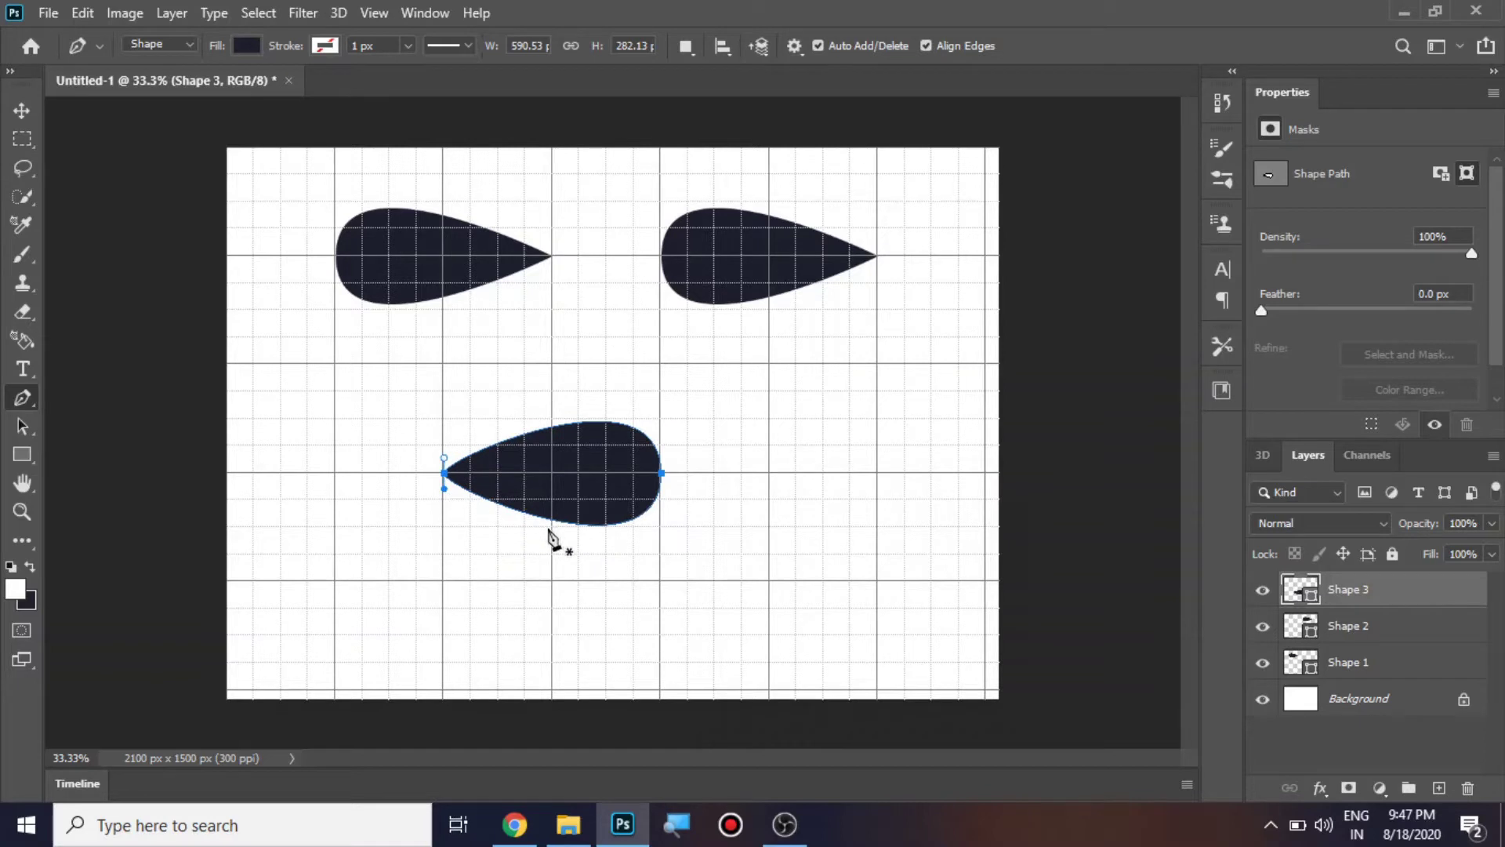
pyautogui.hotkey('ctrl', 'z')
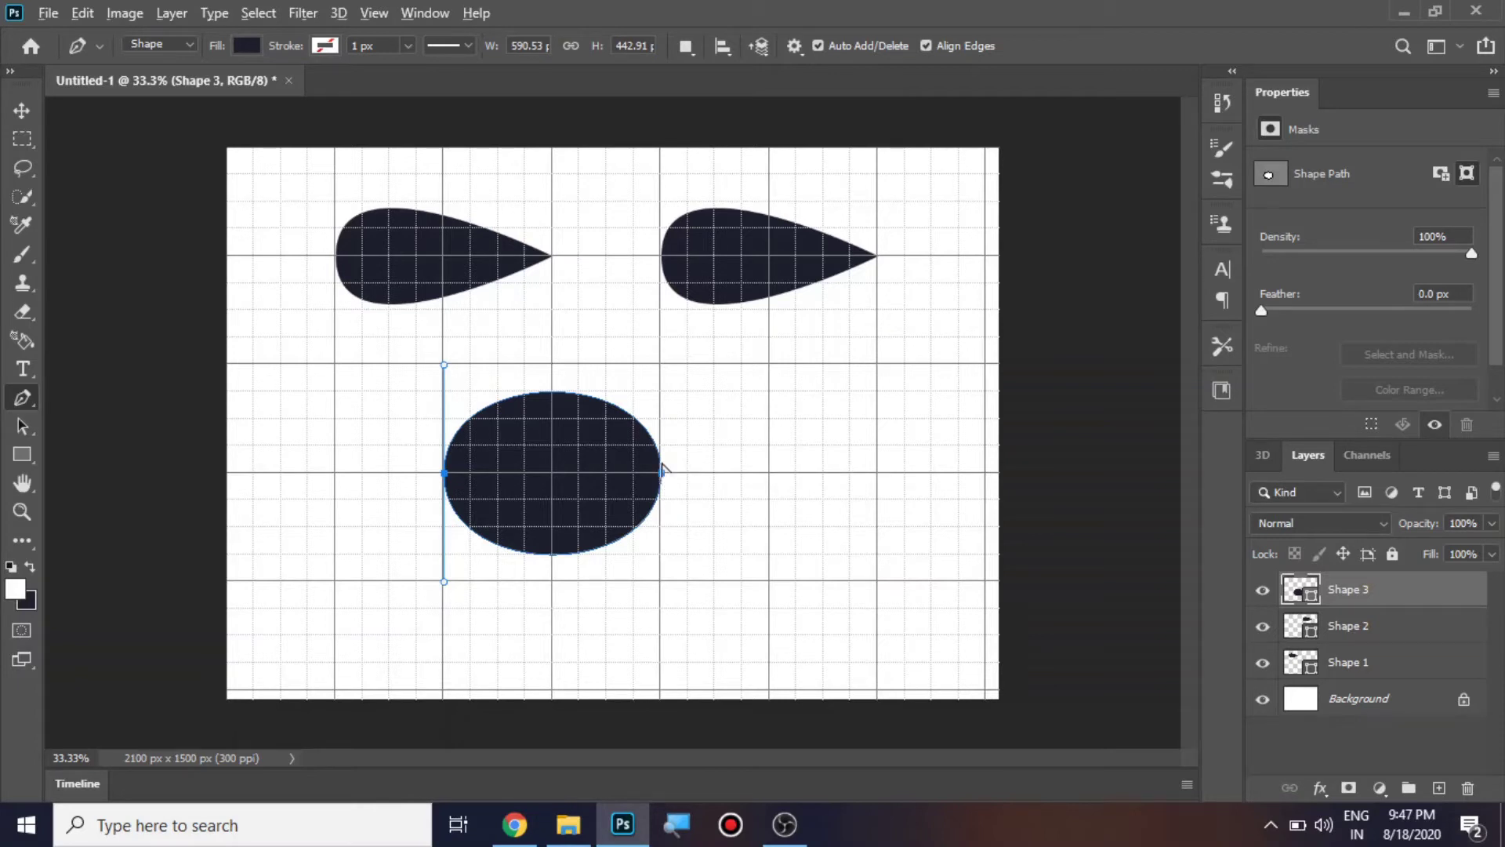
pyautogui.moveTo(662, 472); pyautogui.dragTo(665, 465)
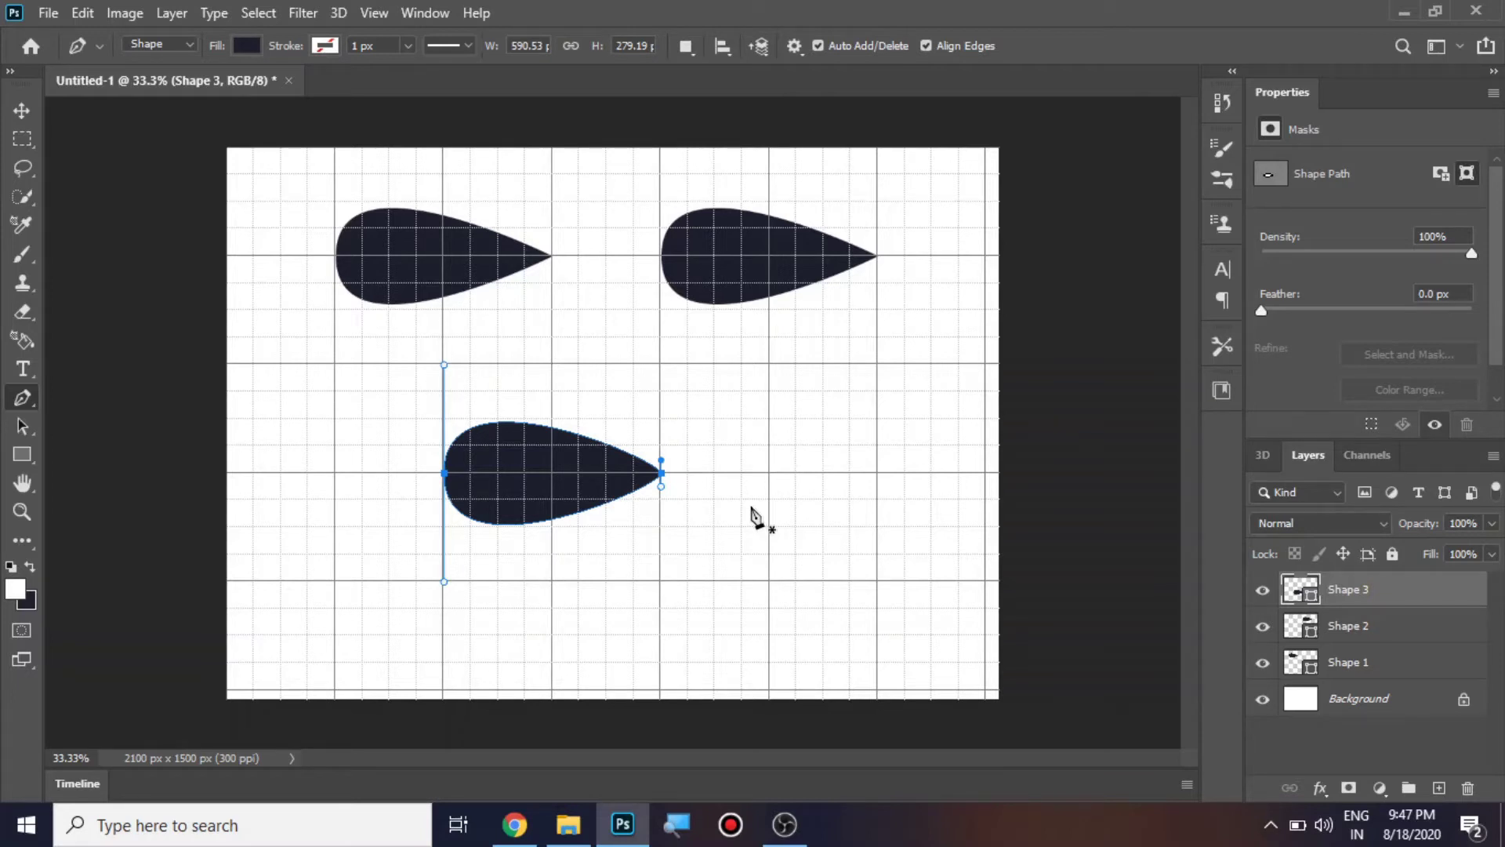
# Arrange the three teardrops in a spaced row across the upper part of the canvas.
pyautogui.click(22, 110)
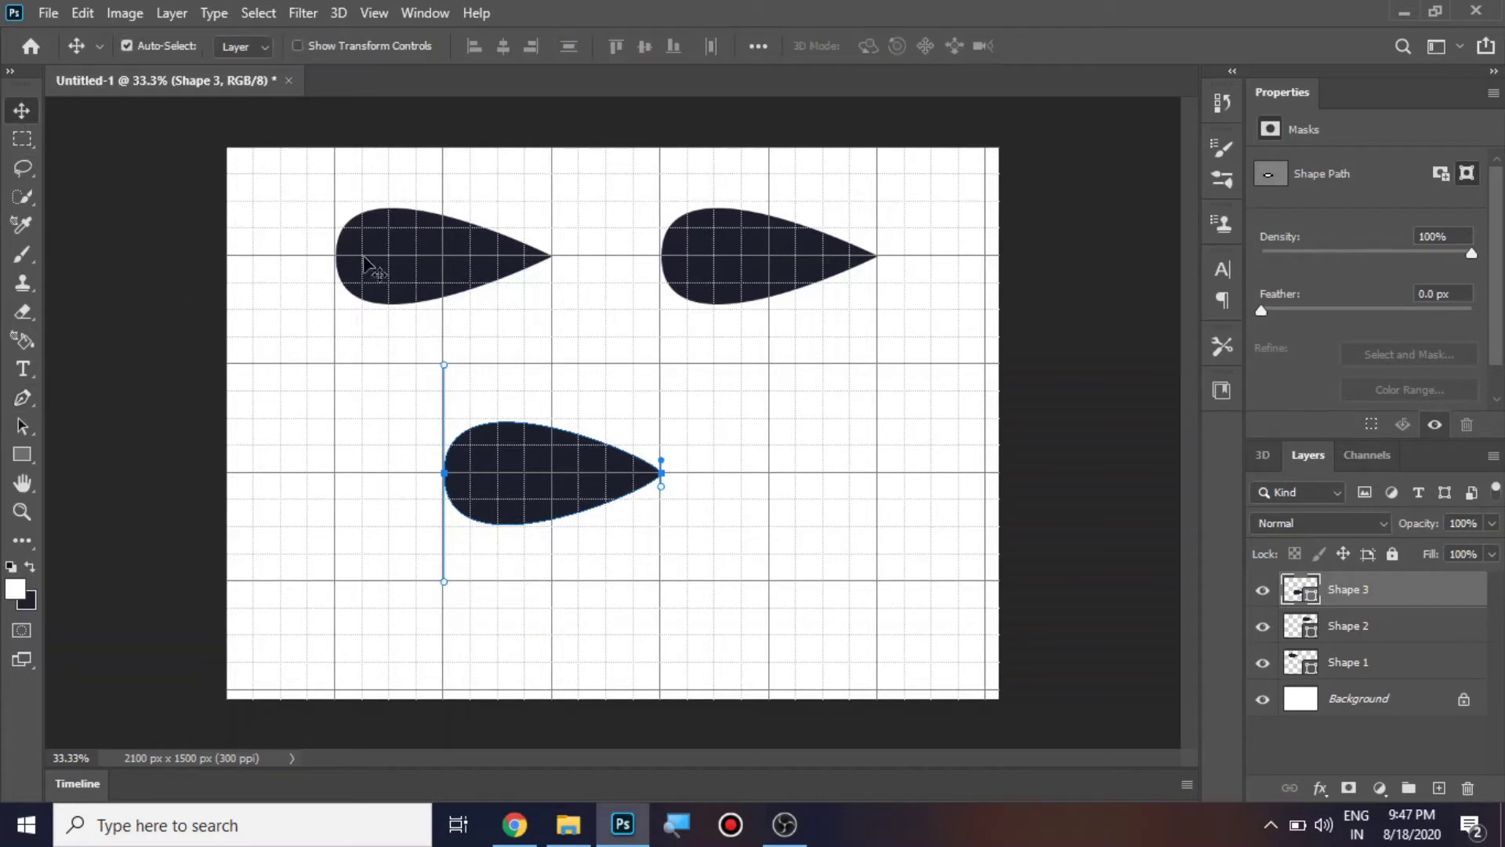
pyautogui.moveTo(402, 265); pyautogui.dragTo(322, 260)
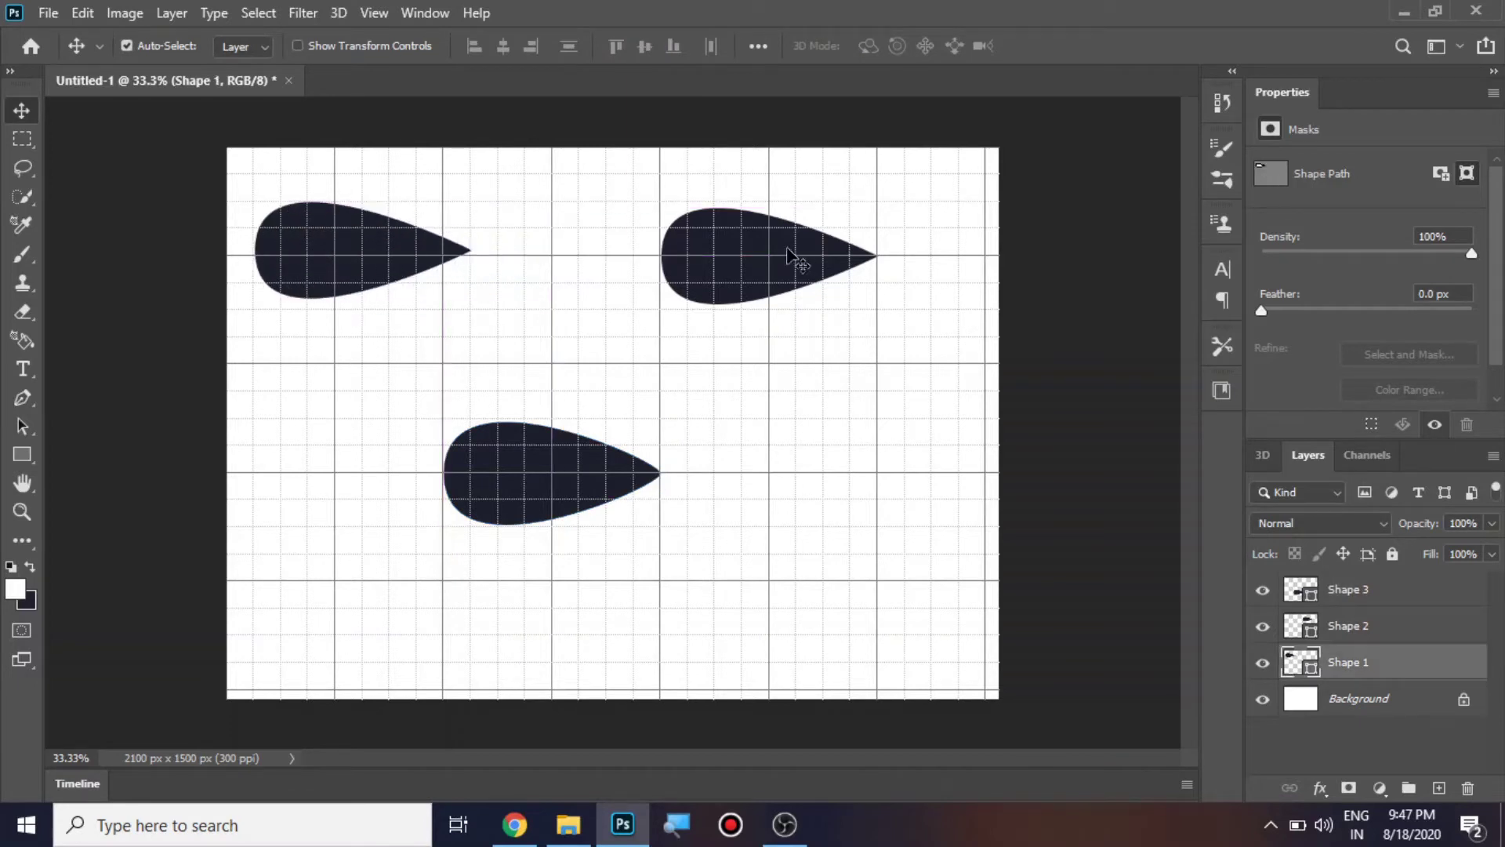
pyautogui.moveTo(731, 264); pyautogui.dragTo(591, 257)
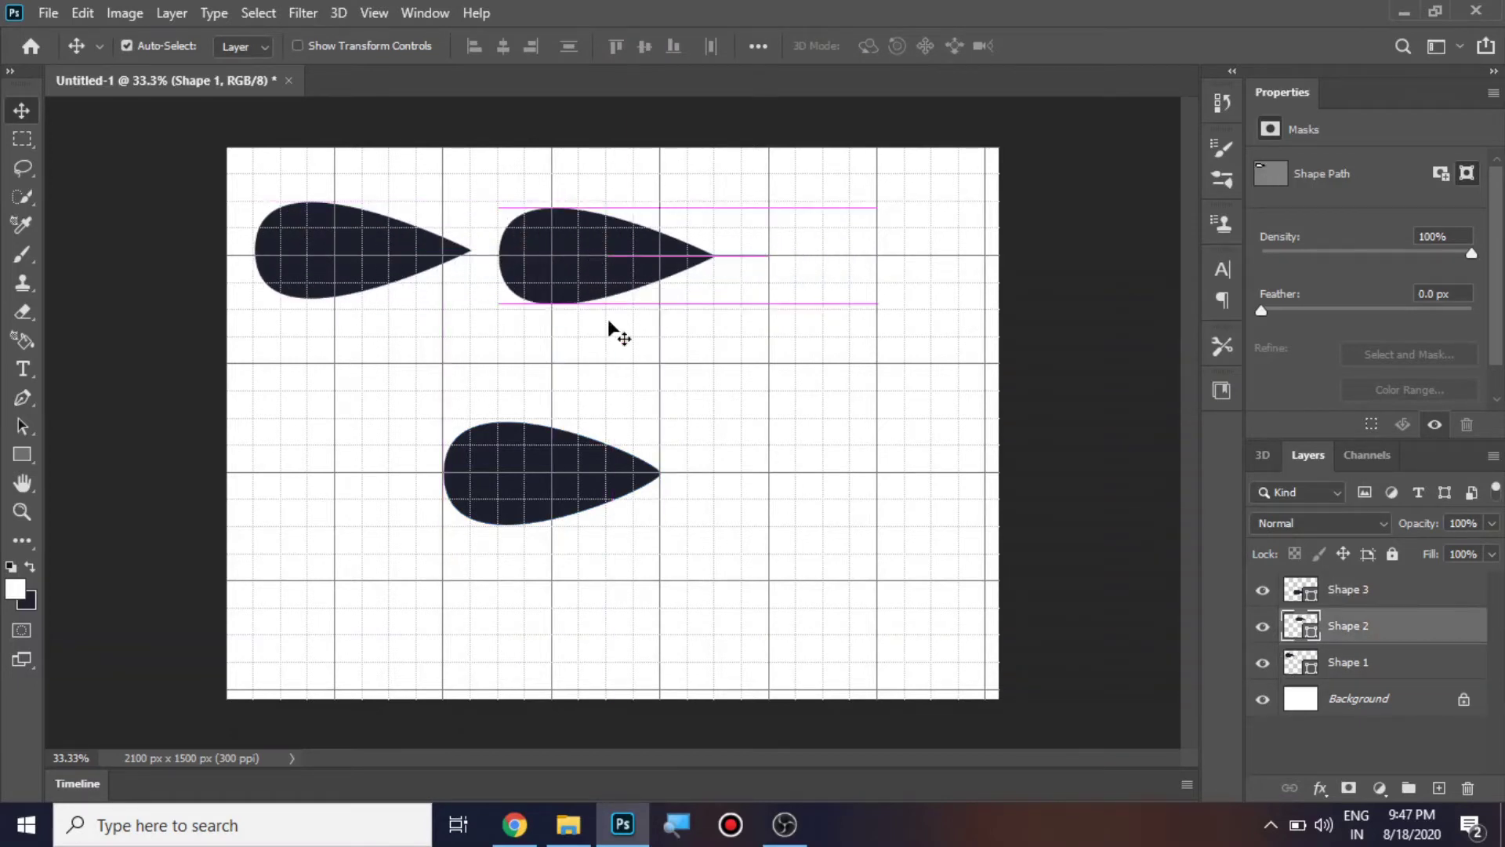
pyautogui.moveTo(506, 482); pyautogui.dragTo(821, 264)
pyautogui.moveTo(615, 269); pyautogui.dragTo(625, 268)
# Draw an open three-arc wave about 886 px wide and 443 px high below the teardrops, using four smooth points with vertical handles.
pyautogui.click(22, 397)
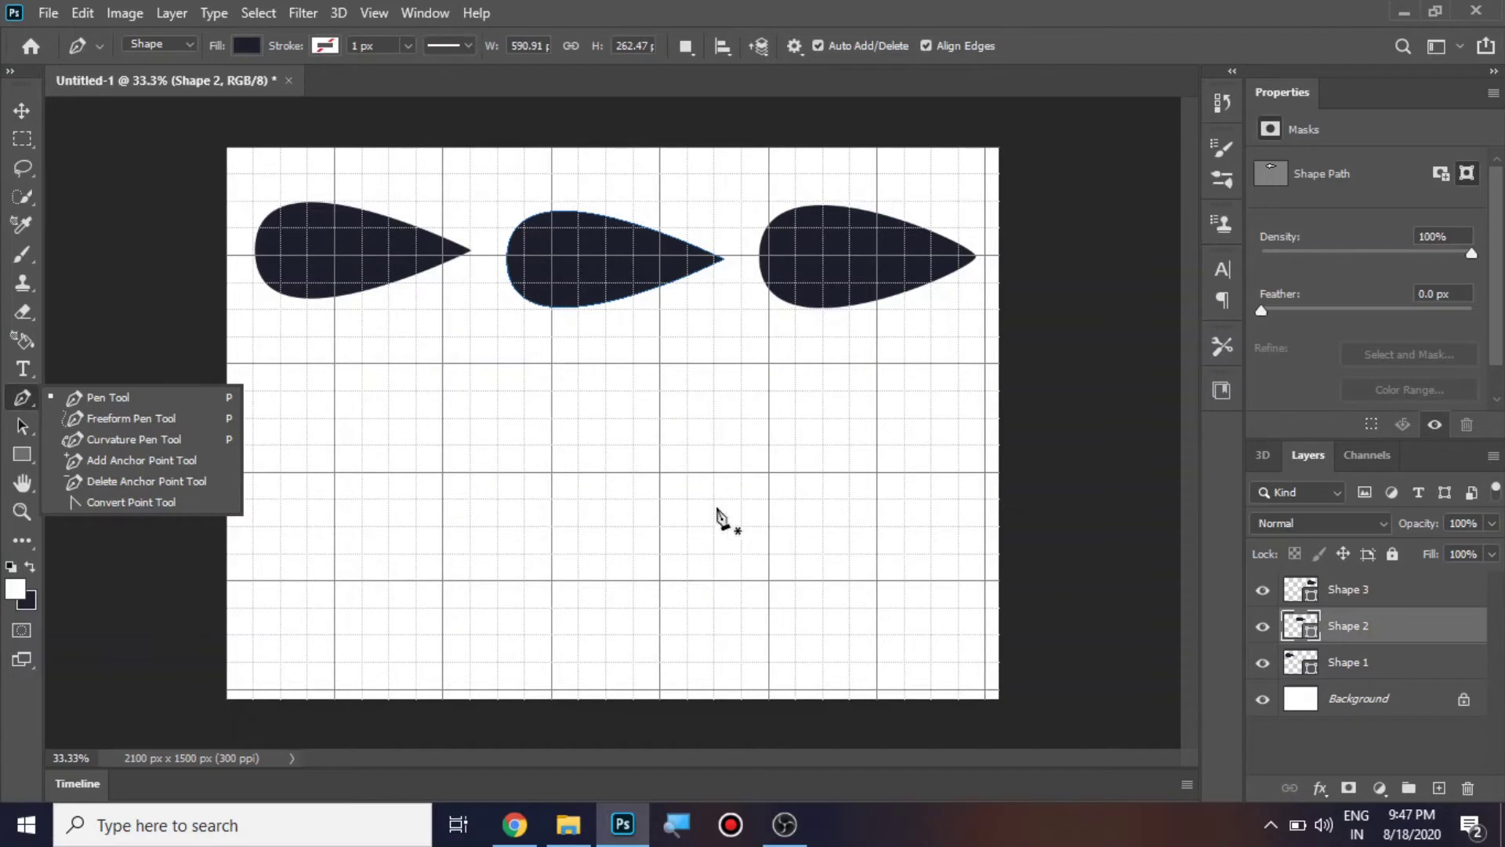
pyautogui.click(335, 473)
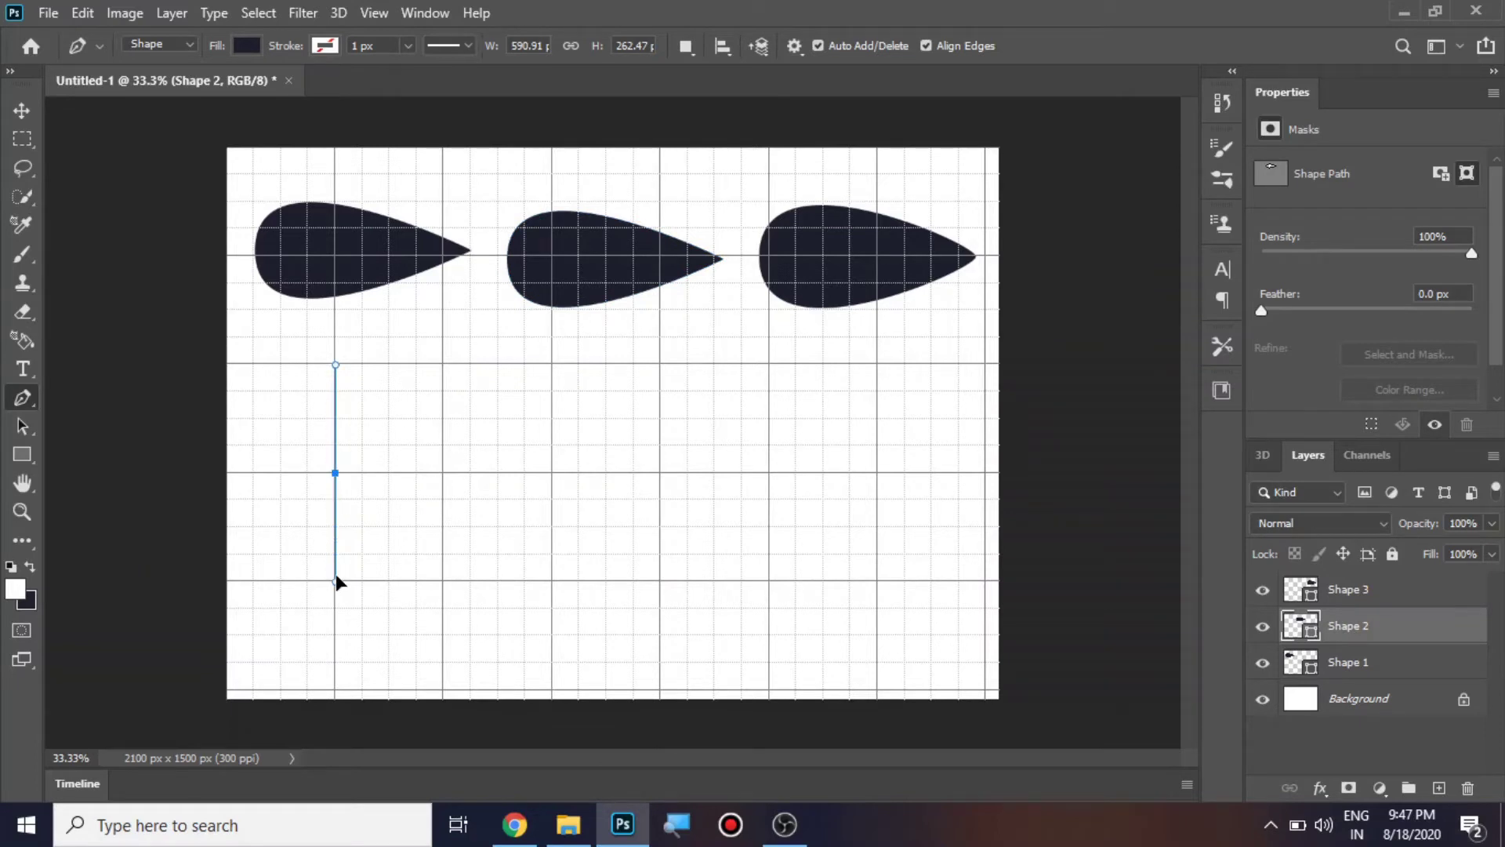
pyautogui.click(445, 474)
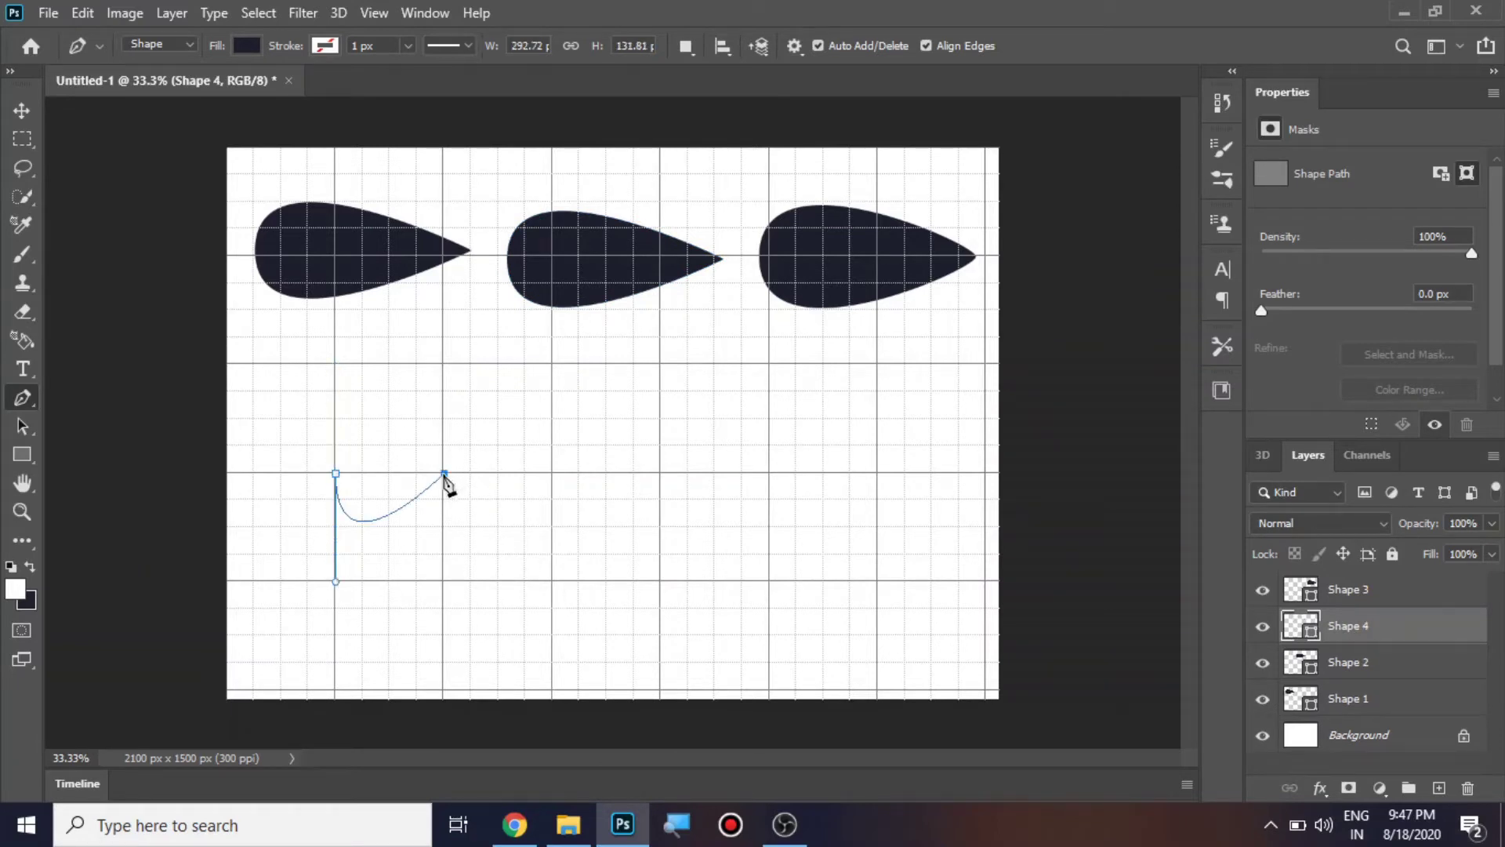
pyautogui.moveTo(446, 476); pyautogui.dragTo(446, 366)
pyautogui.click(552, 474)
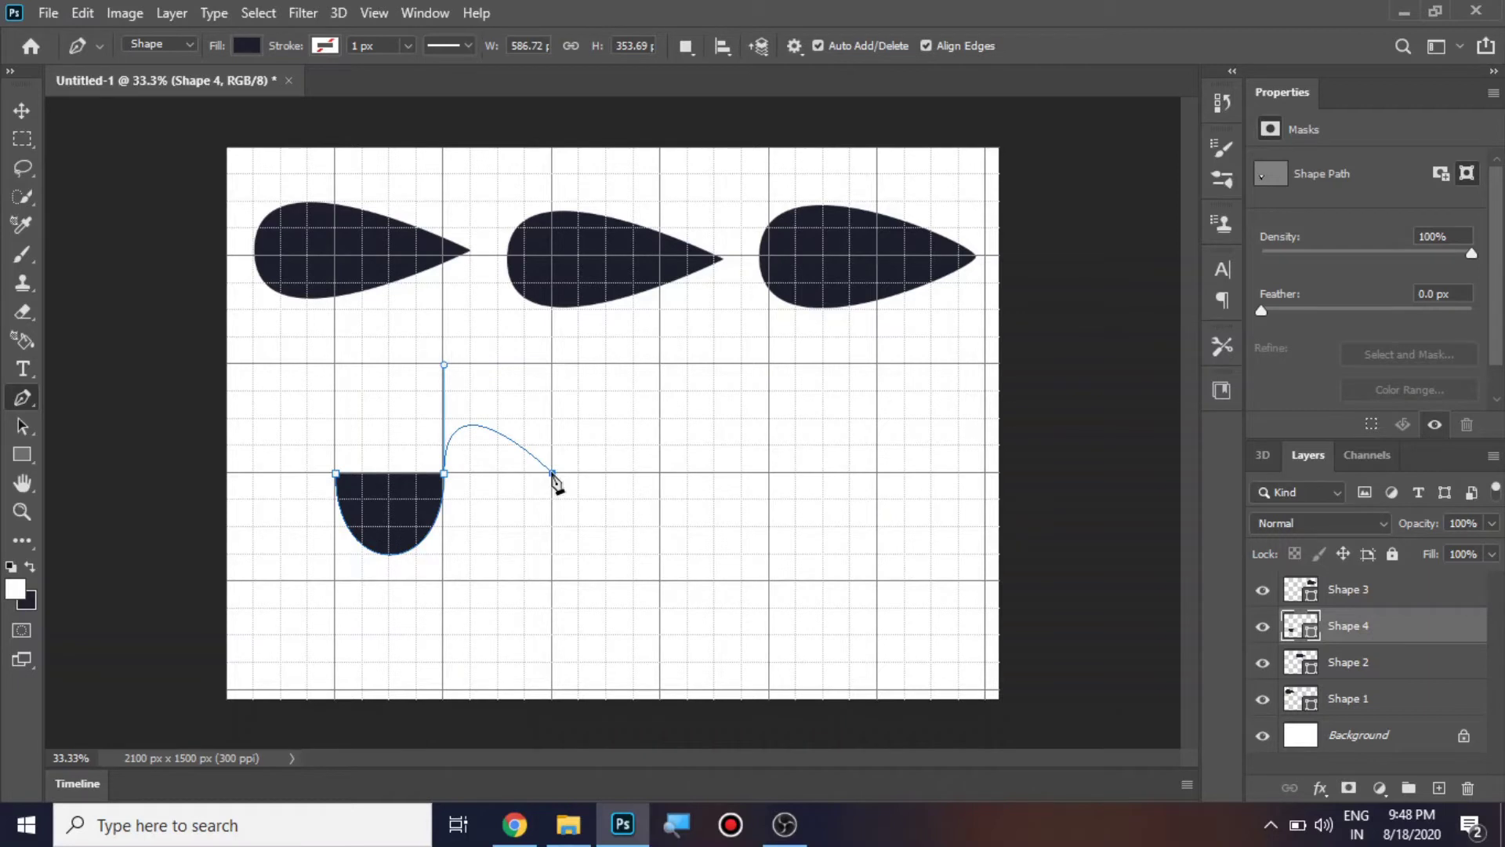
pyautogui.moveTo(553, 475); pyautogui.dragTo(555, 580)
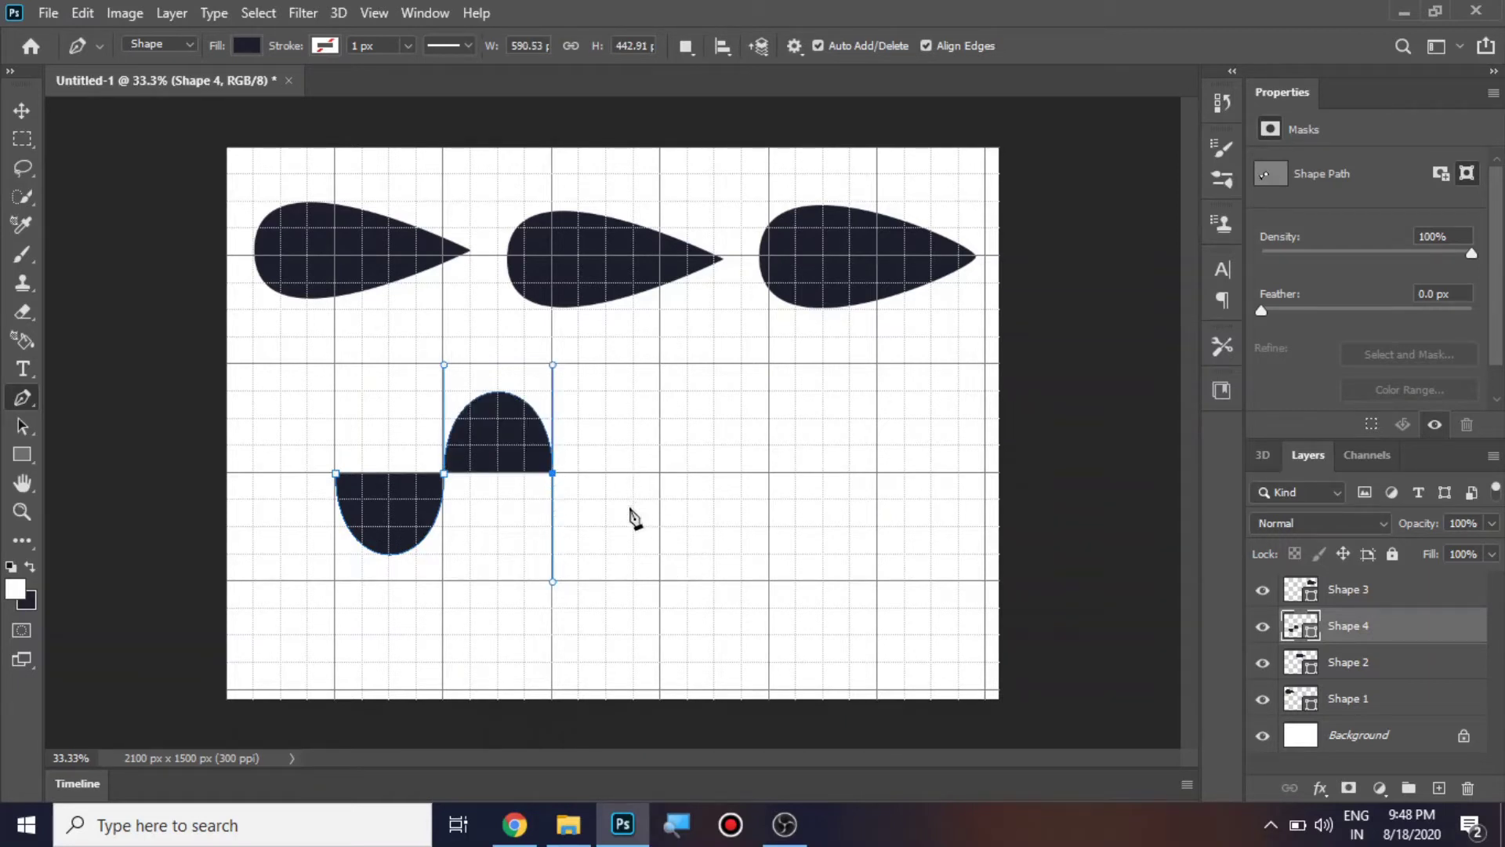
pyautogui.click(660, 474)
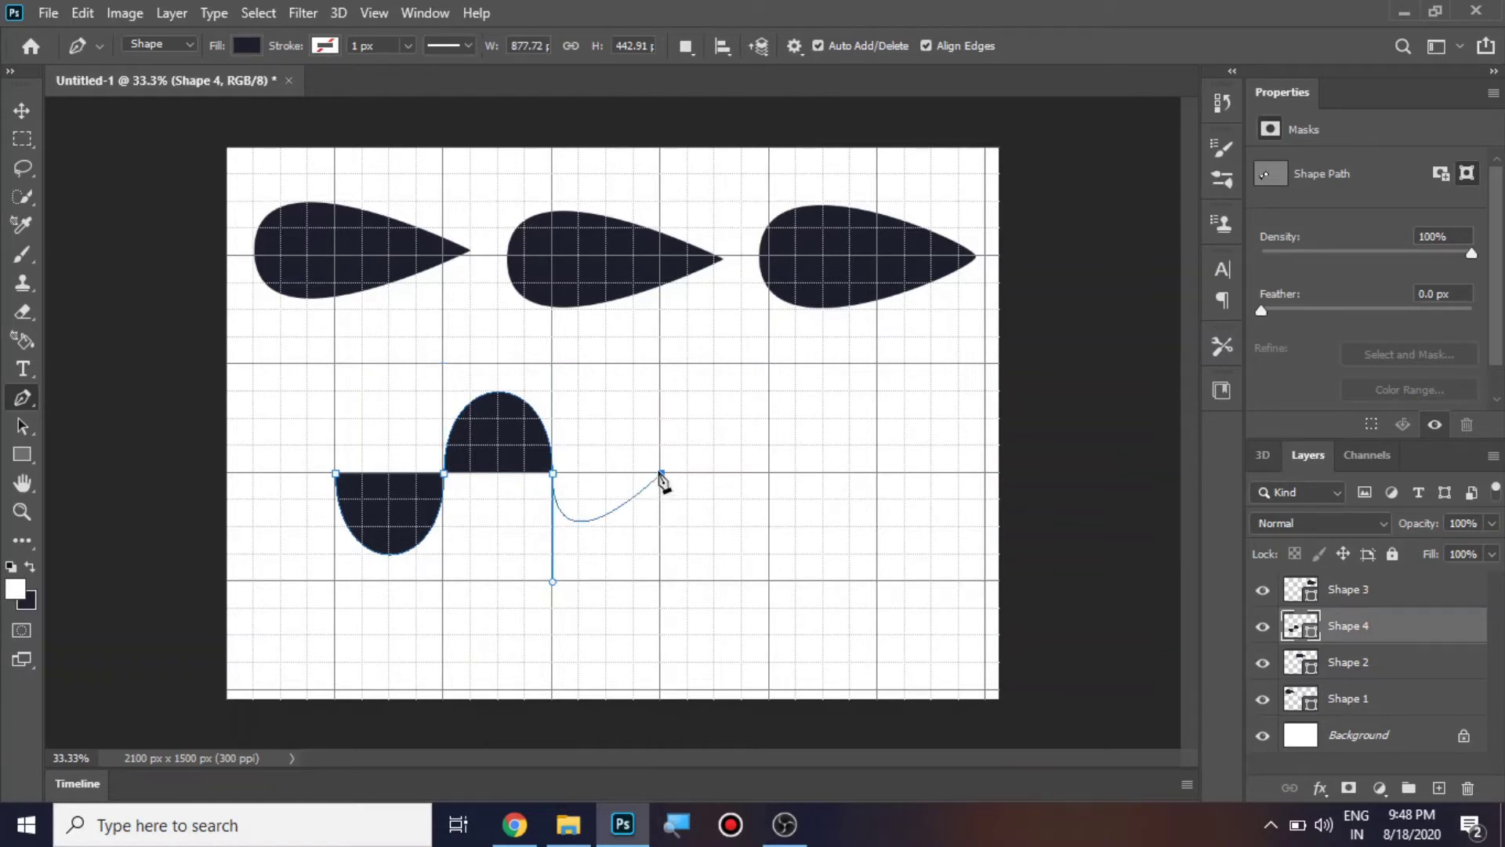
pyautogui.moveTo(661, 476); pyautogui.dragTo(661, 366)
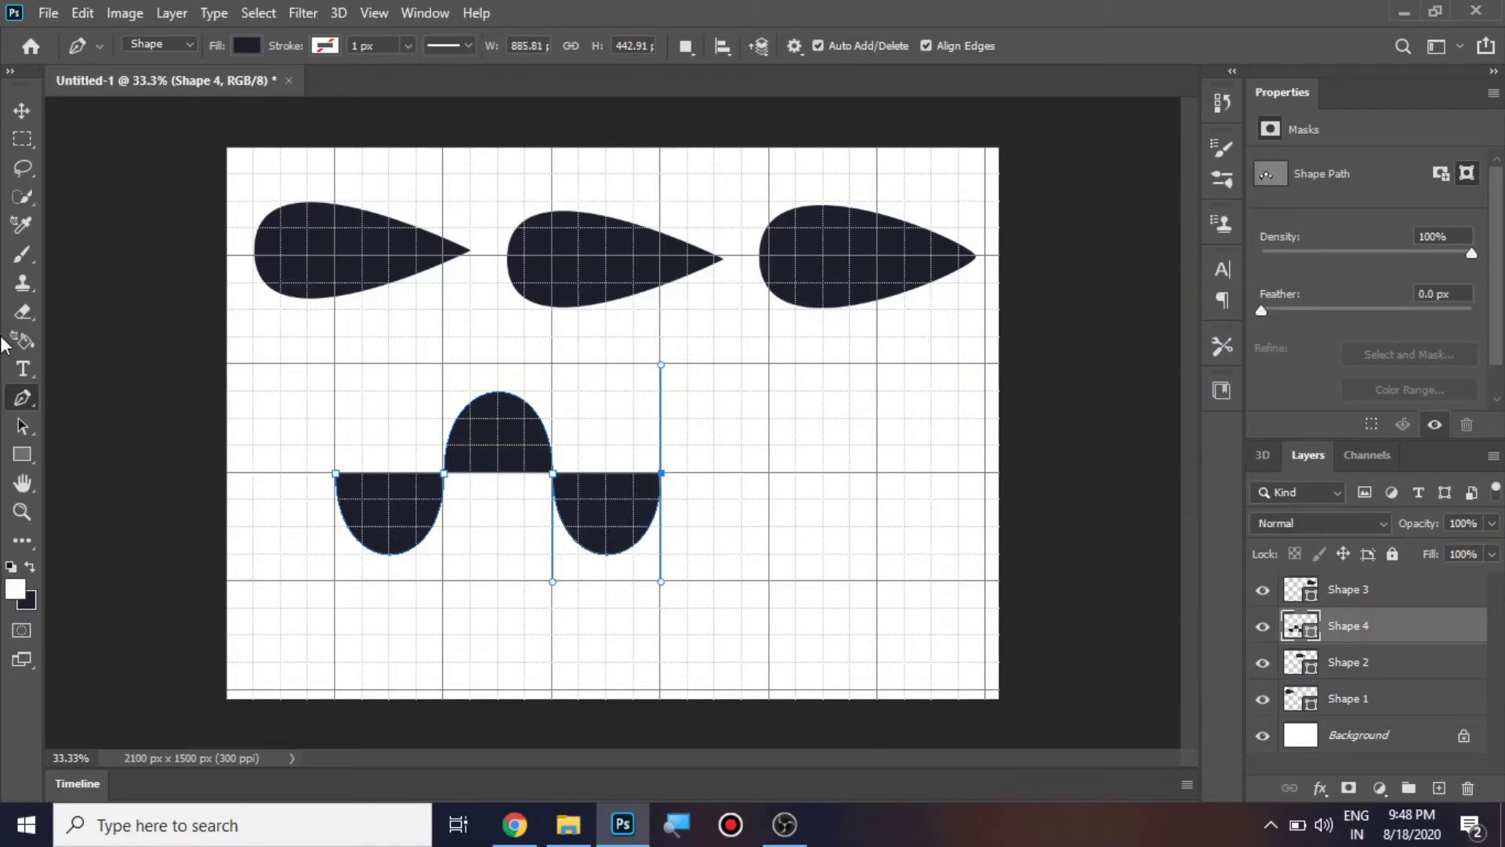
# Move the wave left to align its left edge with the first teardrop's, and reactivate the Pen tool.
pyautogui.click(22, 110)
pyautogui.moveTo(486, 457); pyautogui.dragTo(416, 443)
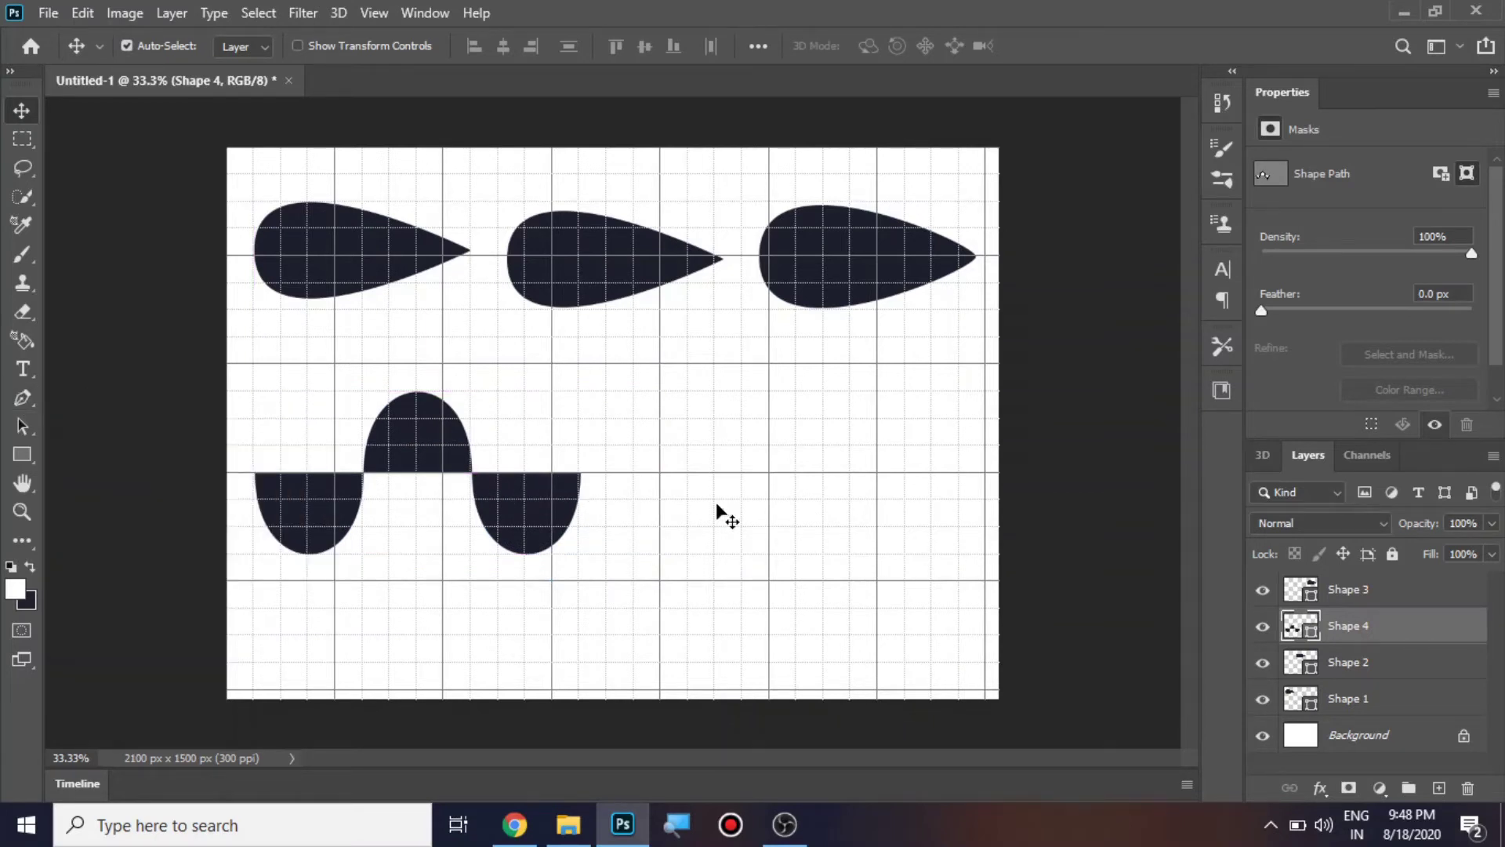
pyautogui.click(22, 397)
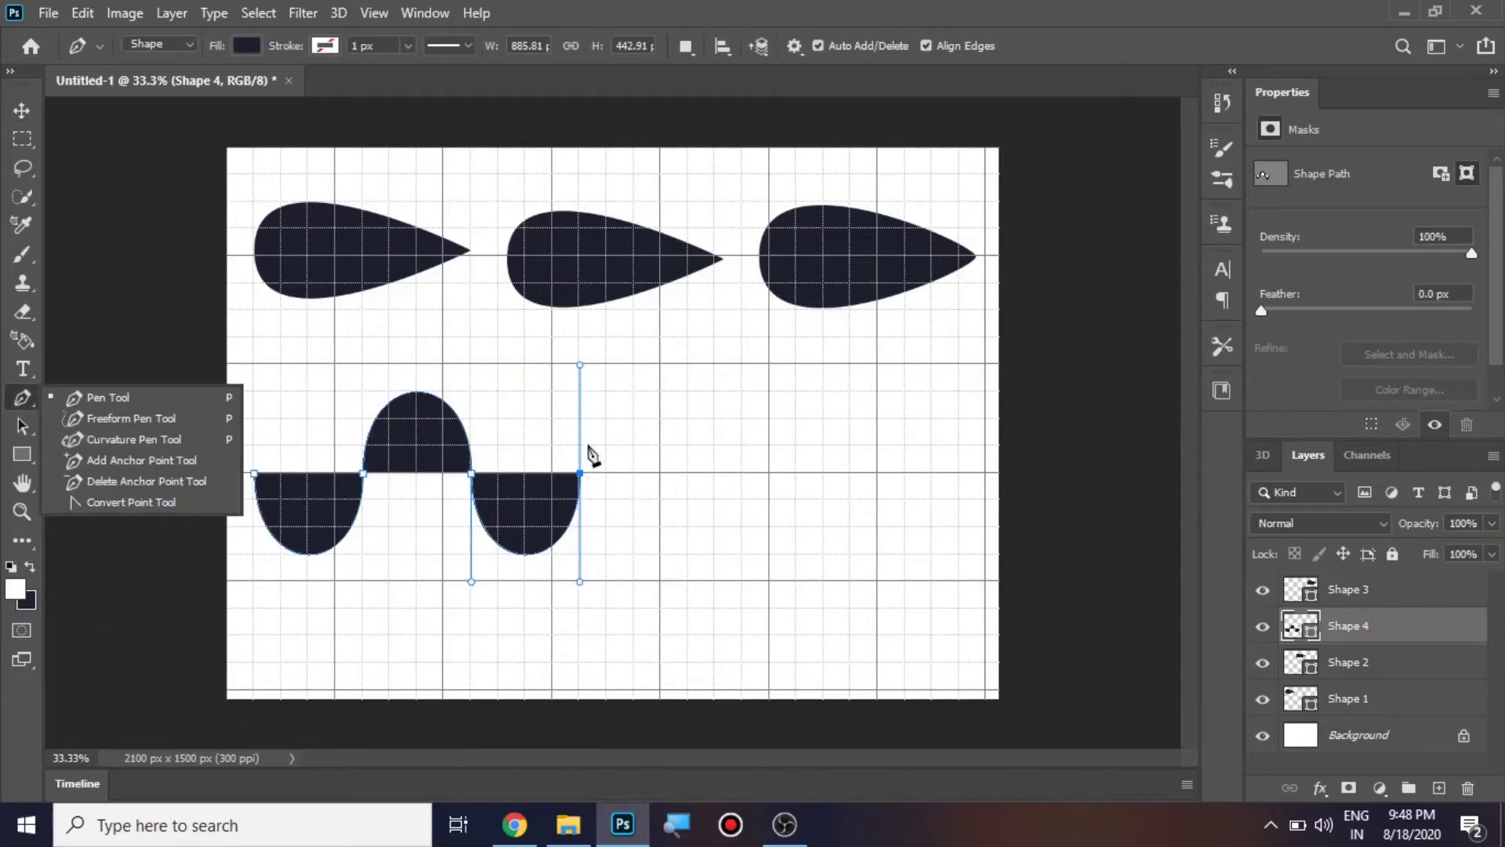
# Finish the wave path and draw a separate downward arc about 295 px wide and 221 px high beside it, using two smooth points with vertical handles.
pyautogui.click(751, 505)
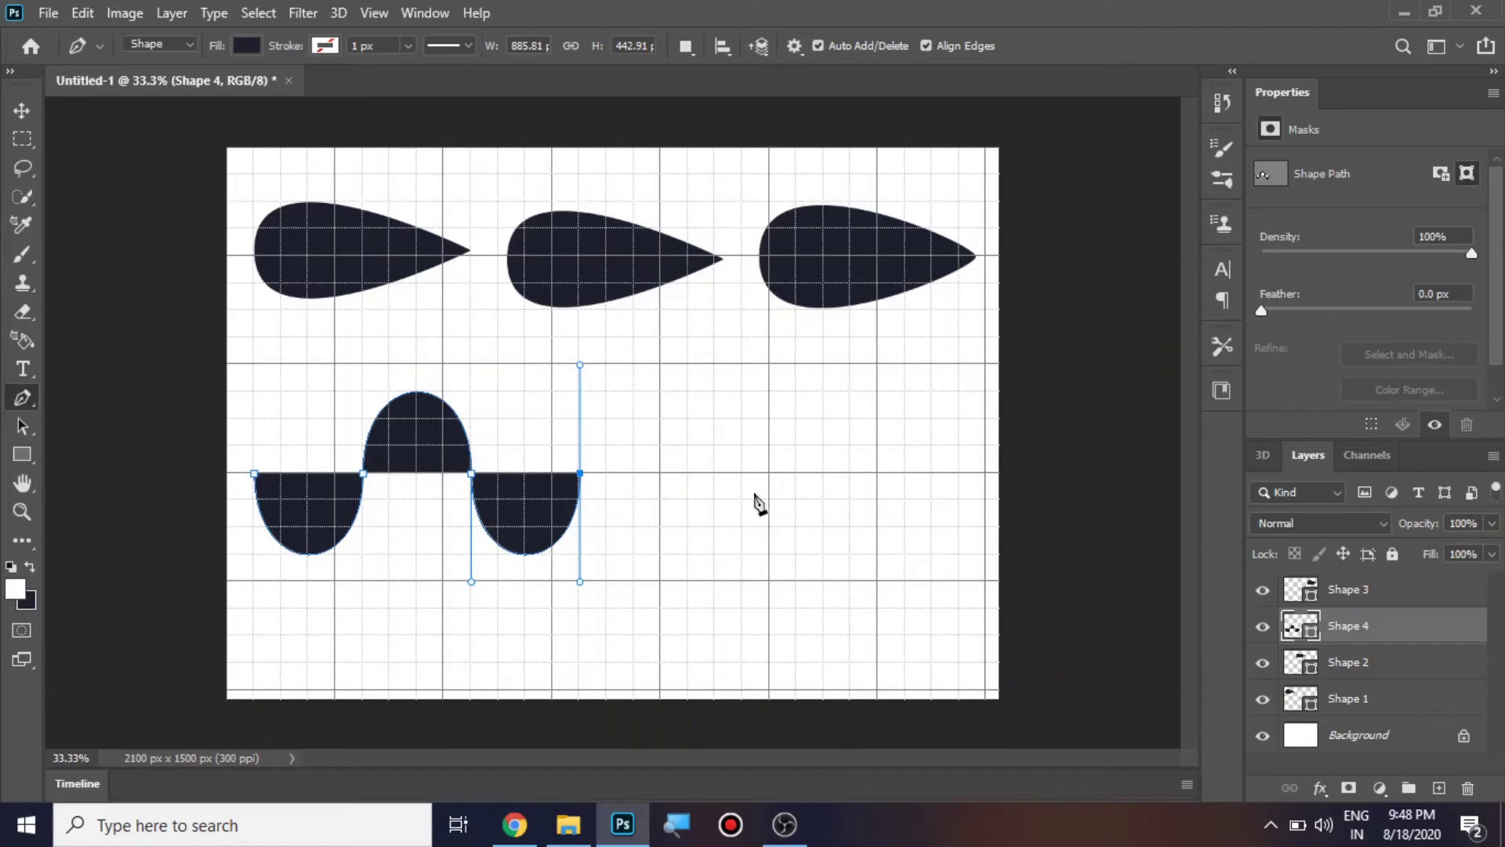
pyautogui.press('Escape')
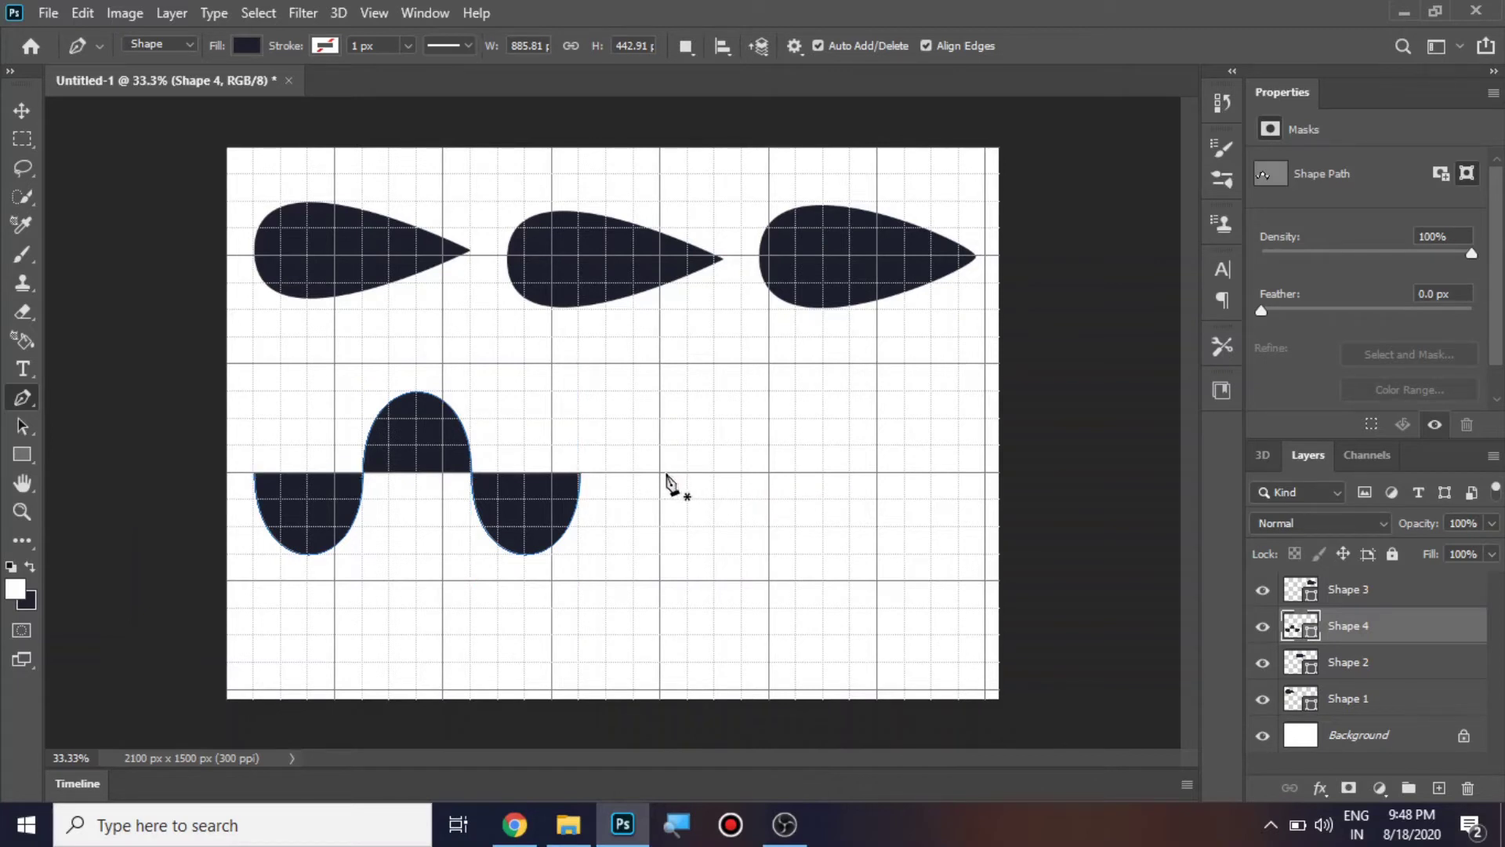
pyautogui.click(660, 472)
pyautogui.moveTo(660, 580); pyautogui.dragTo(660, 581)
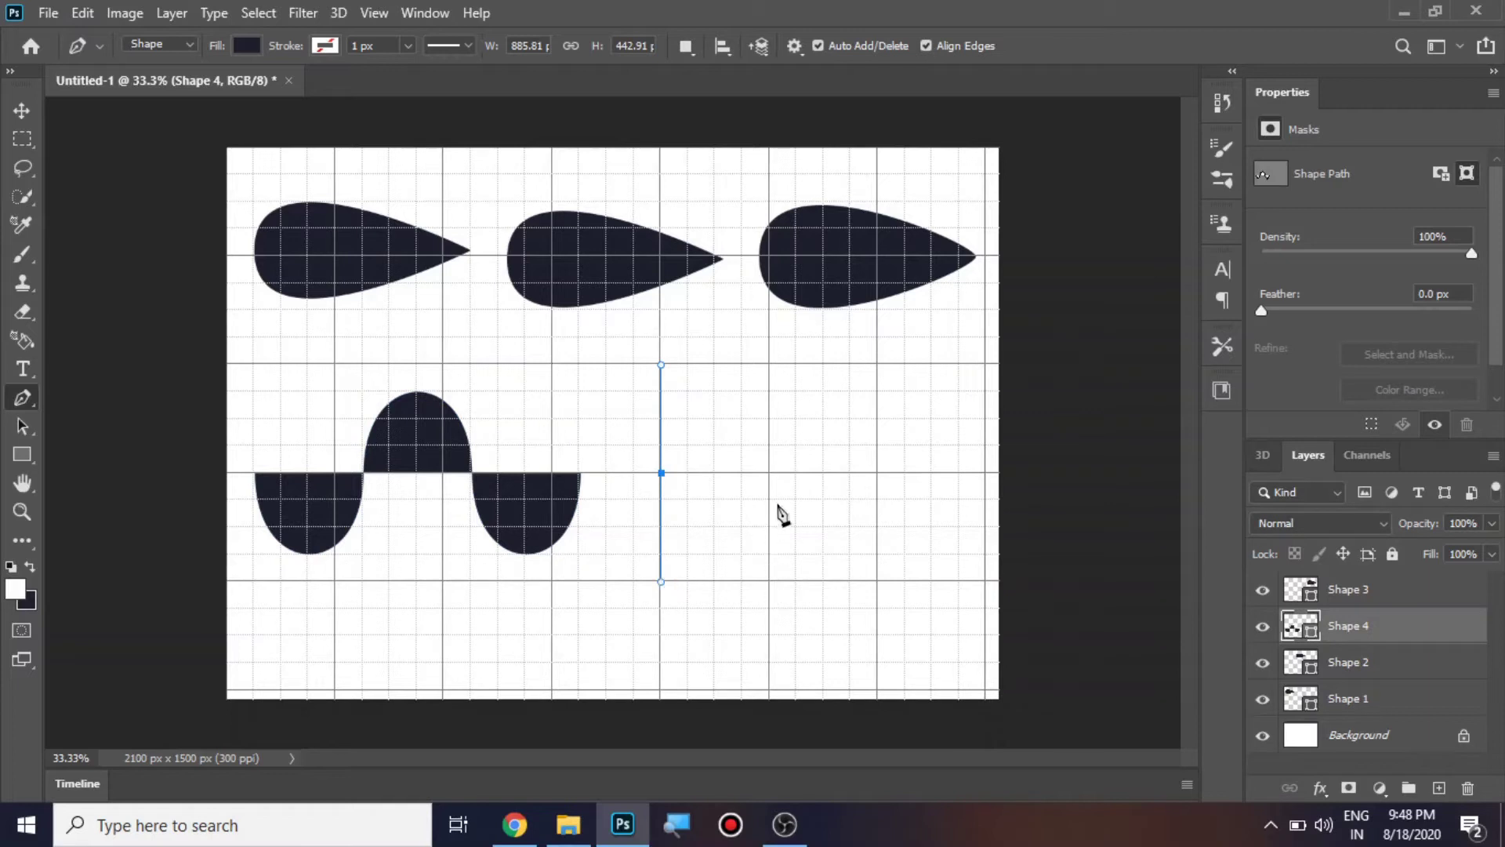
pyautogui.moveTo(769, 473); pyautogui.dragTo(769, 365)
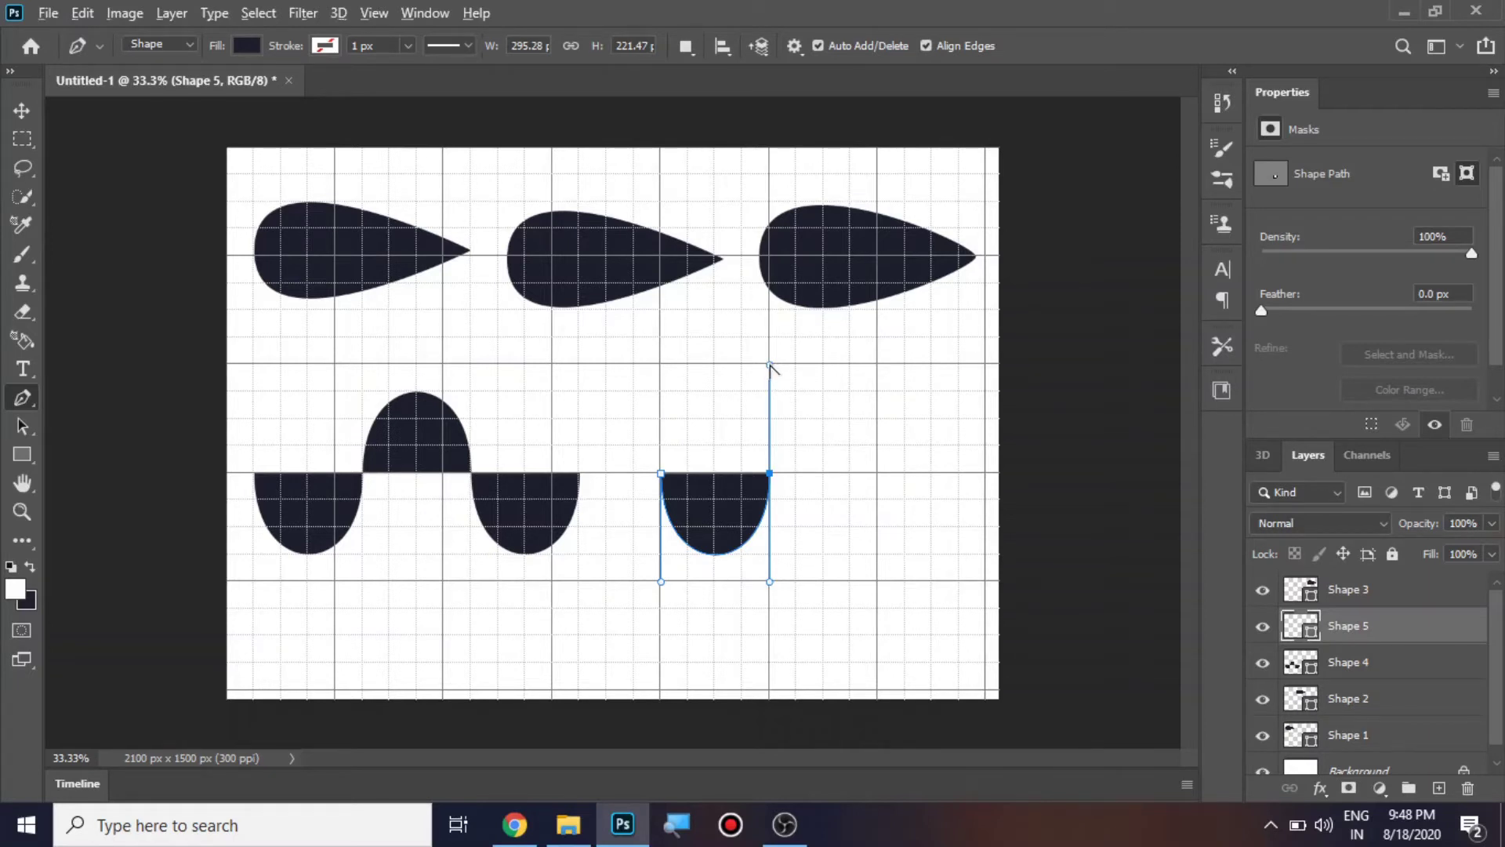
# Extend the arc with two more equal downward arcs, folding each joint anchor's upward handle straight down to form a cusp.
pyautogui.moveTo(770, 363); pyautogui.dragTo(806, 397)
pyautogui.click(879, 473)
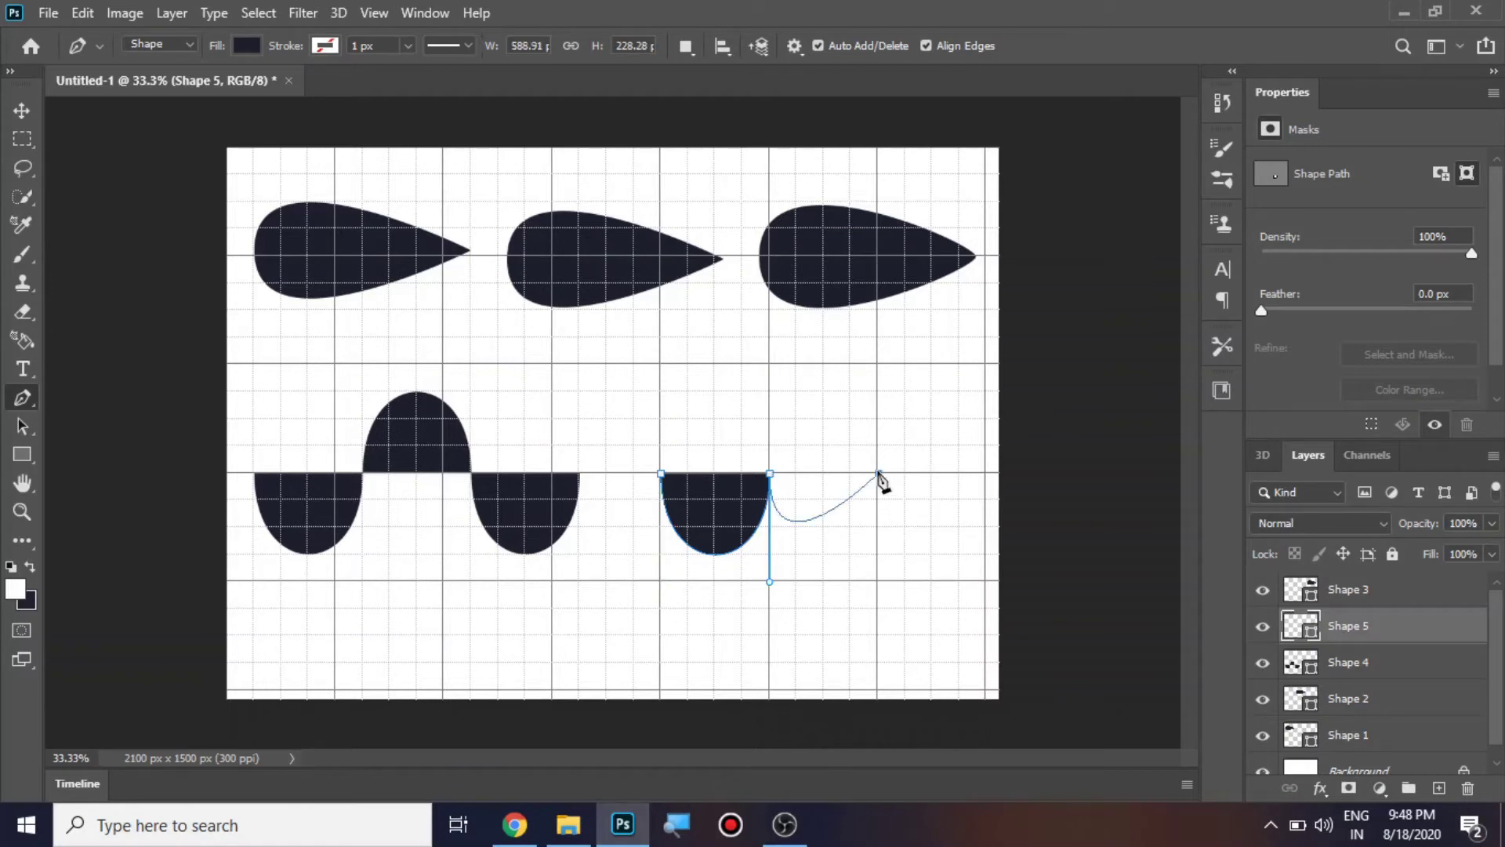
pyautogui.moveTo(879, 475); pyautogui.dragTo(880, 365)
pyautogui.click(987, 473)
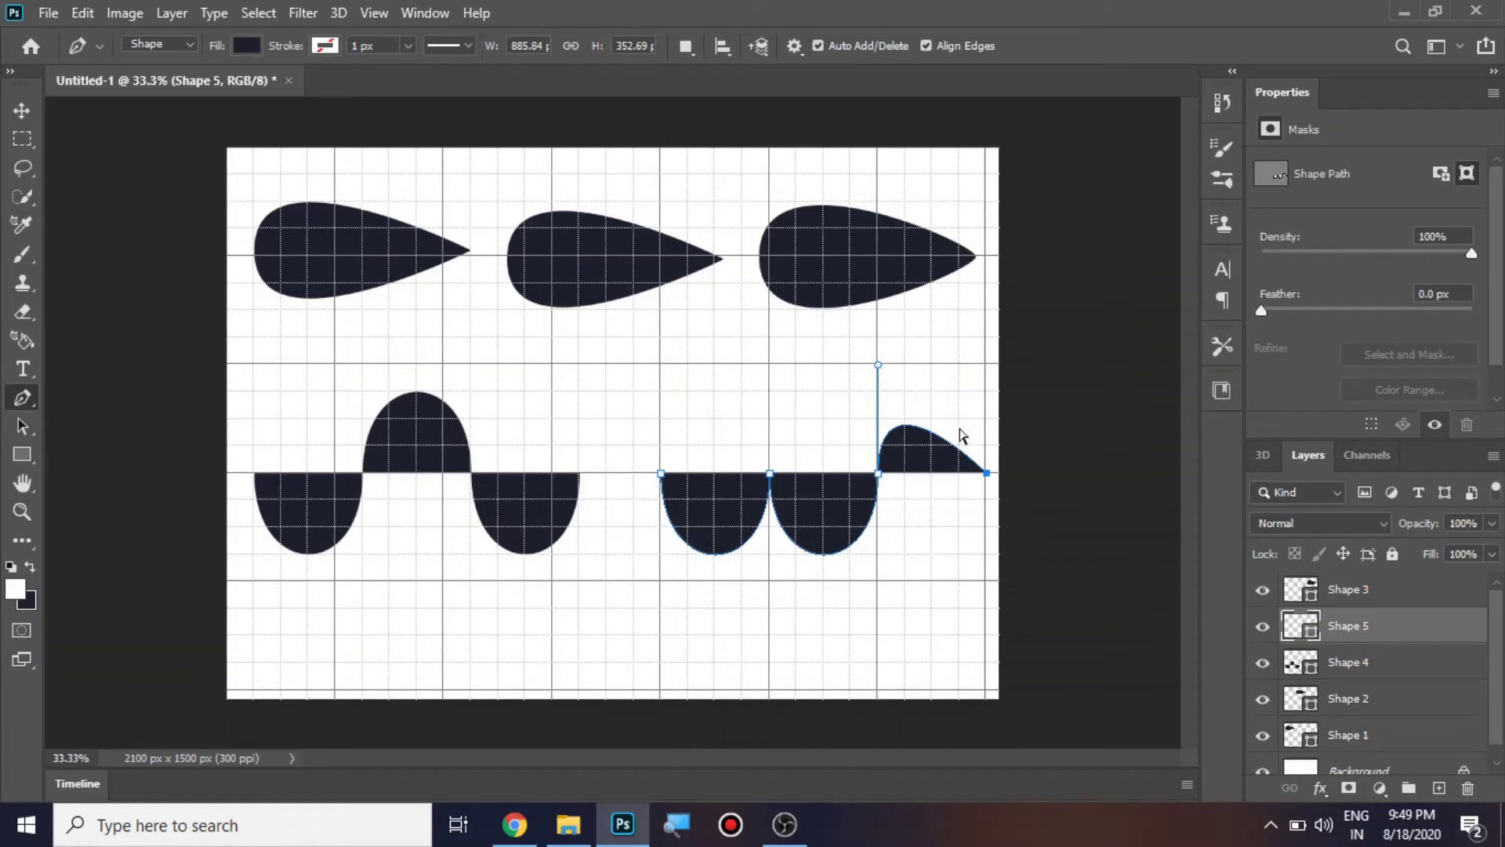
pyautogui.hotkey('ctrl', 'z')
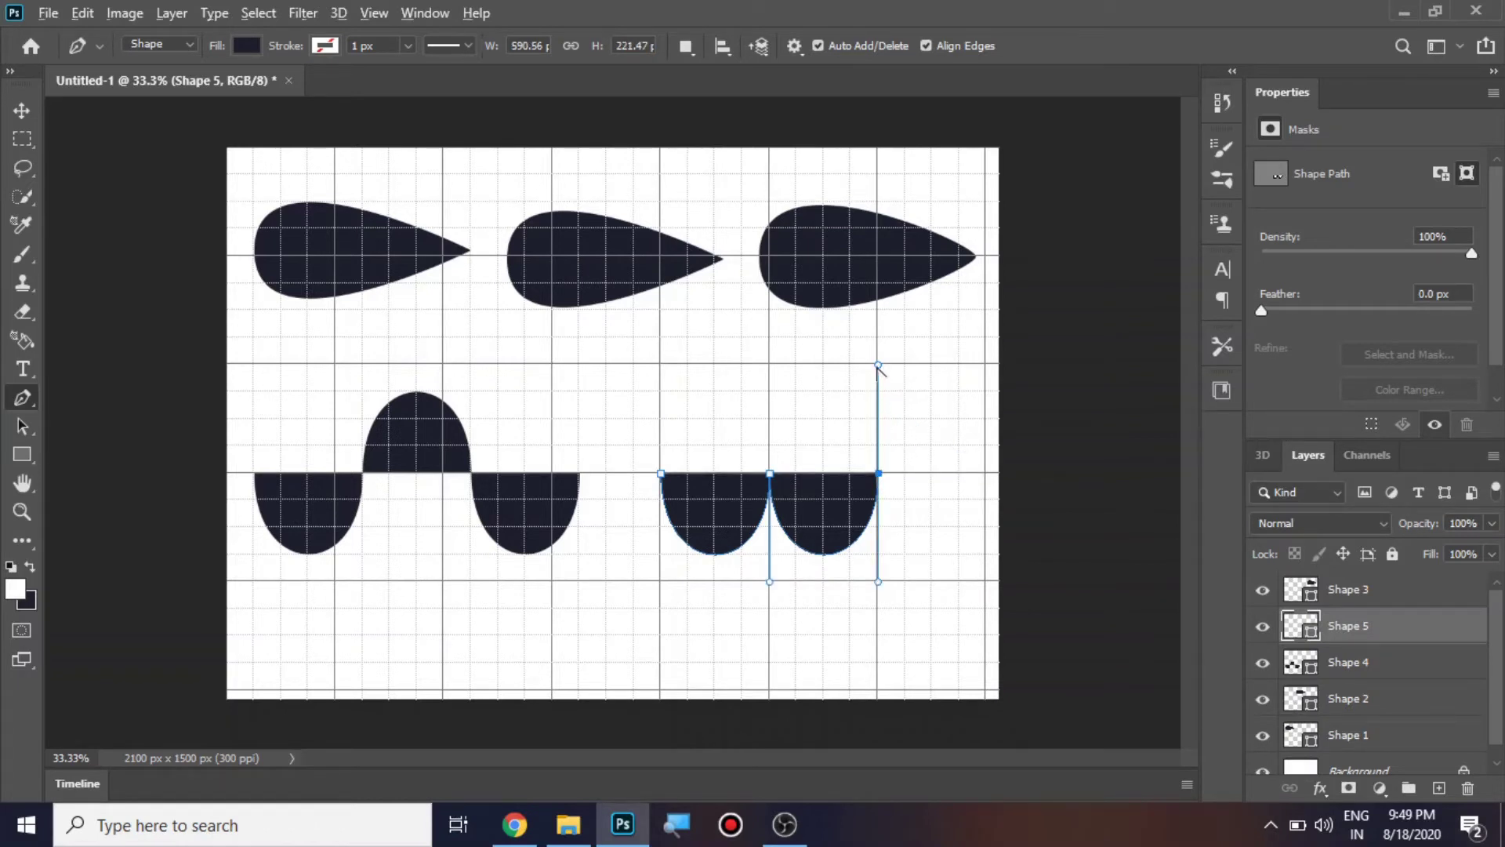
pyautogui.moveTo(878, 365); pyautogui.dragTo(878, 581)
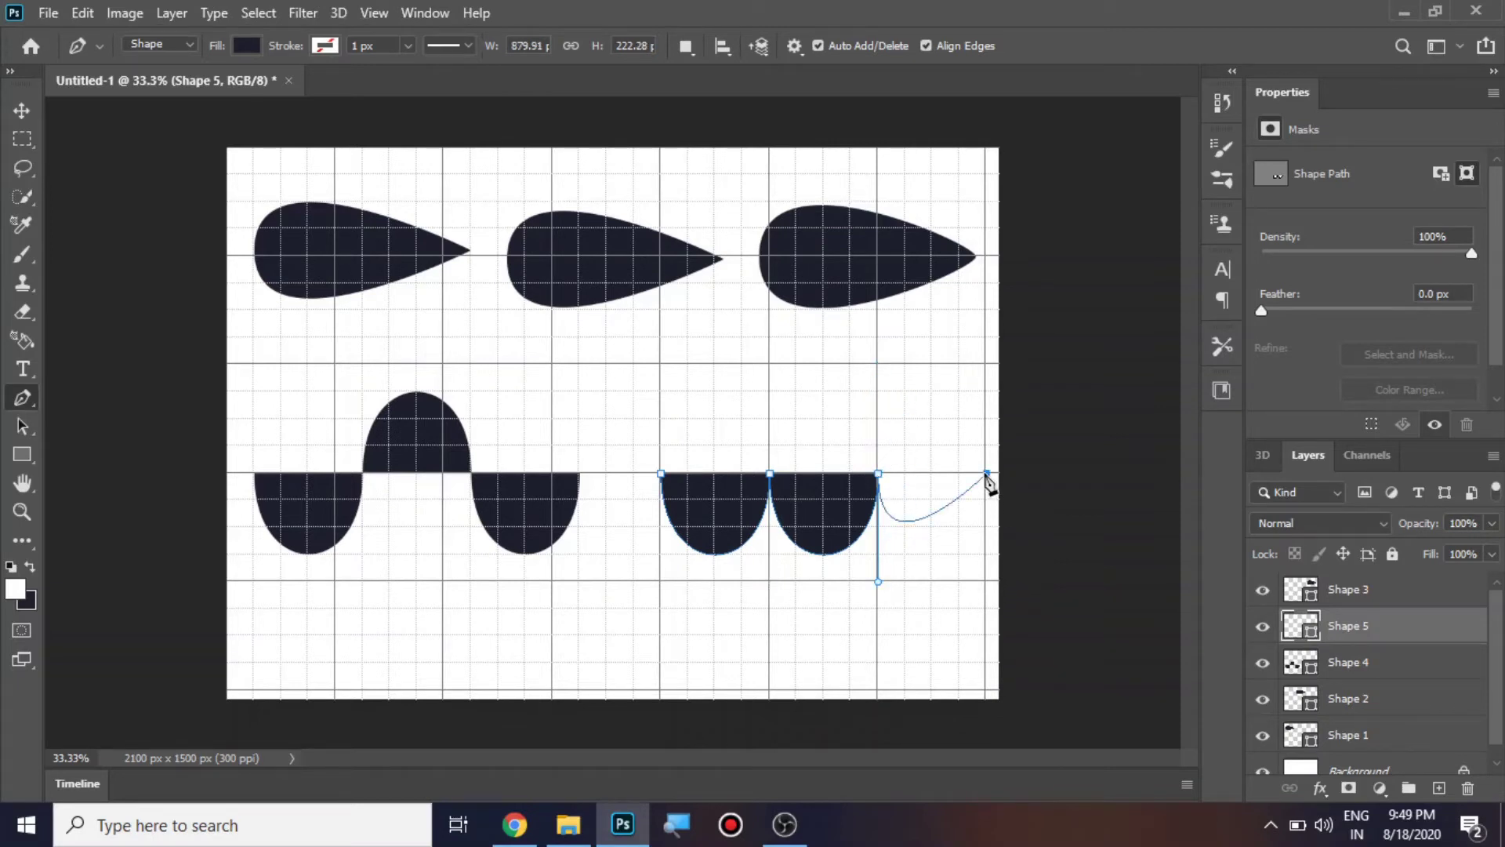
pyautogui.moveTo(987, 473); pyautogui.dragTo(987, 364)
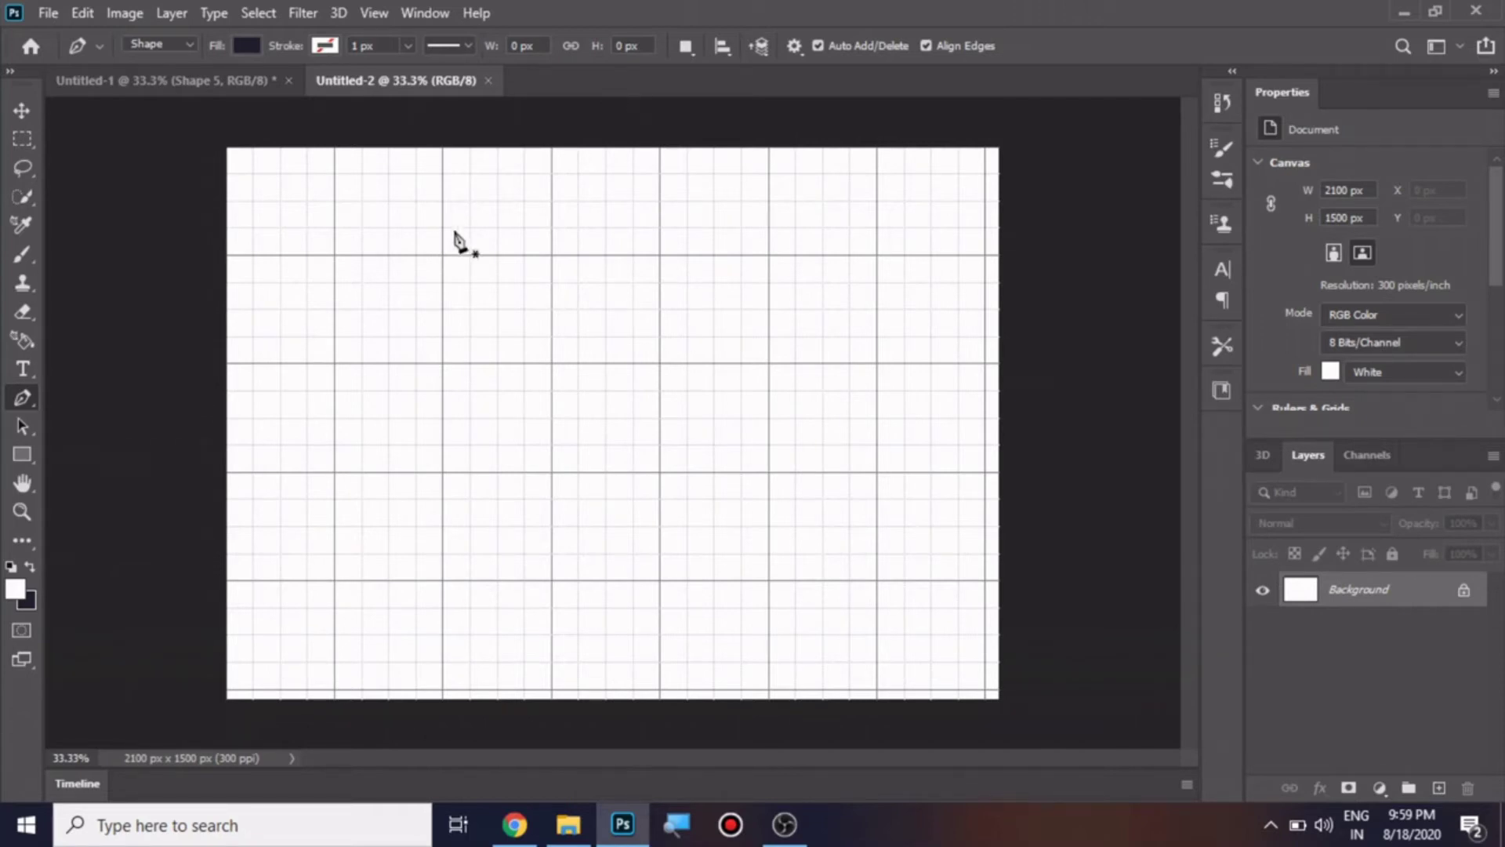
# Draw a closed square about 591 px wide on the blank gridded canvas with the Pen tool.
pyautogui.click(335, 255)
pyautogui.click(552, 255)
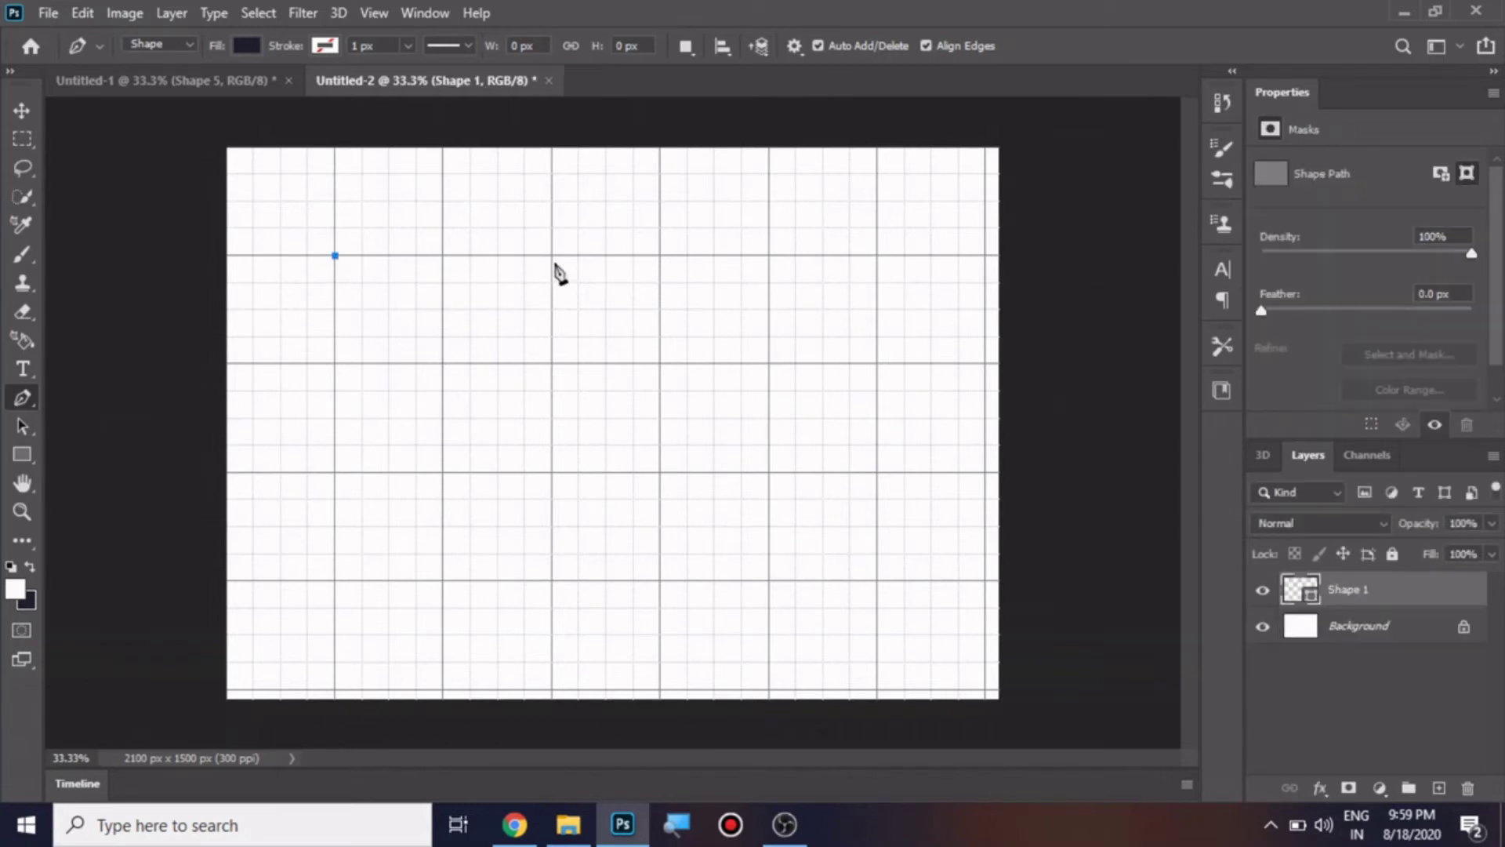
pyautogui.click(553, 473)
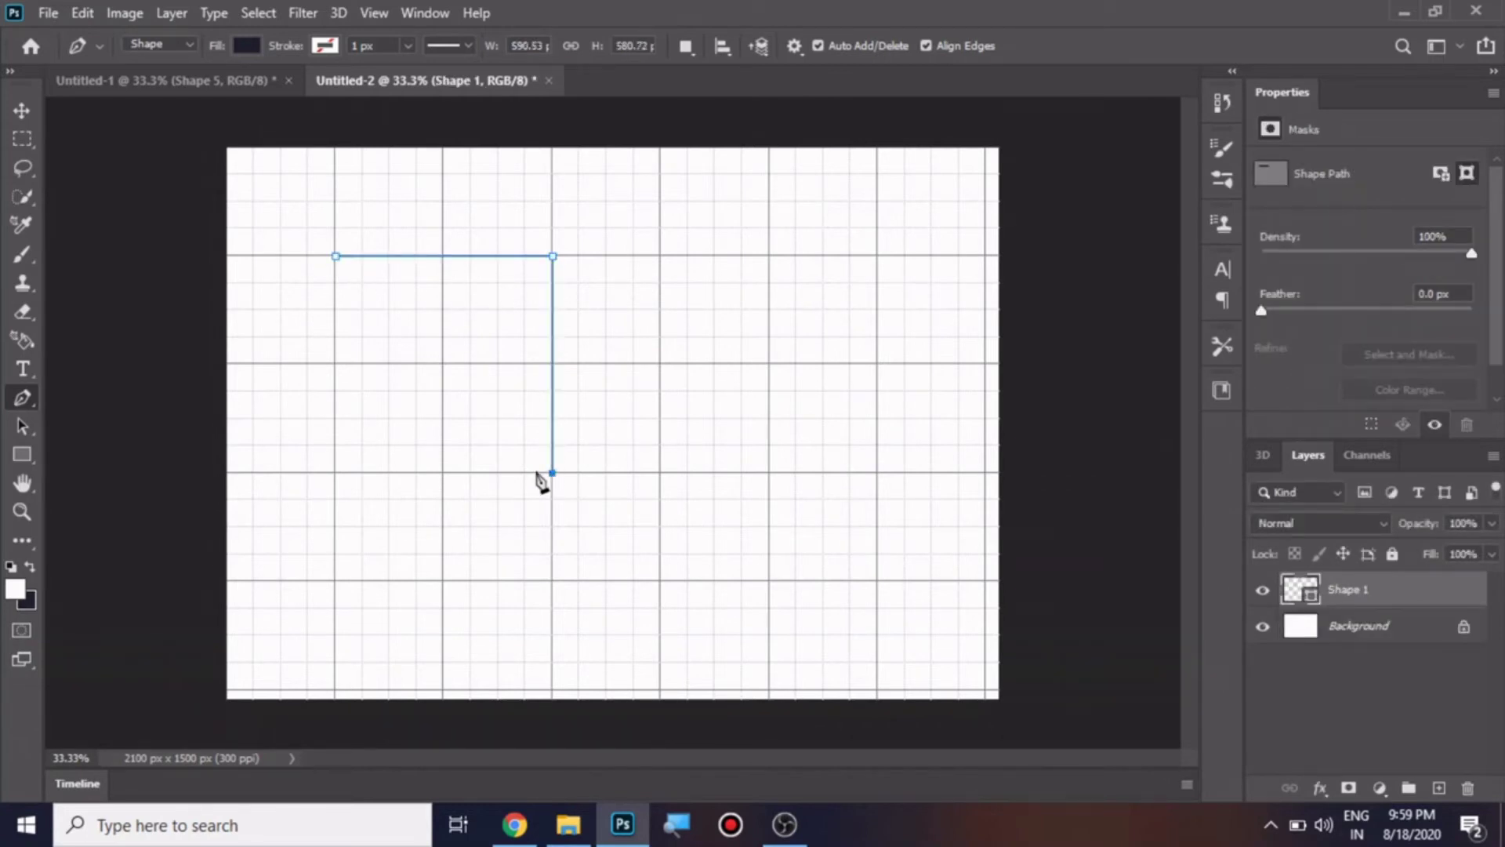
pyautogui.click(334, 473)
pyautogui.click(336, 256)
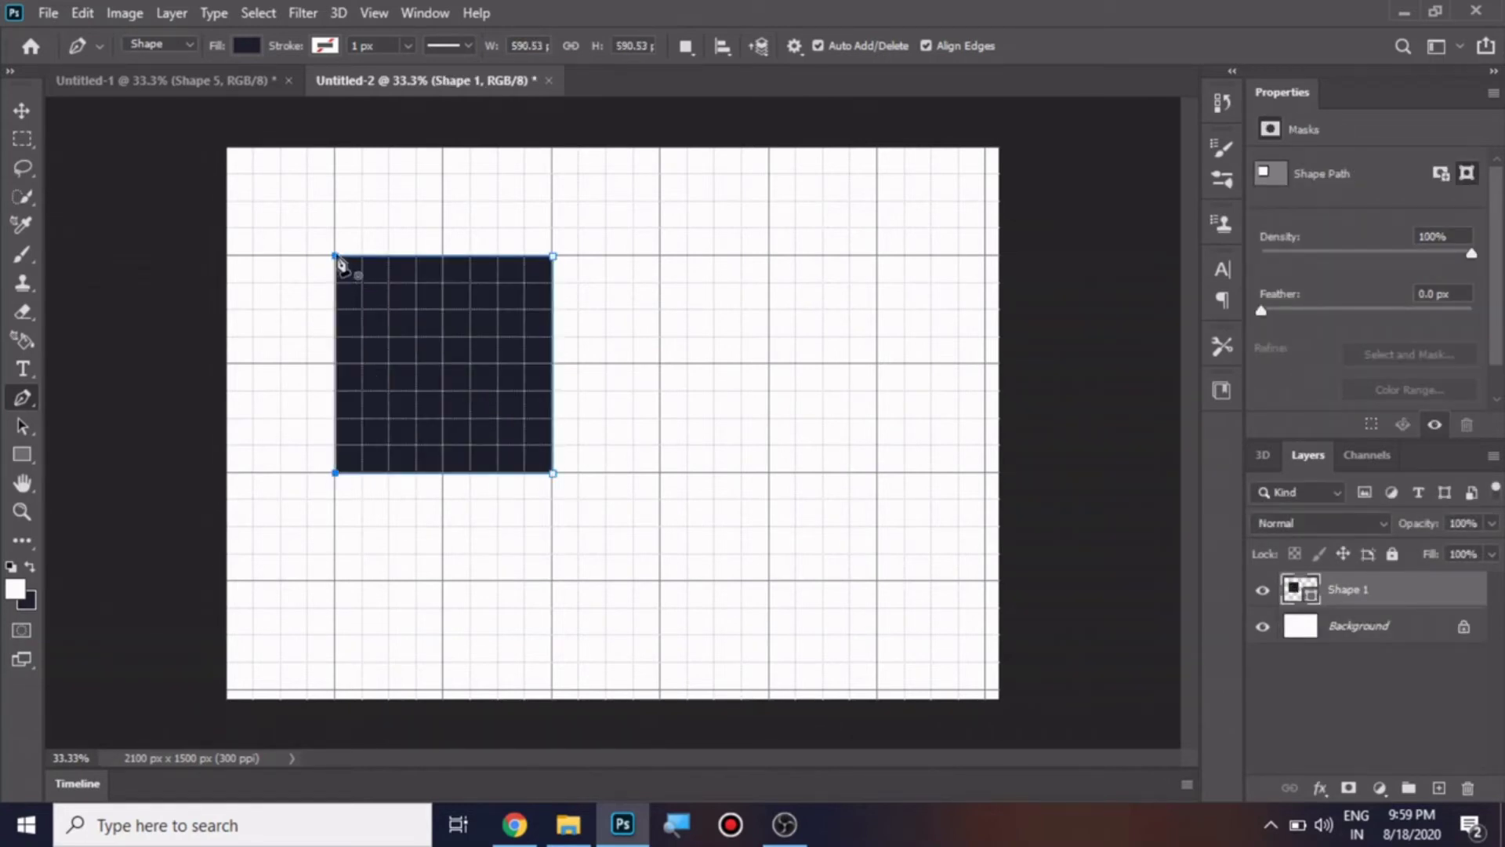
# Add an anchor point at the midpoint of each of the square's four sides.
pyautogui.click(443, 255)
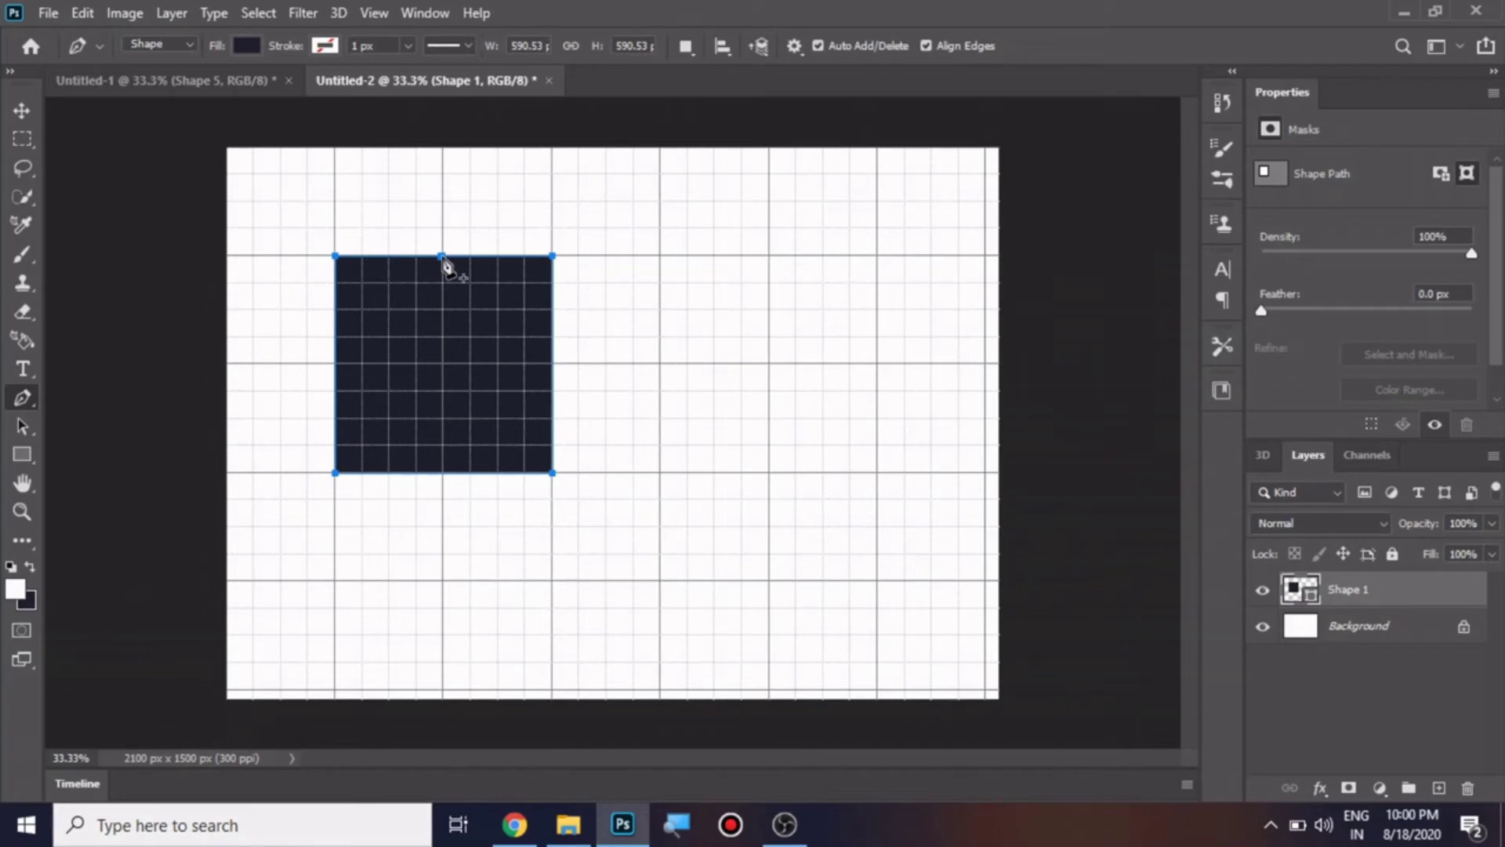
pyautogui.rightClick(24, 397)
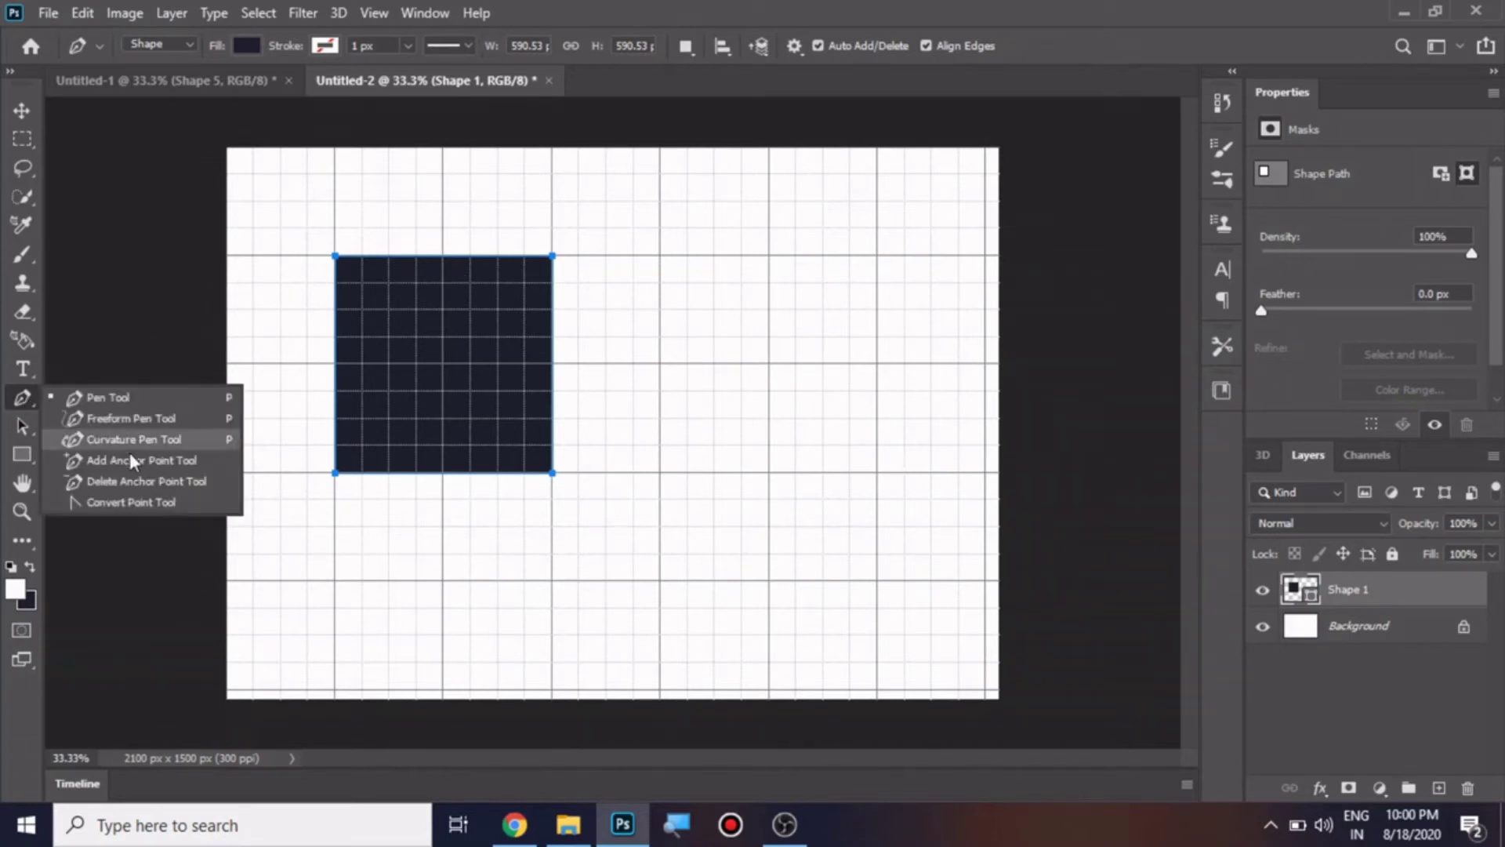
pyautogui.click(447, 266)
pyautogui.click(552, 361)
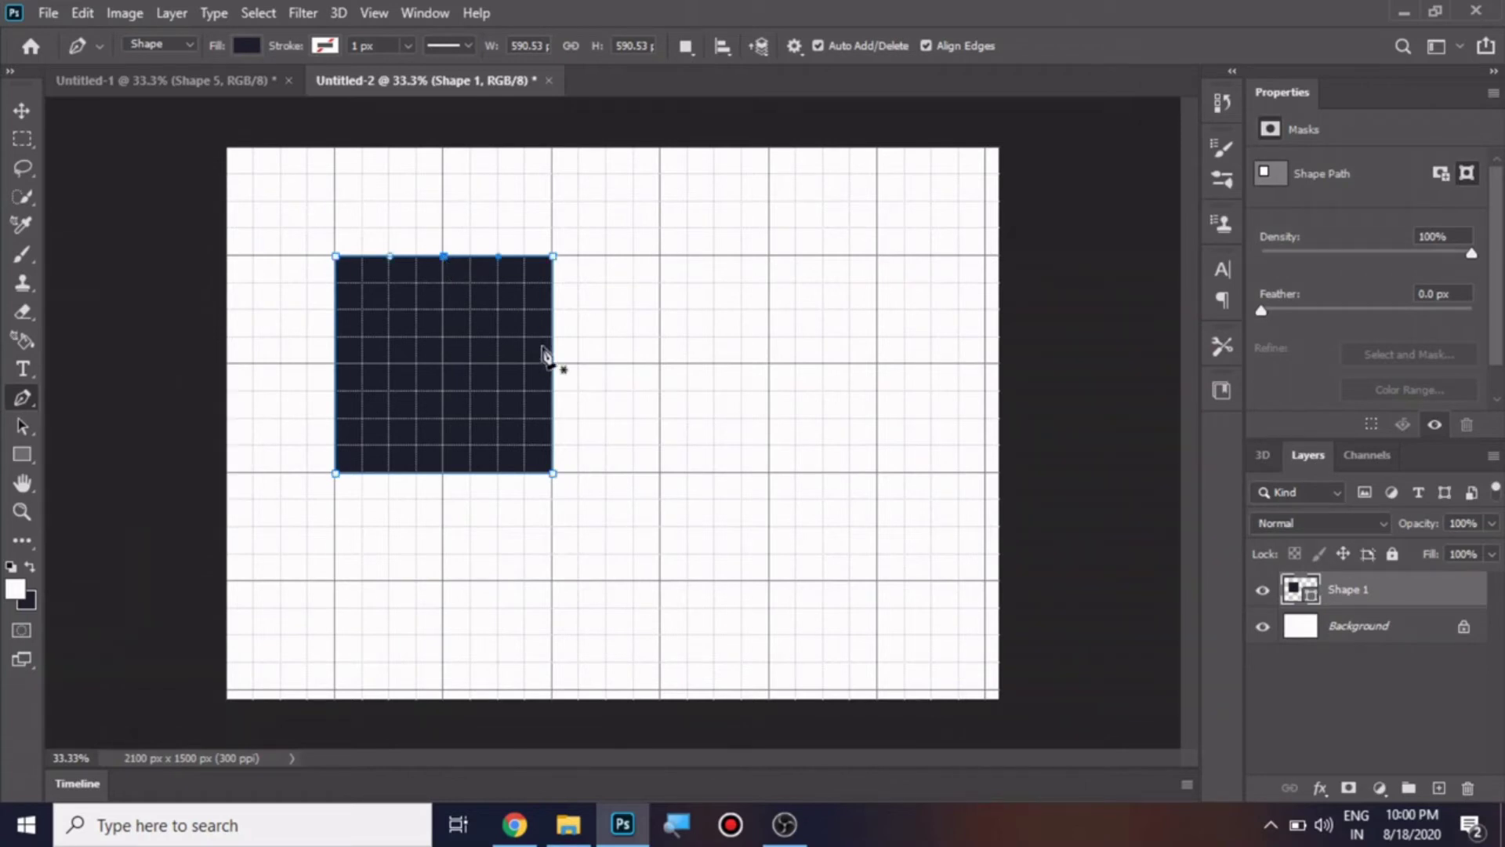
pyautogui.click(442, 473)
pyautogui.click(335, 363)
# Pull the square's four corner anchors to its centre to form four rounded petals, and move the flower up the canvas.
pyautogui.moveTo(552, 257); pyautogui.dragTo(447, 365)
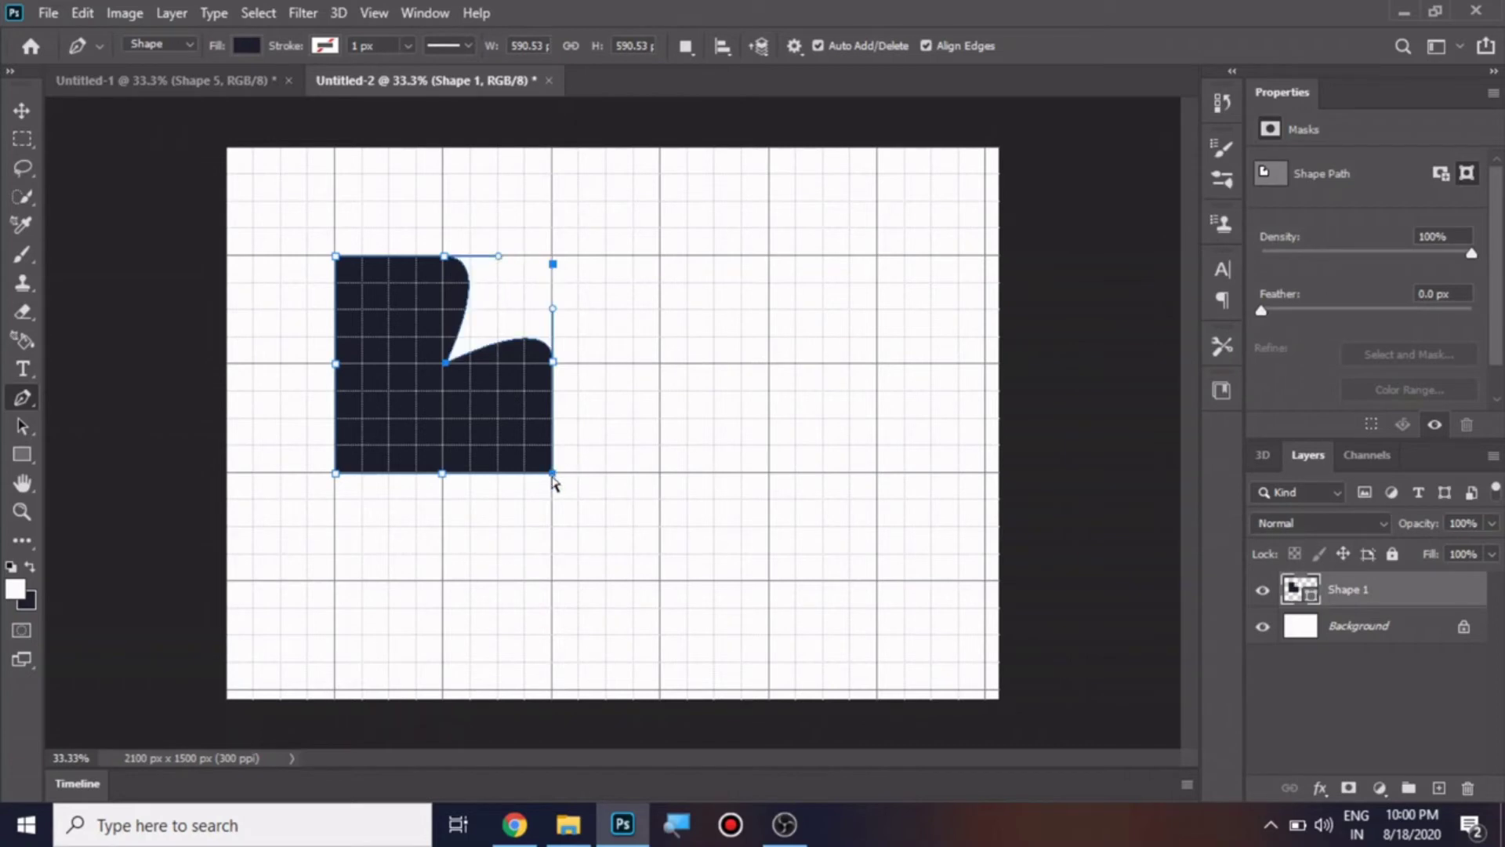
pyautogui.moveTo(553, 474); pyautogui.dragTo(446, 365)
pyautogui.moveTo(334, 474); pyautogui.dragTo(447, 366)
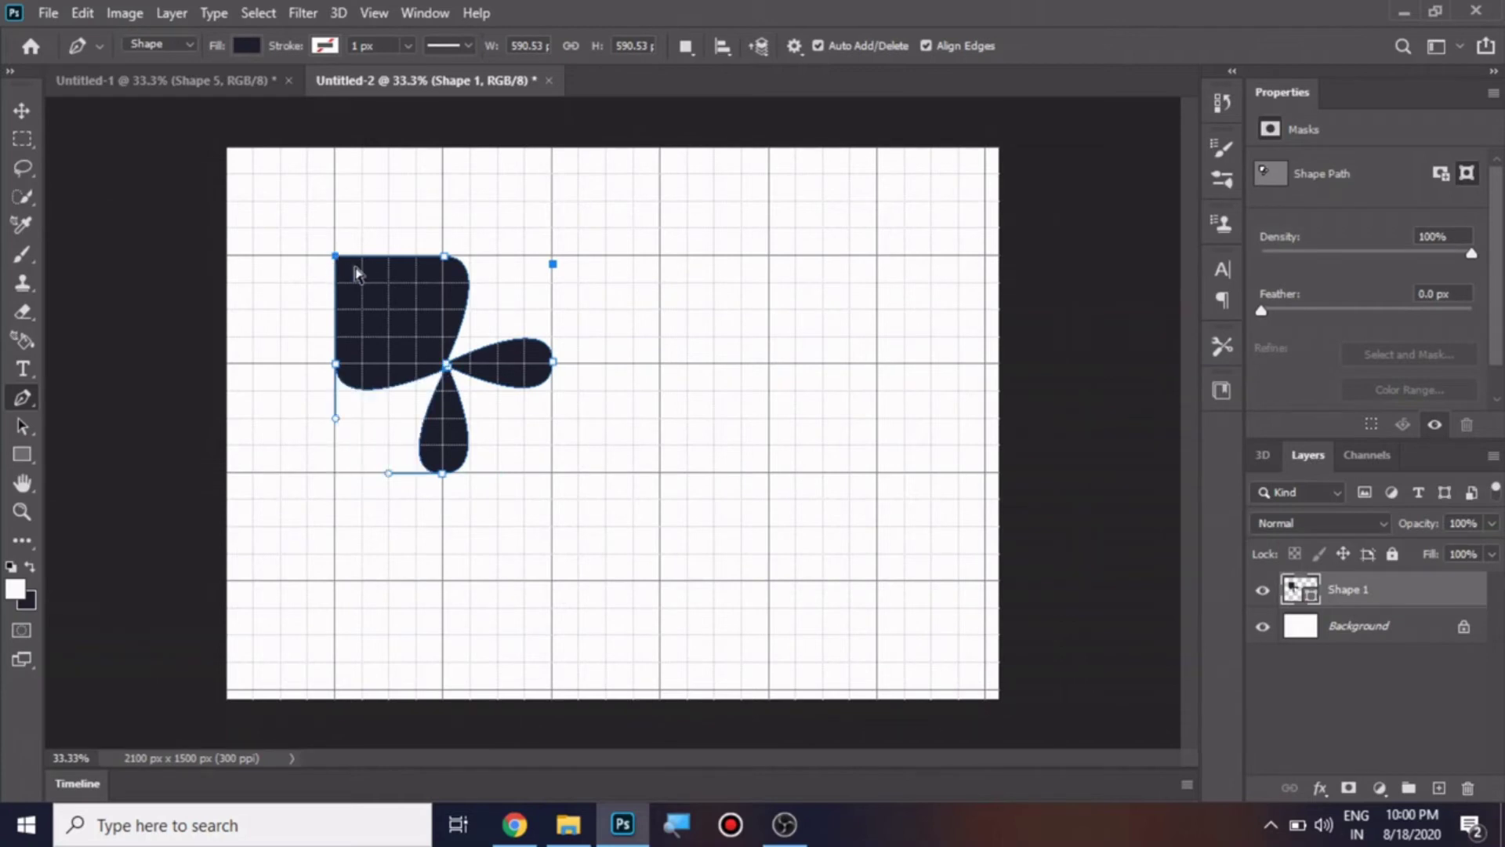
pyautogui.moveTo(334, 256); pyautogui.dragTo(446, 366)
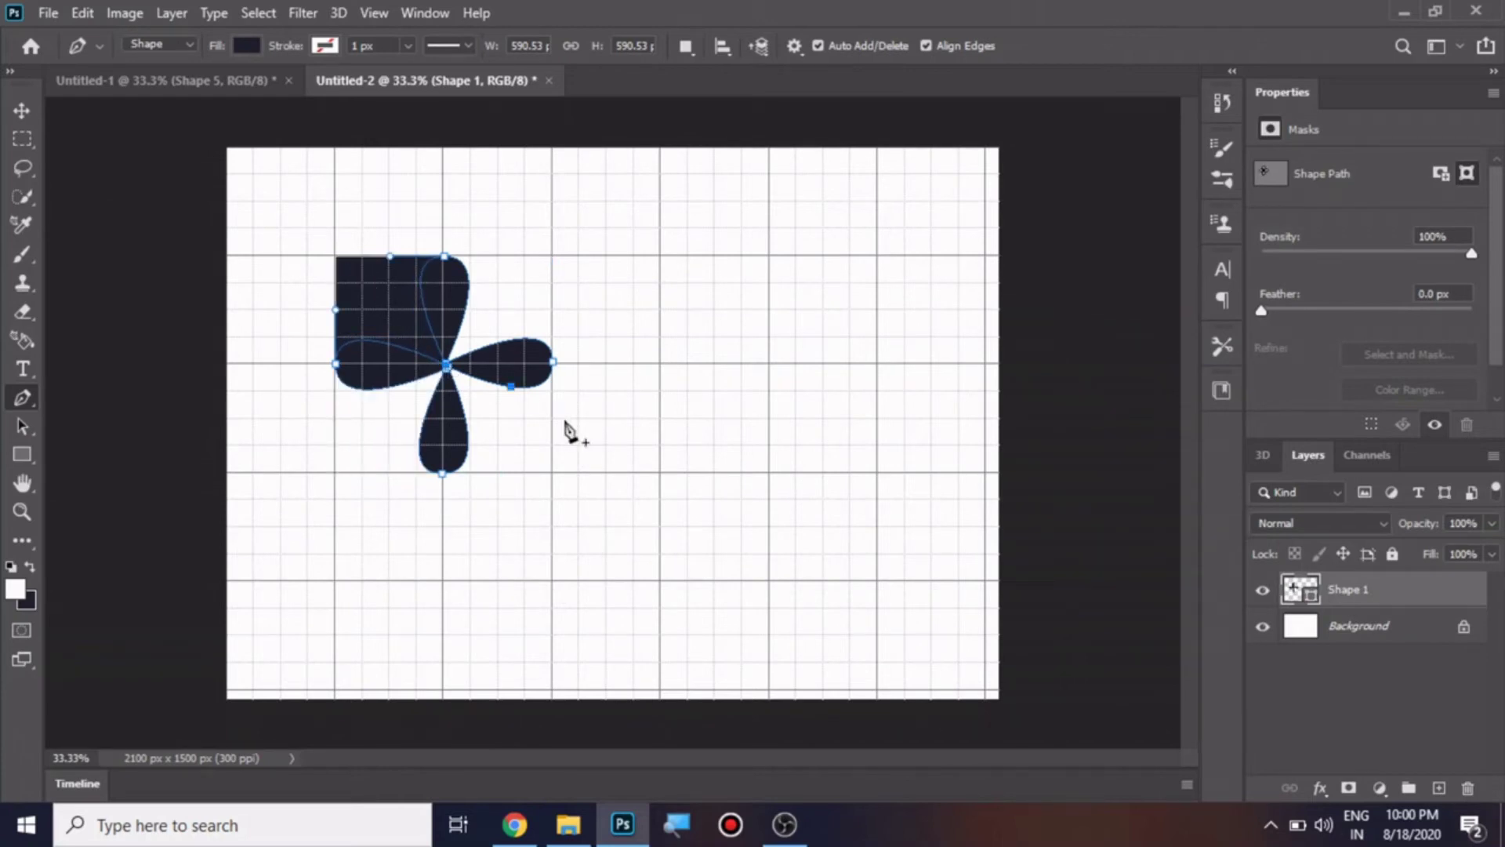
pyautogui.click(27, 111)
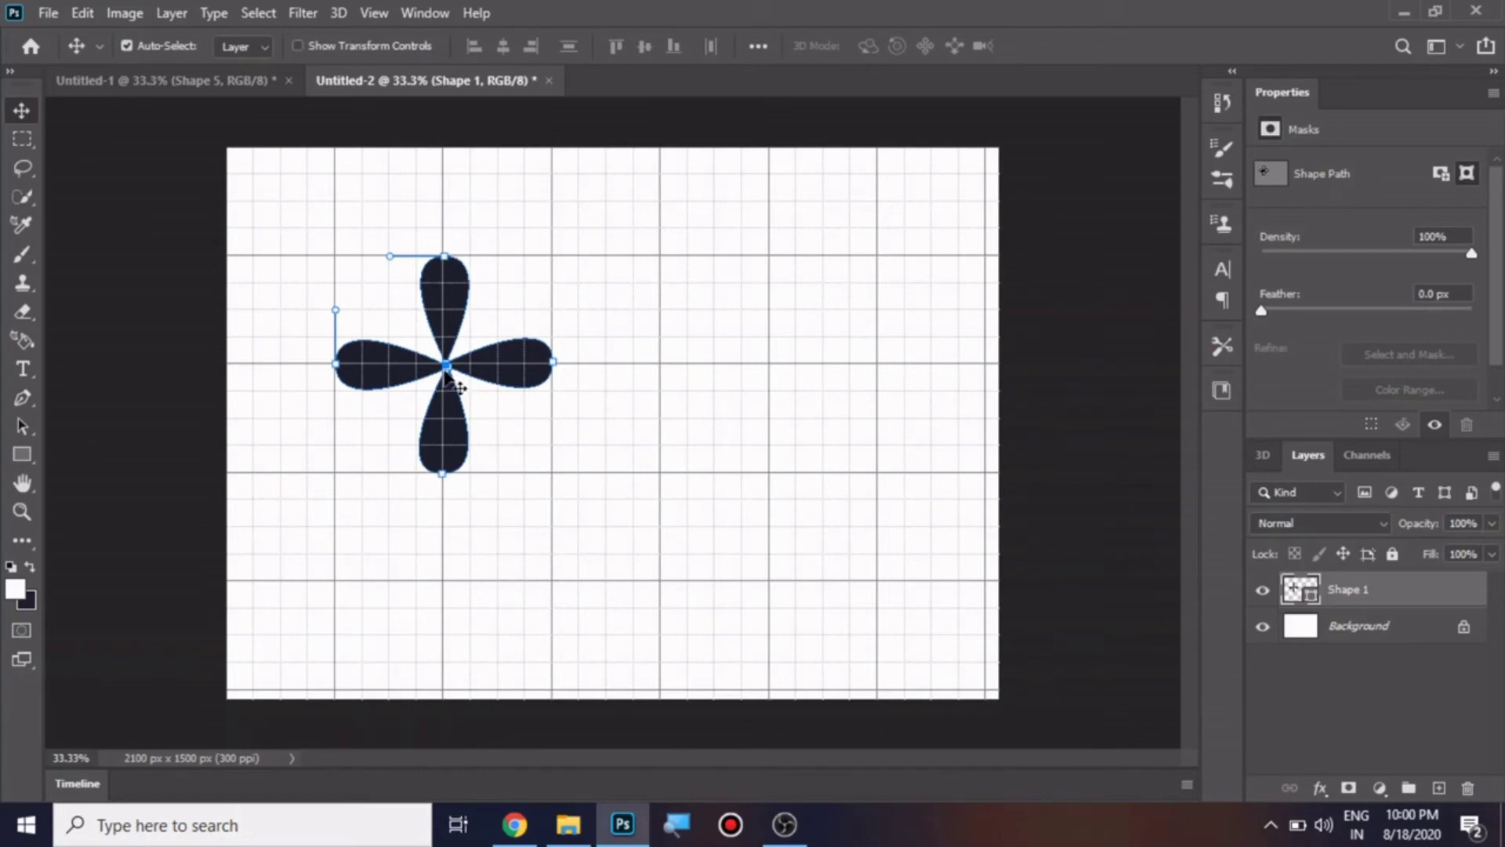
pyautogui.moveTo(447, 366); pyautogui.dragTo(444, 288)
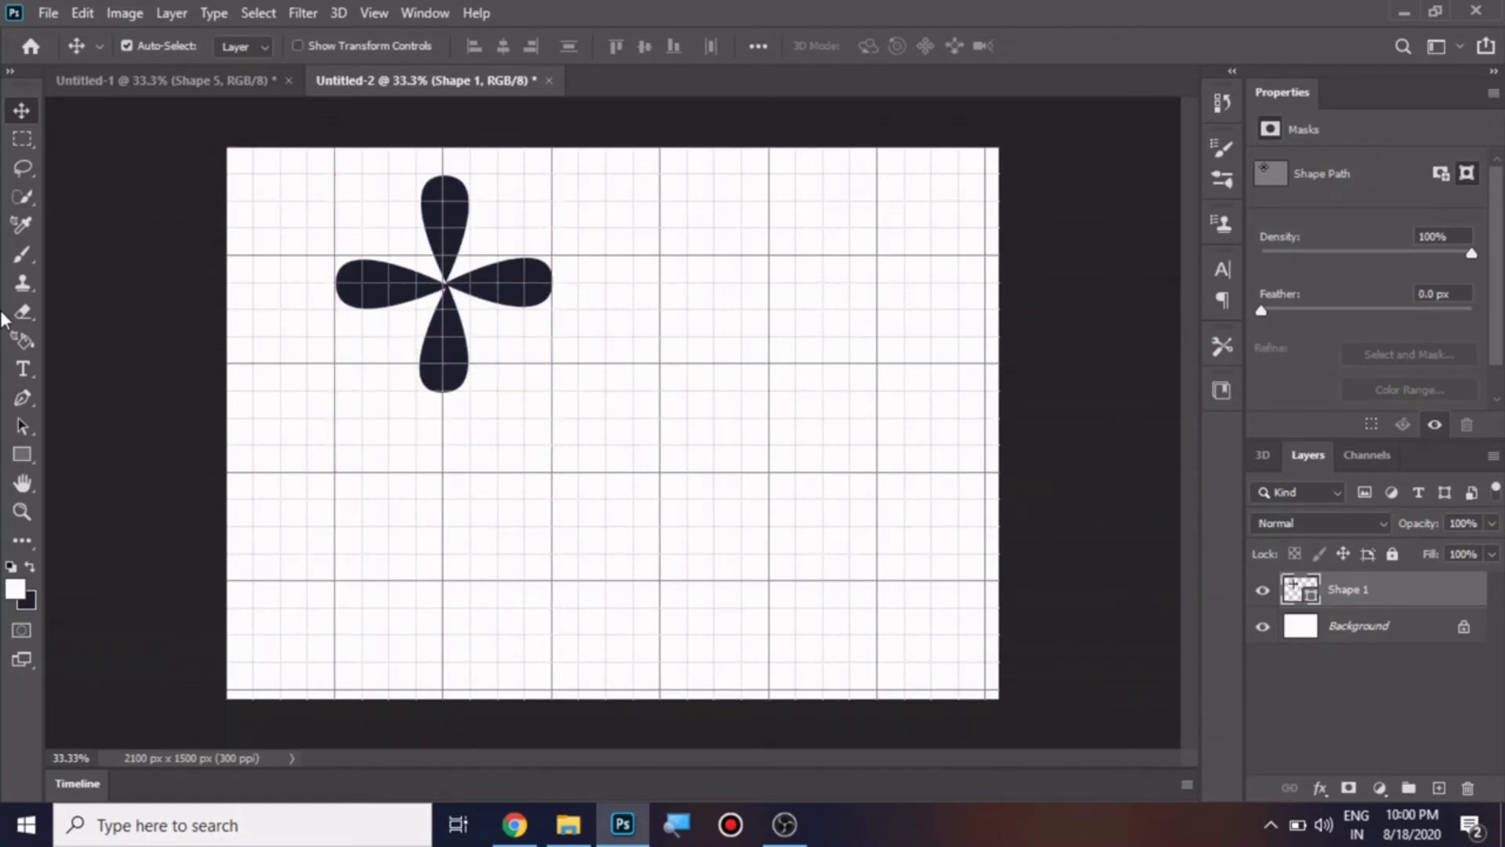
# Draw a second closed square about 591 px wide to the right of the flower with the Pen tool.
pyautogui.click(23, 397)
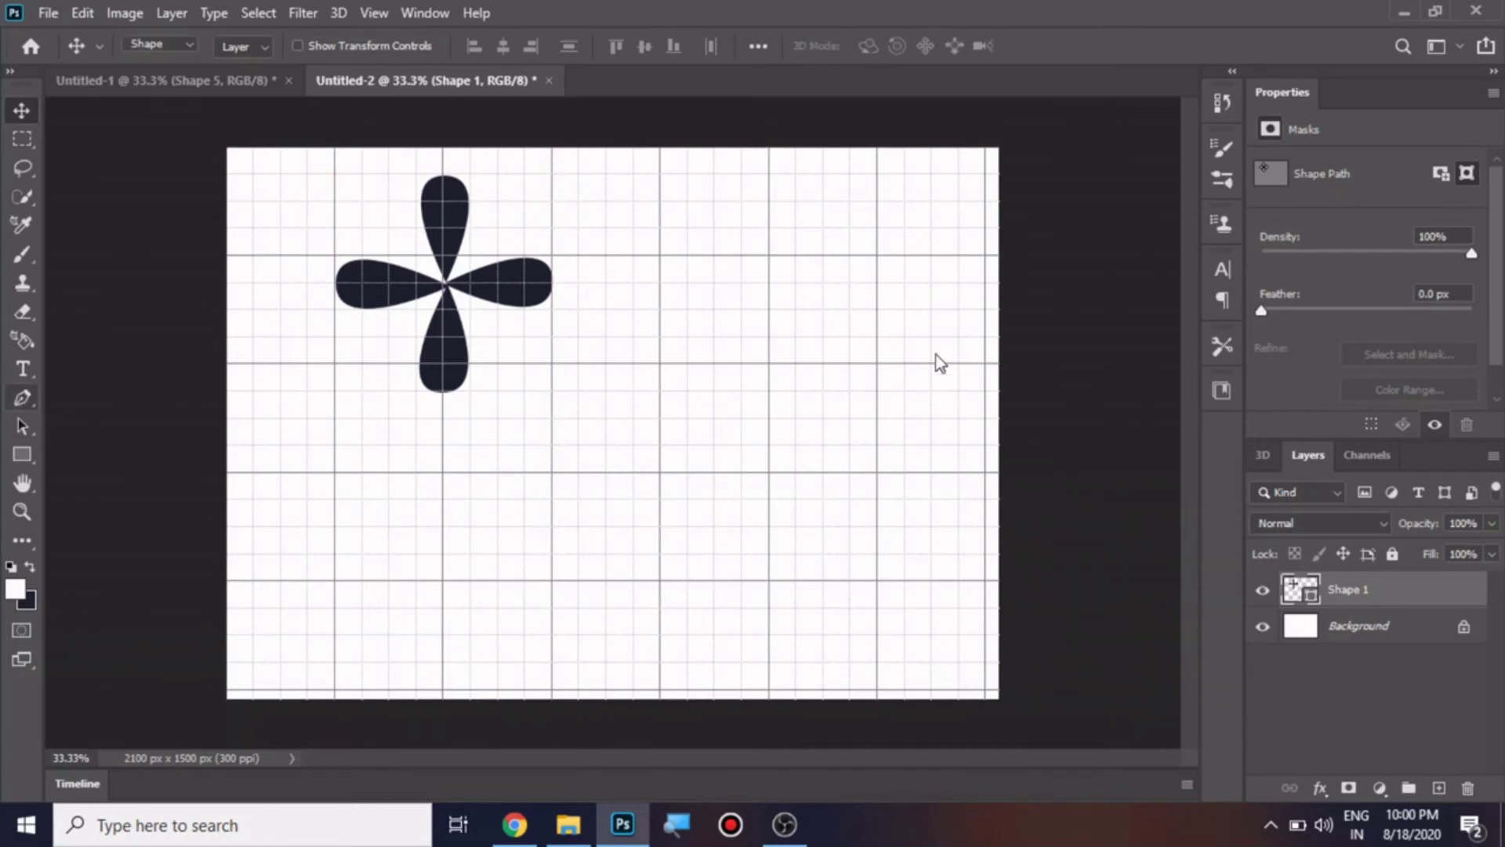
pyautogui.click(663, 257)
pyautogui.click(661, 255)
pyautogui.click(879, 255)
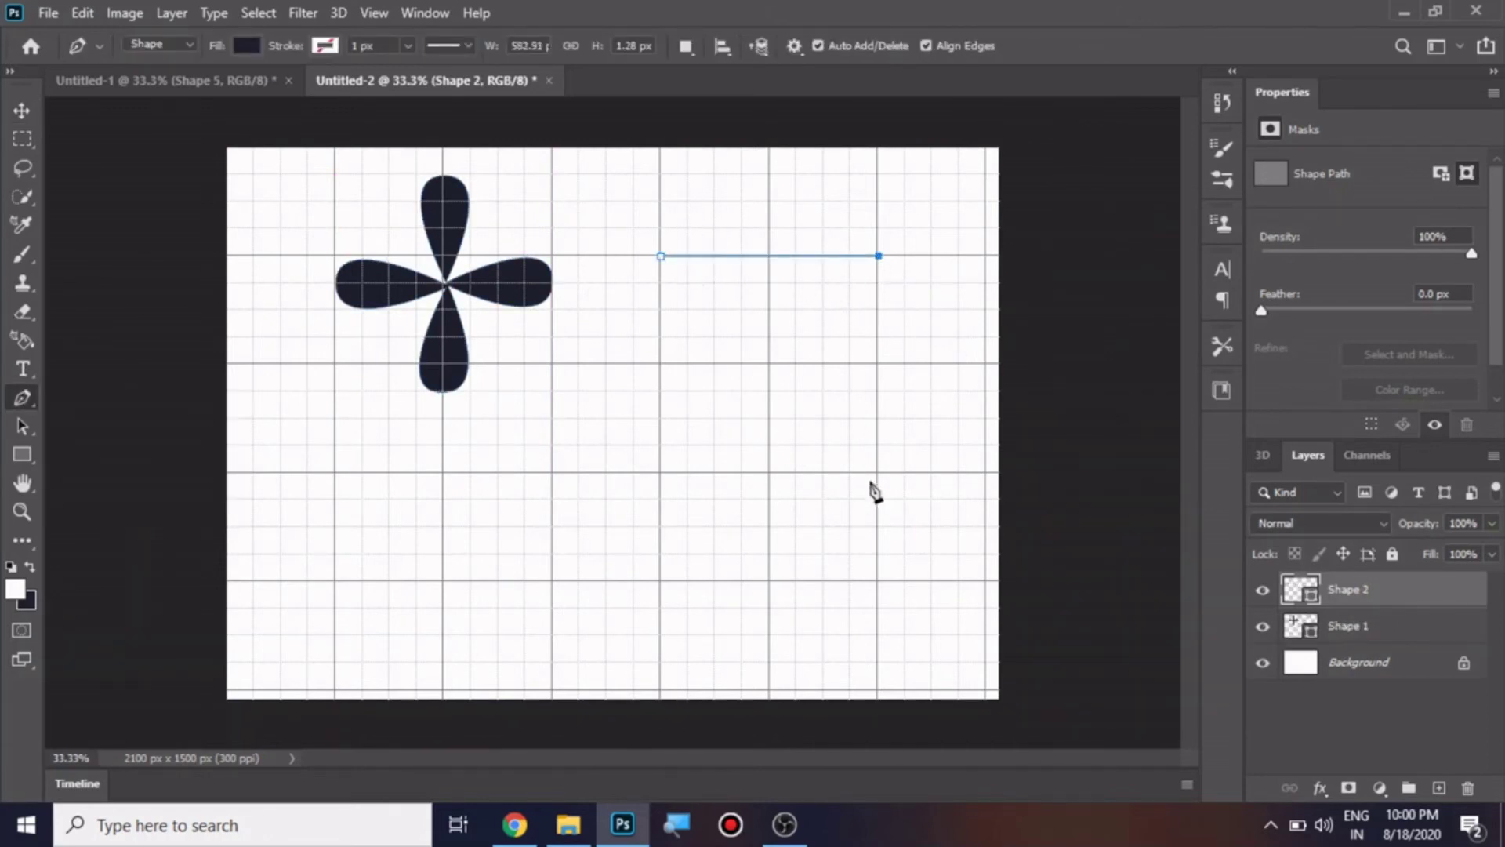
pyautogui.click(879, 472)
pyautogui.click(662, 472)
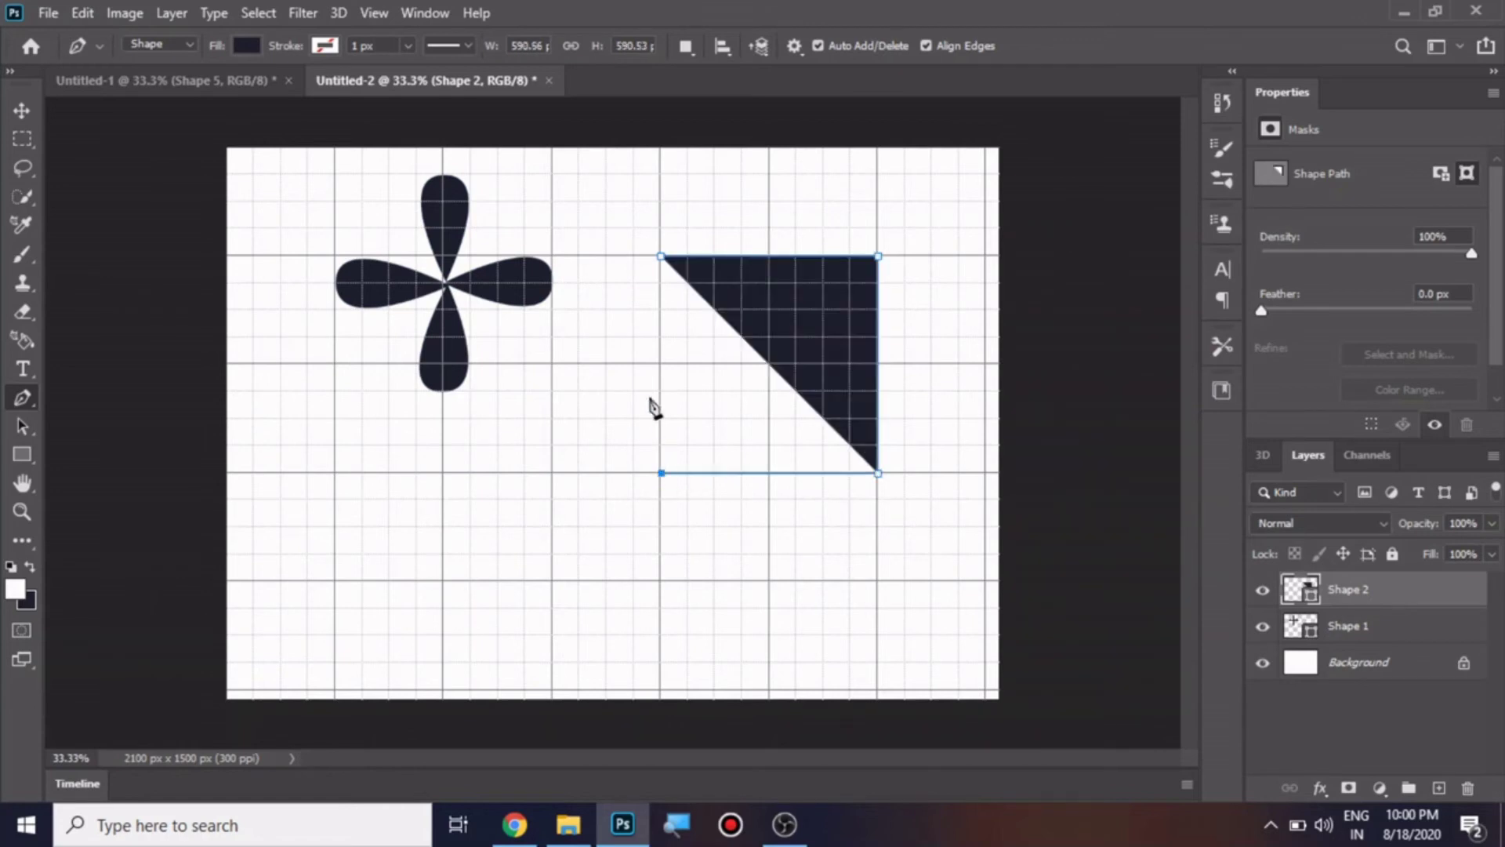
pyautogui.click(661, 256)
# Add midpoint anchors on all four sides of the second square.
pyautogui.click(765, 256)
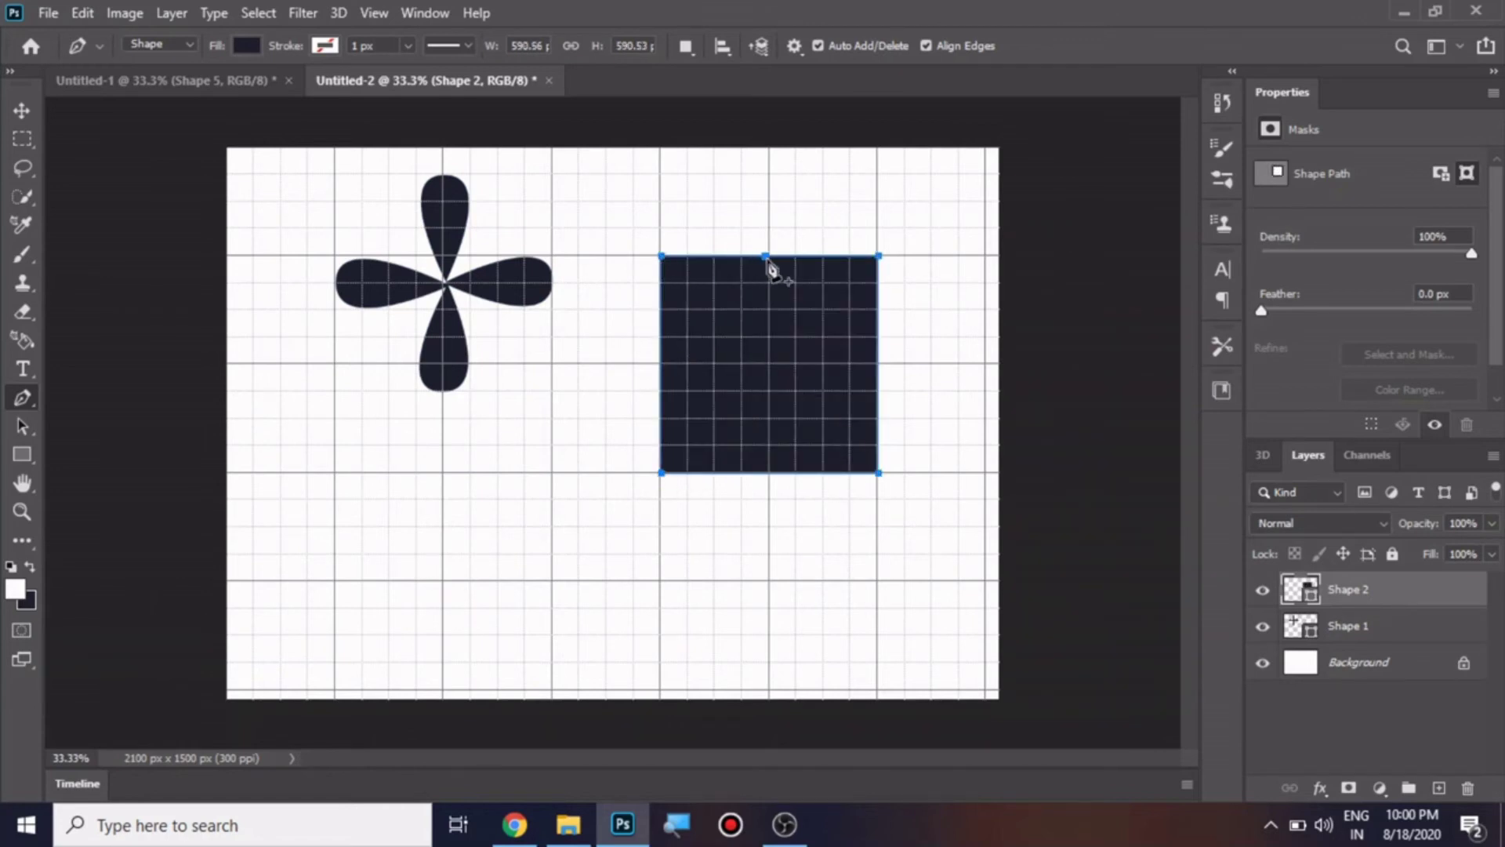
pyautogui.click(878, 363)
pyautogui.click(770, 473)
pyautogui.click(661, 364)
# Pull the second square's four midpoint anchors to its centre to form pointed diagonal petals, and move the shape up level with the first flower.
pyautogui.moveTo(769, 258); pyautogui.dragTo(767, 365)
pyautogui.moveTo(768, 365); pyautogui.dragTo(768, 364)
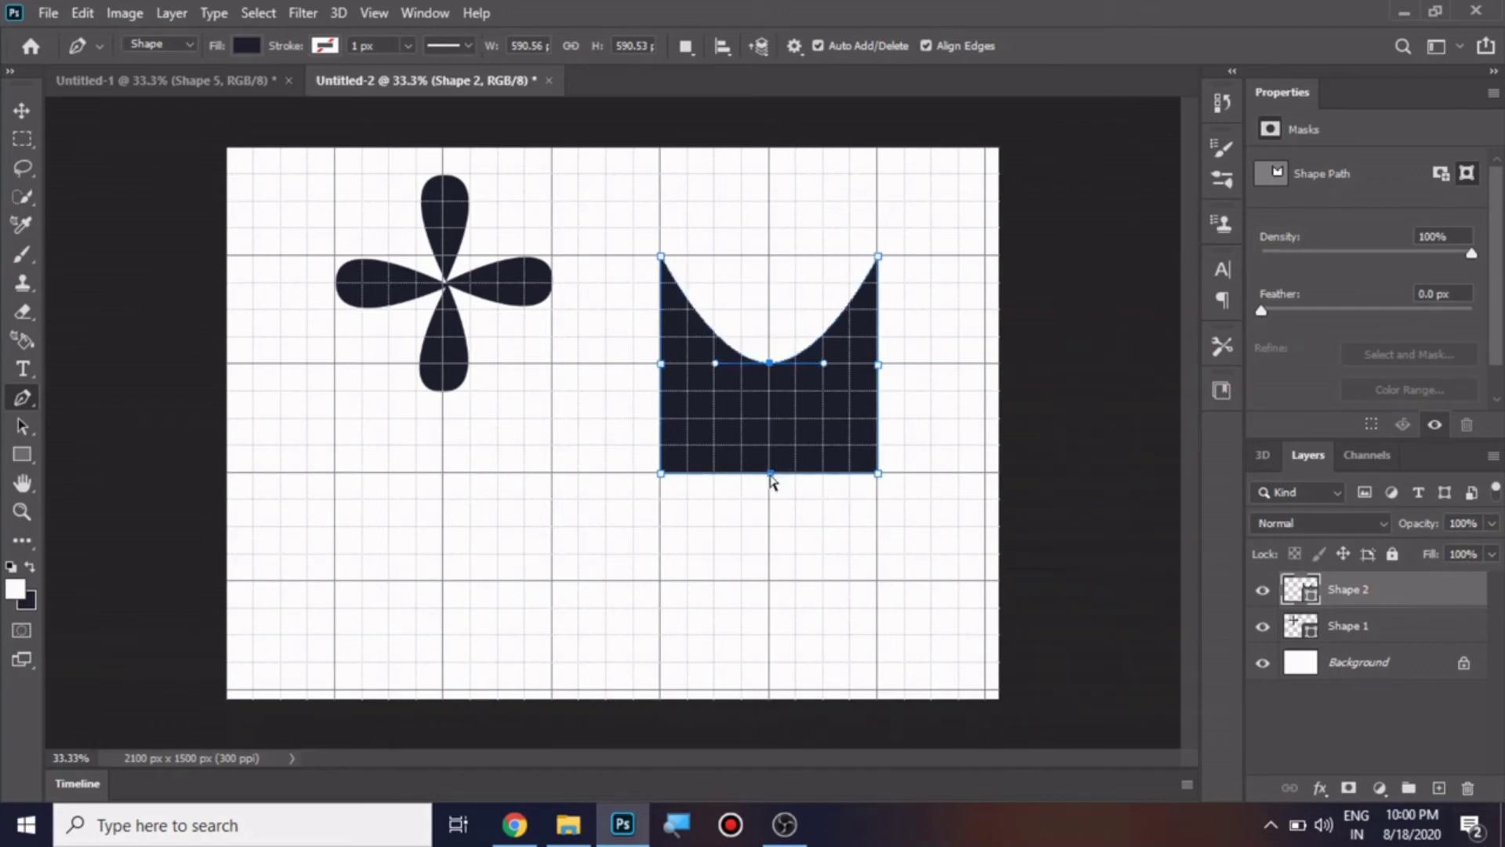
pyautogui.moveTo(771, 466); pyautogui.dragTo(772, 372)
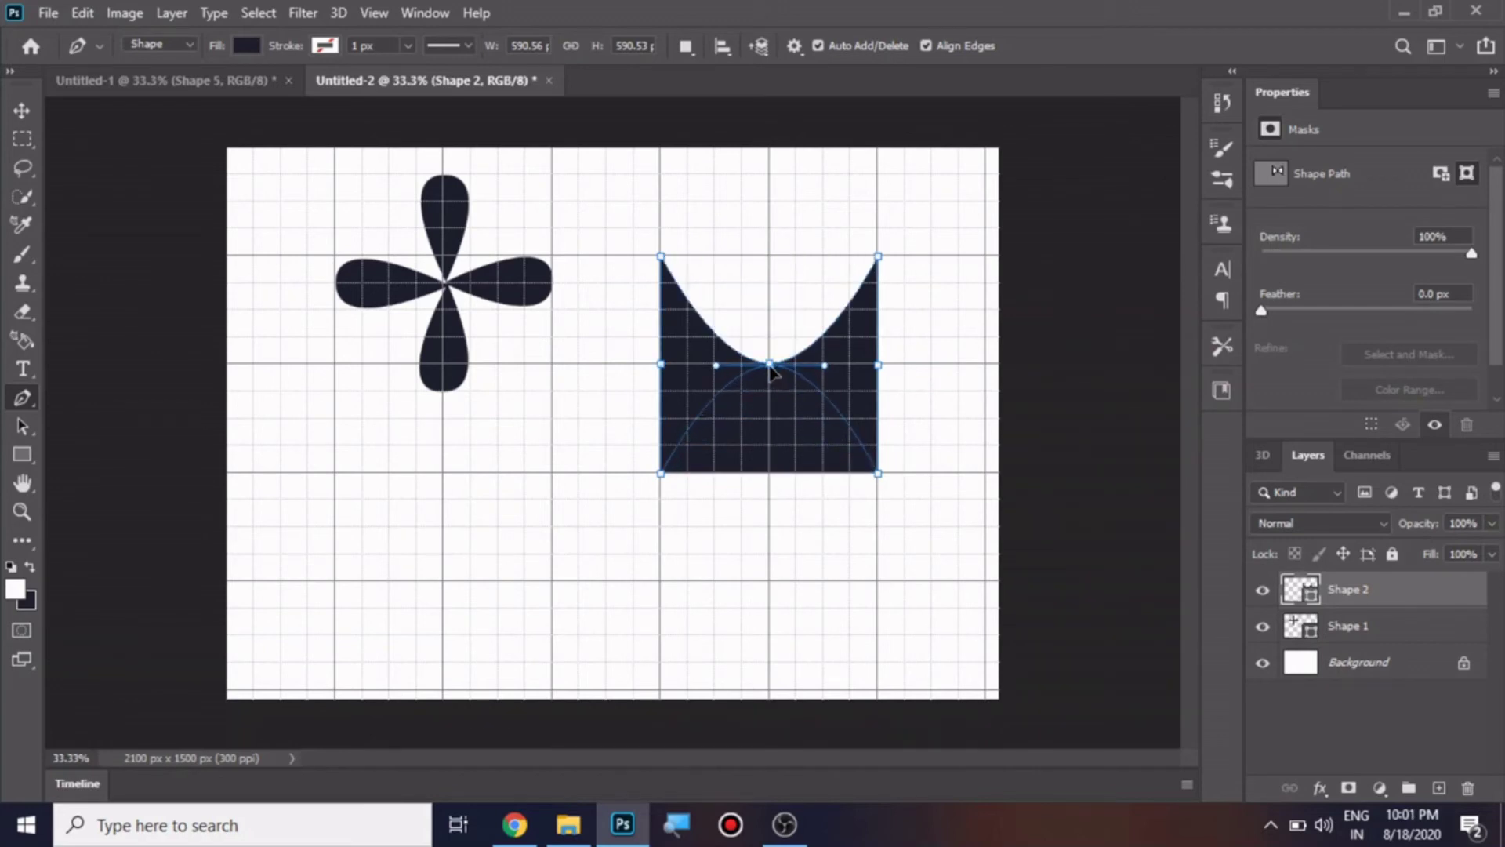
pyautogui.click(878, 367)
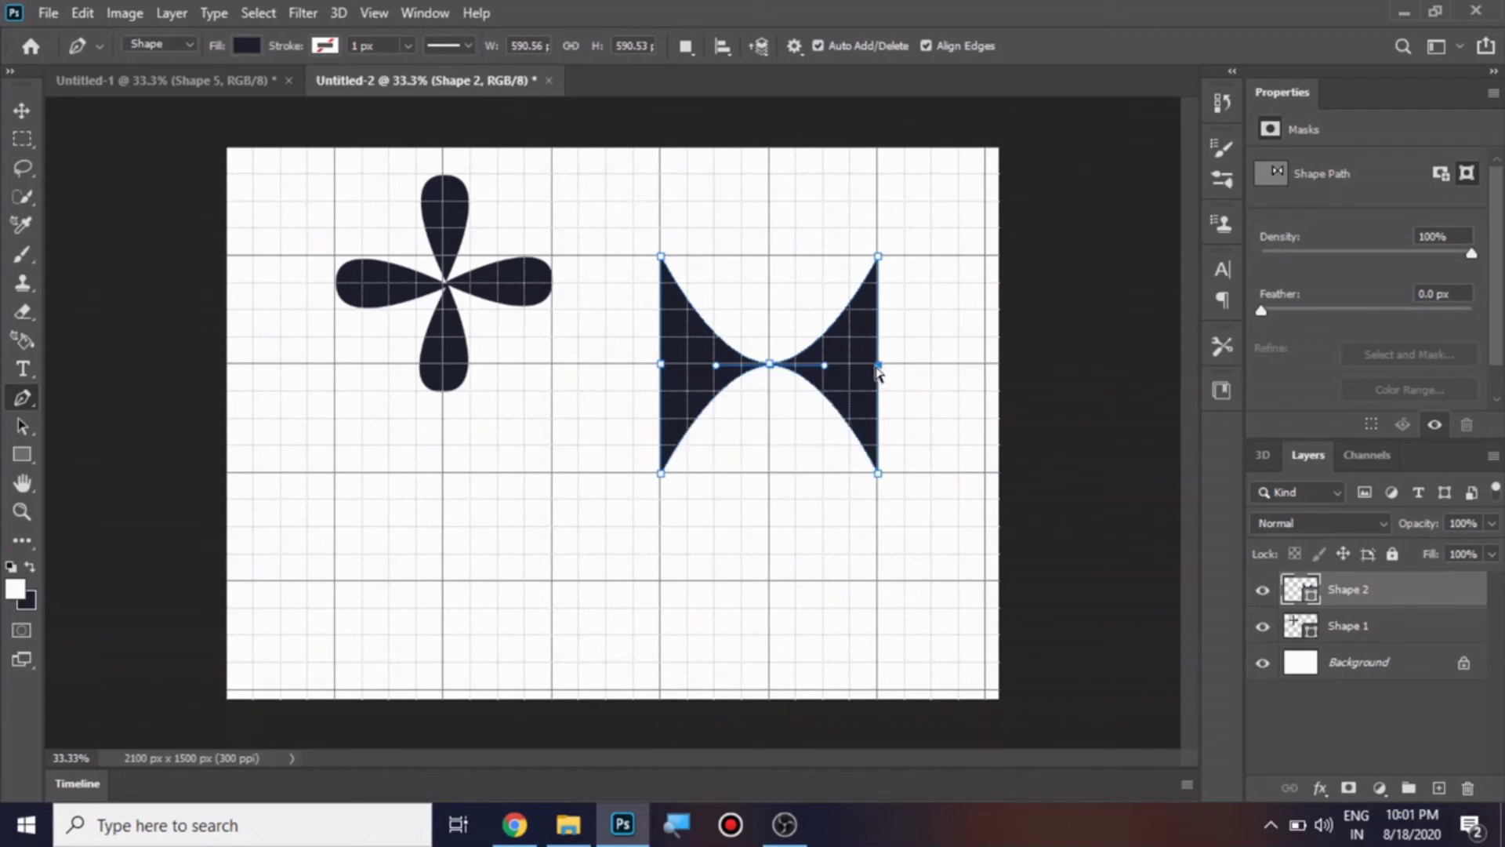
pyautogui.moveTo(879, 372); pyautogui.dragTo(769, 370)
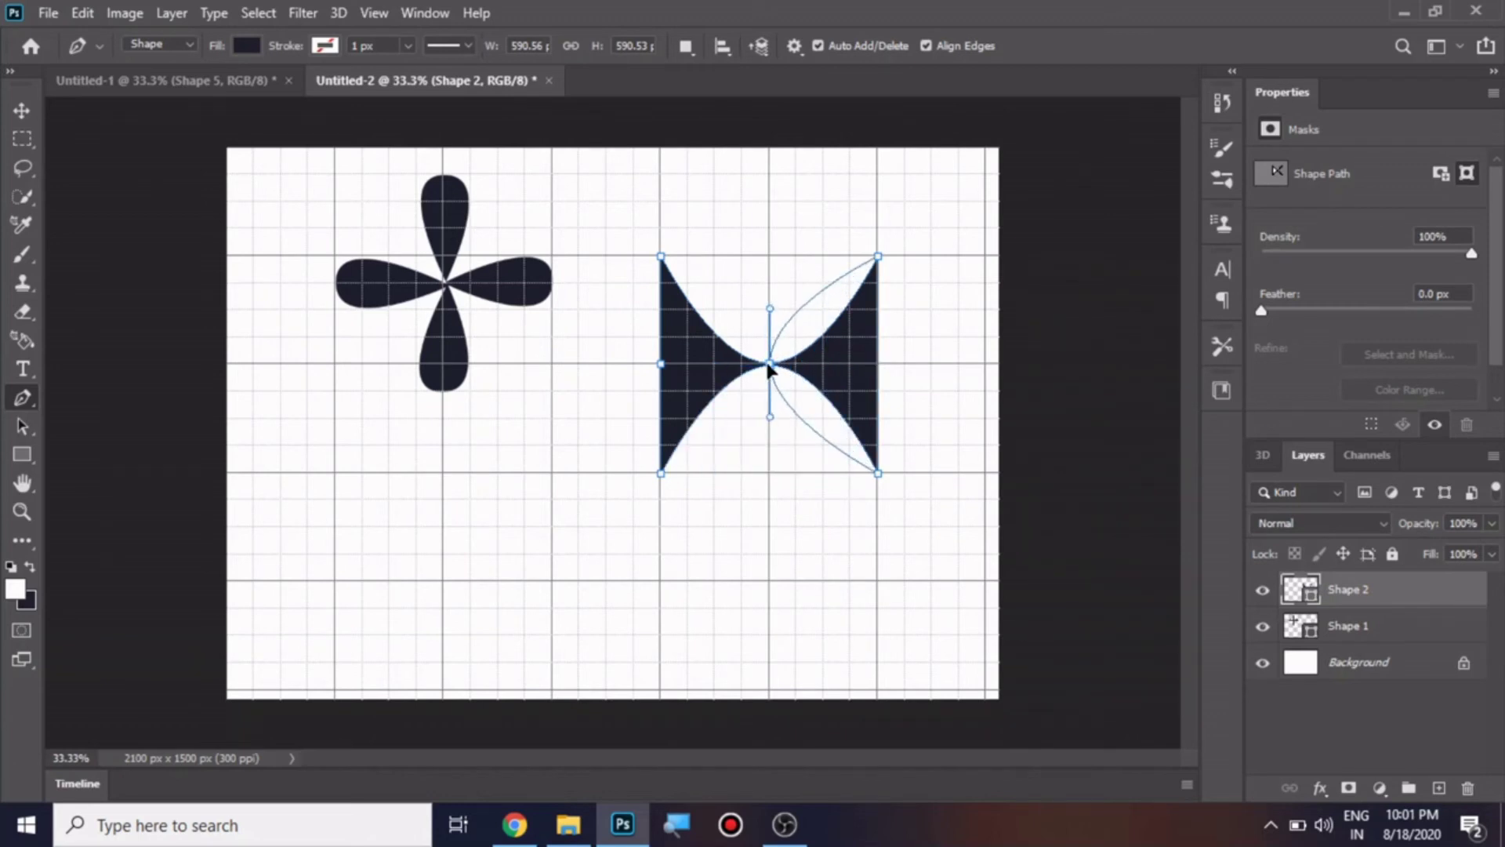
pyautogui.click(663, 367)
pyautogui.moveTo(663, 366); pyautogui.dragTo(773, 370)
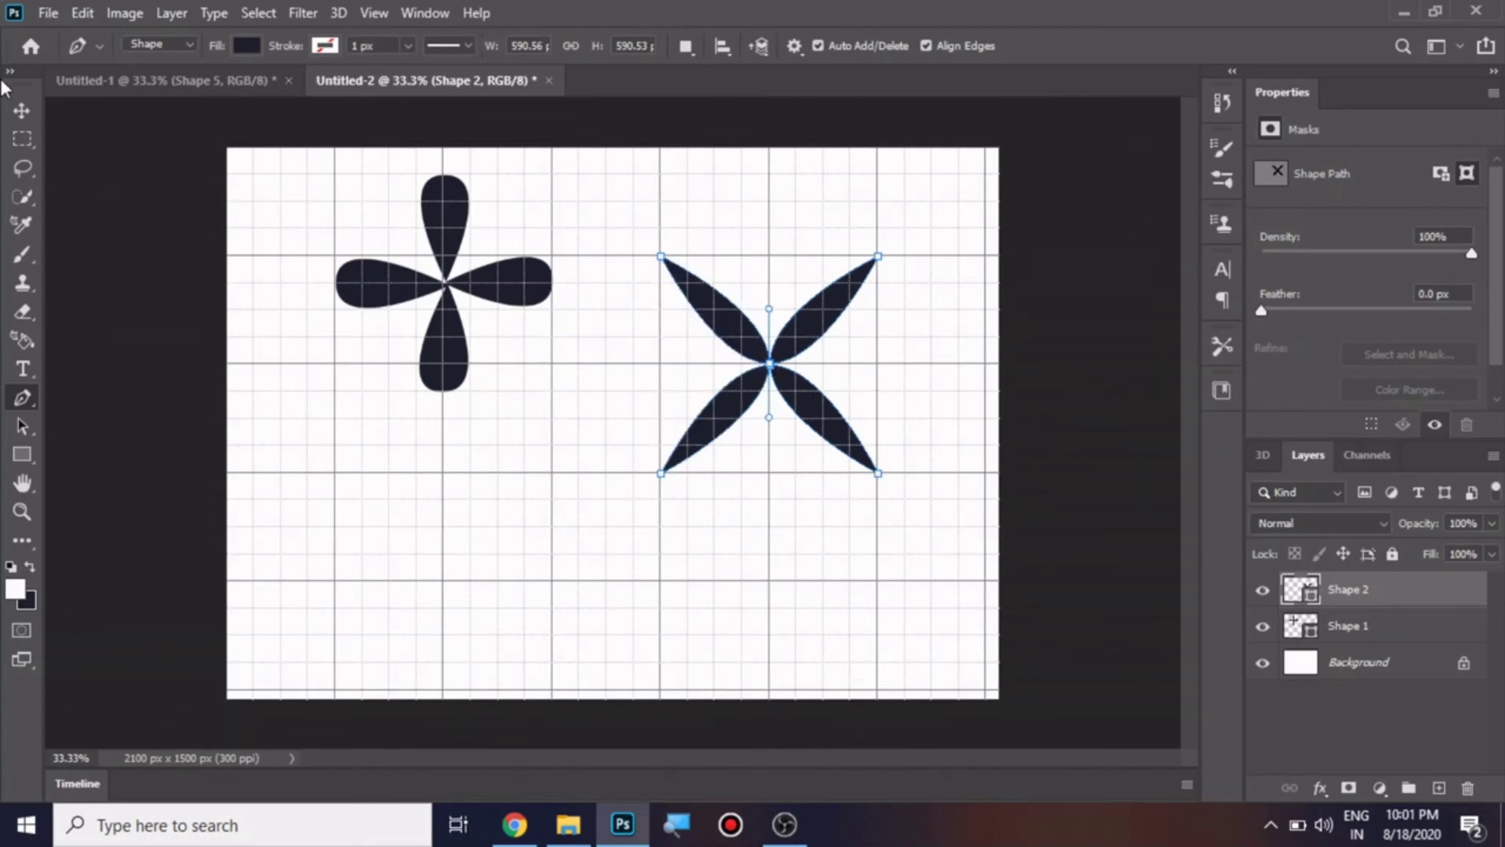
pyautogui.click(21, 110)
pyautogui.moveTo(769, 363); pyautogui.dragTo(769, 285)
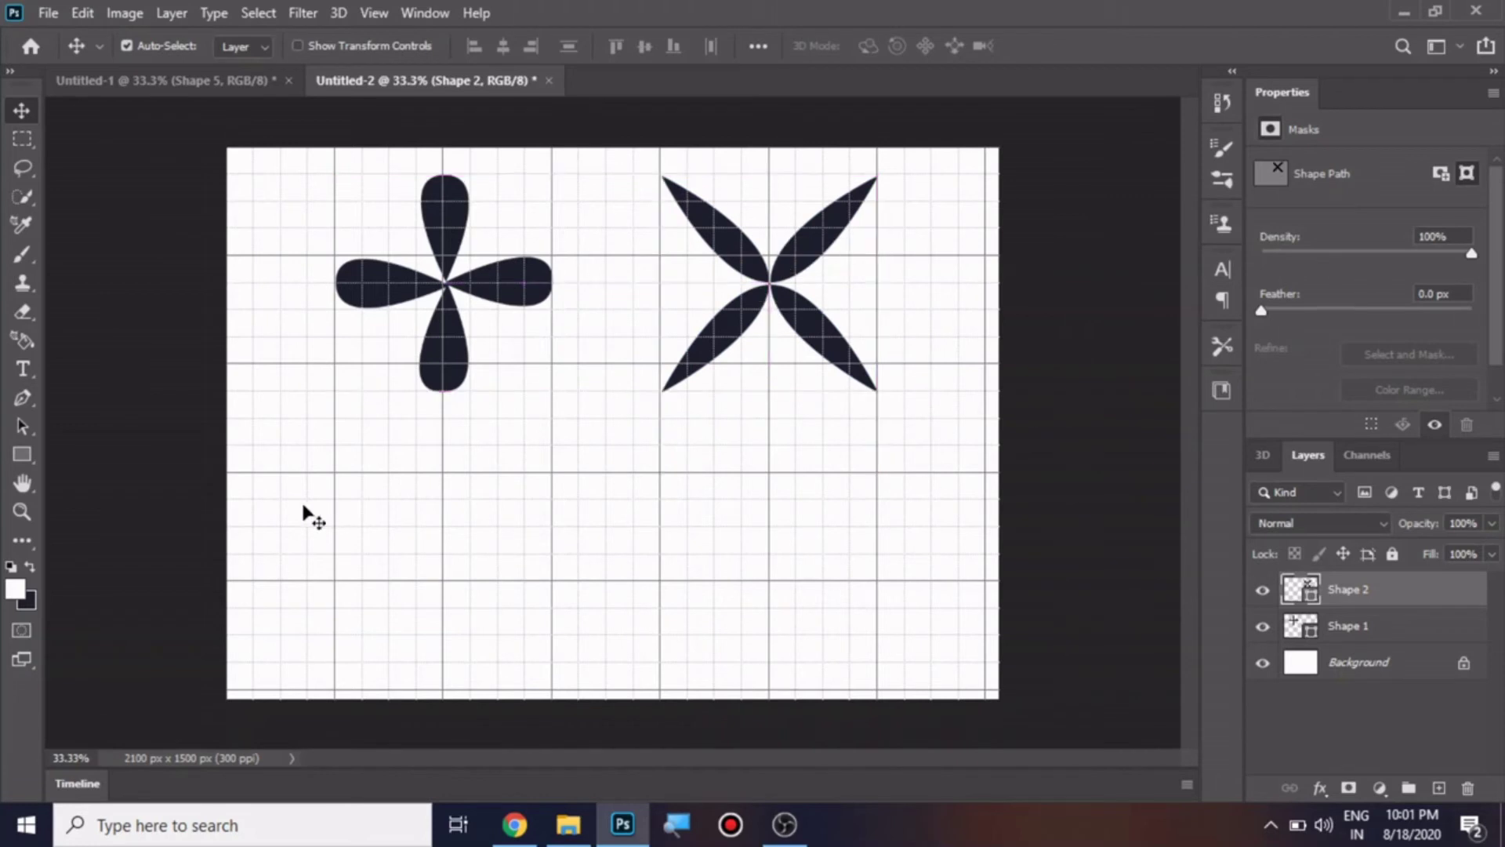
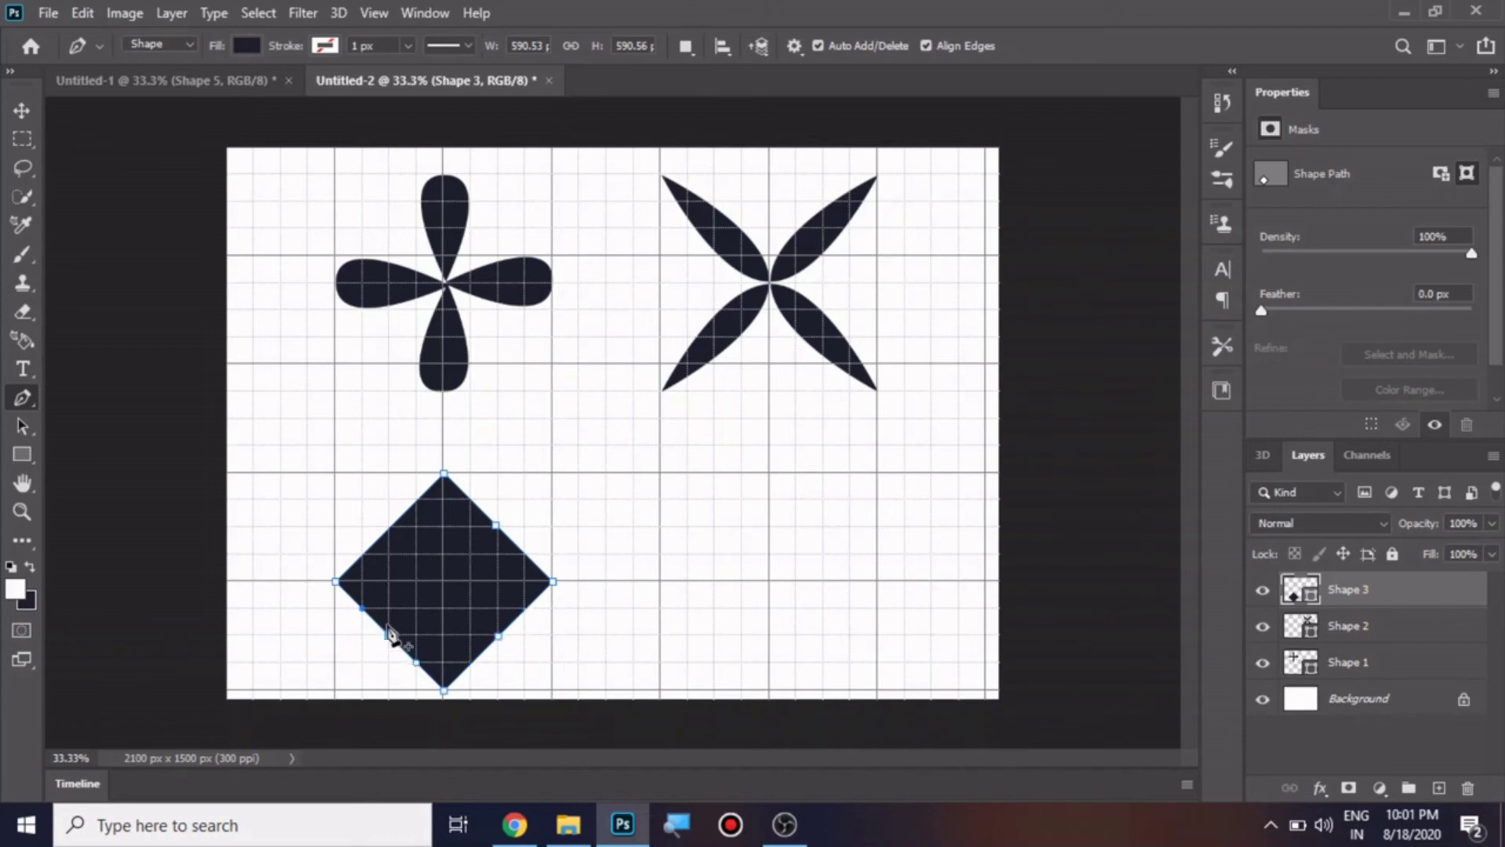
# Add a midpoint anchor on the diamond's upper-left edge and pull its top corner anchor down to the centre.
pyautogui.click(389, 529)
pyautogui.keyDown('ctrl'); pyautogui.click(444, 474); pyautogui.keyUp('ctrl')
pyautogui.moveTo(449, 520); pyautogui.dragTo(444, 581)
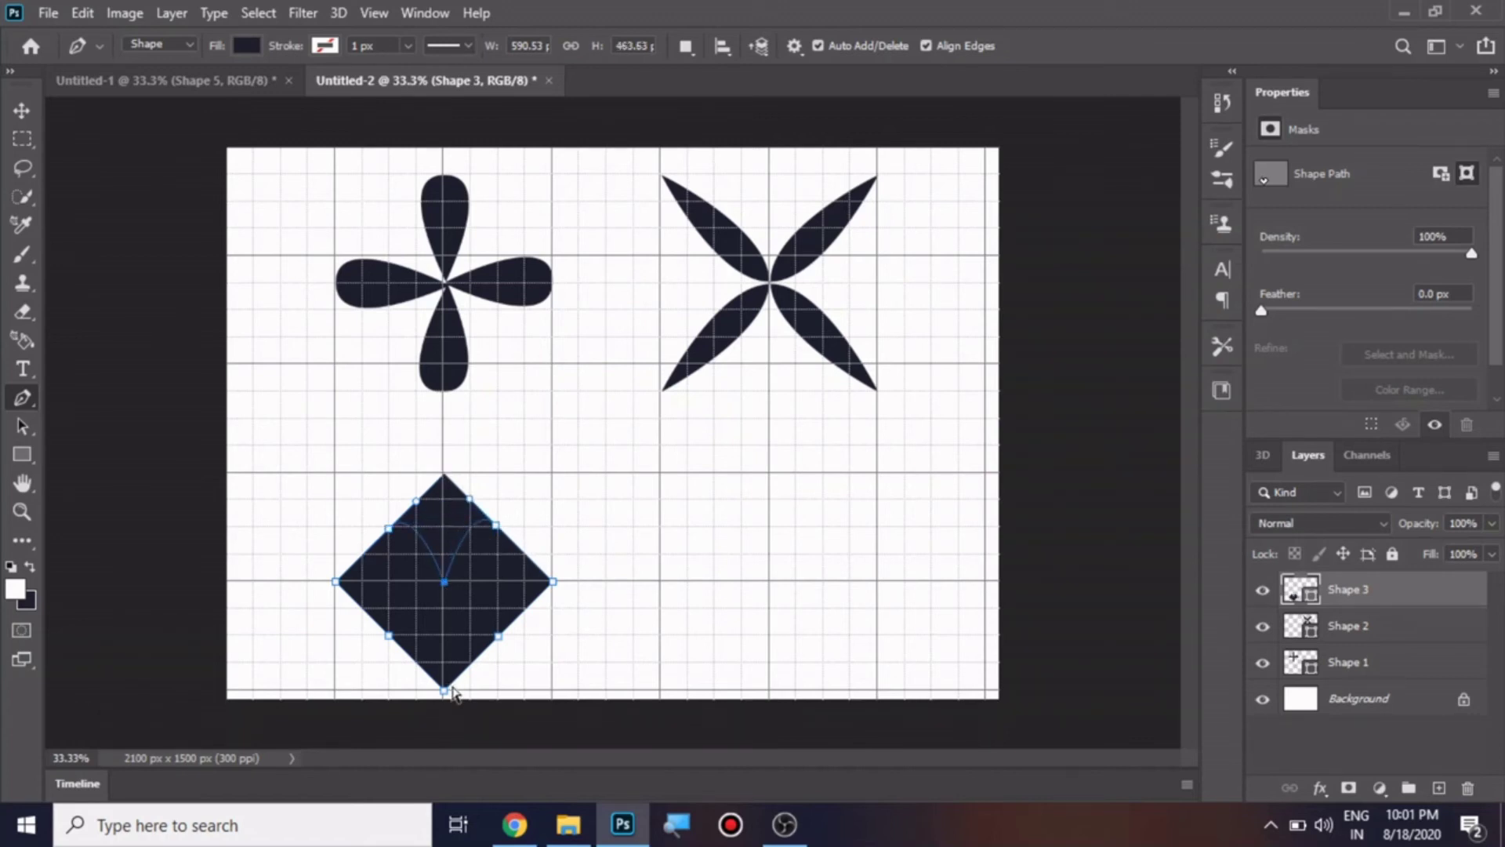
pyautogui.click(445, 645)
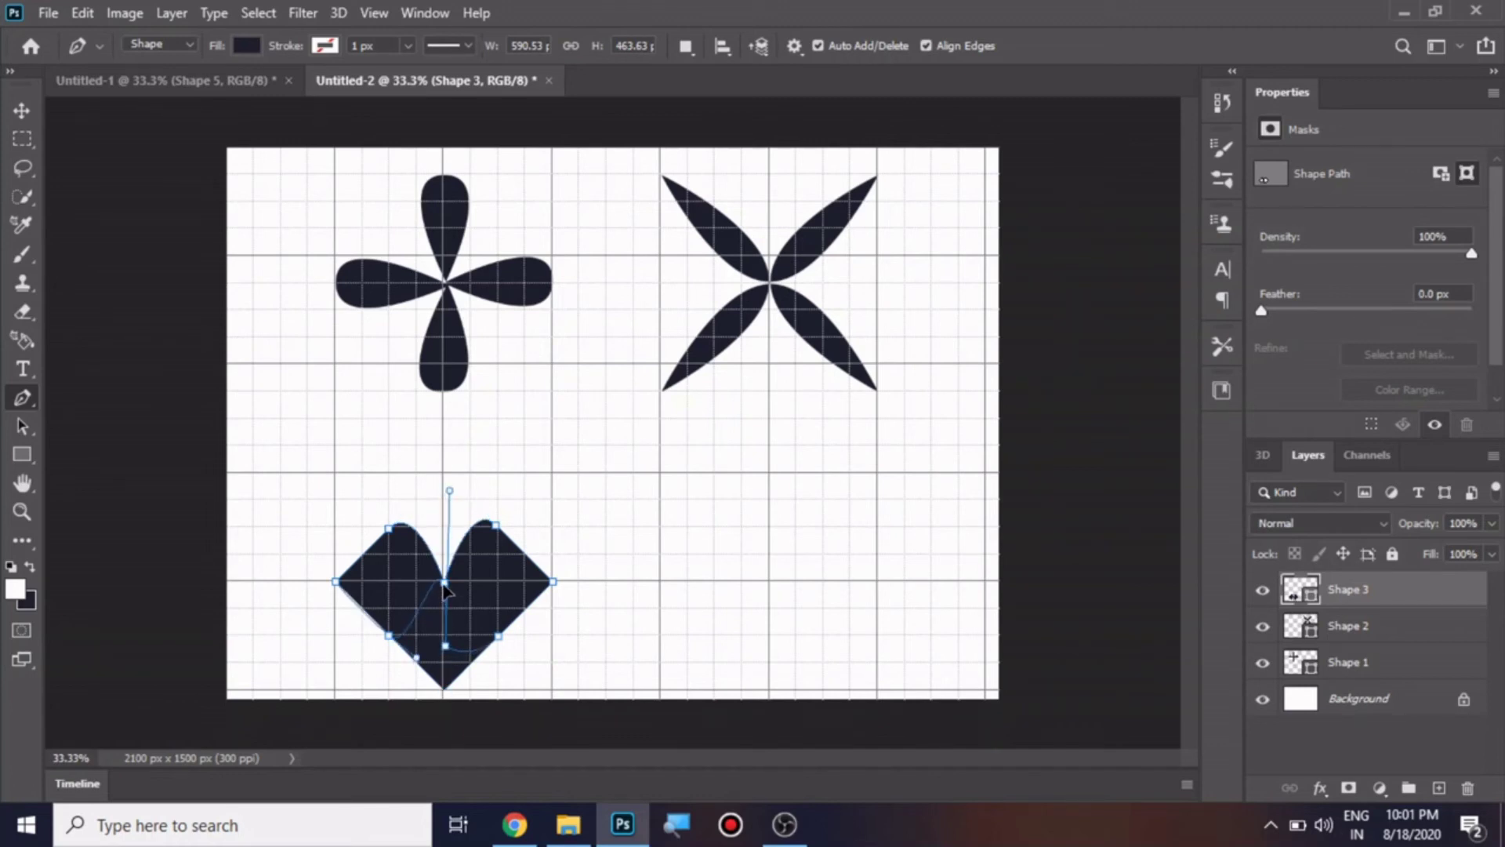
pyautogui.click(499, 636)
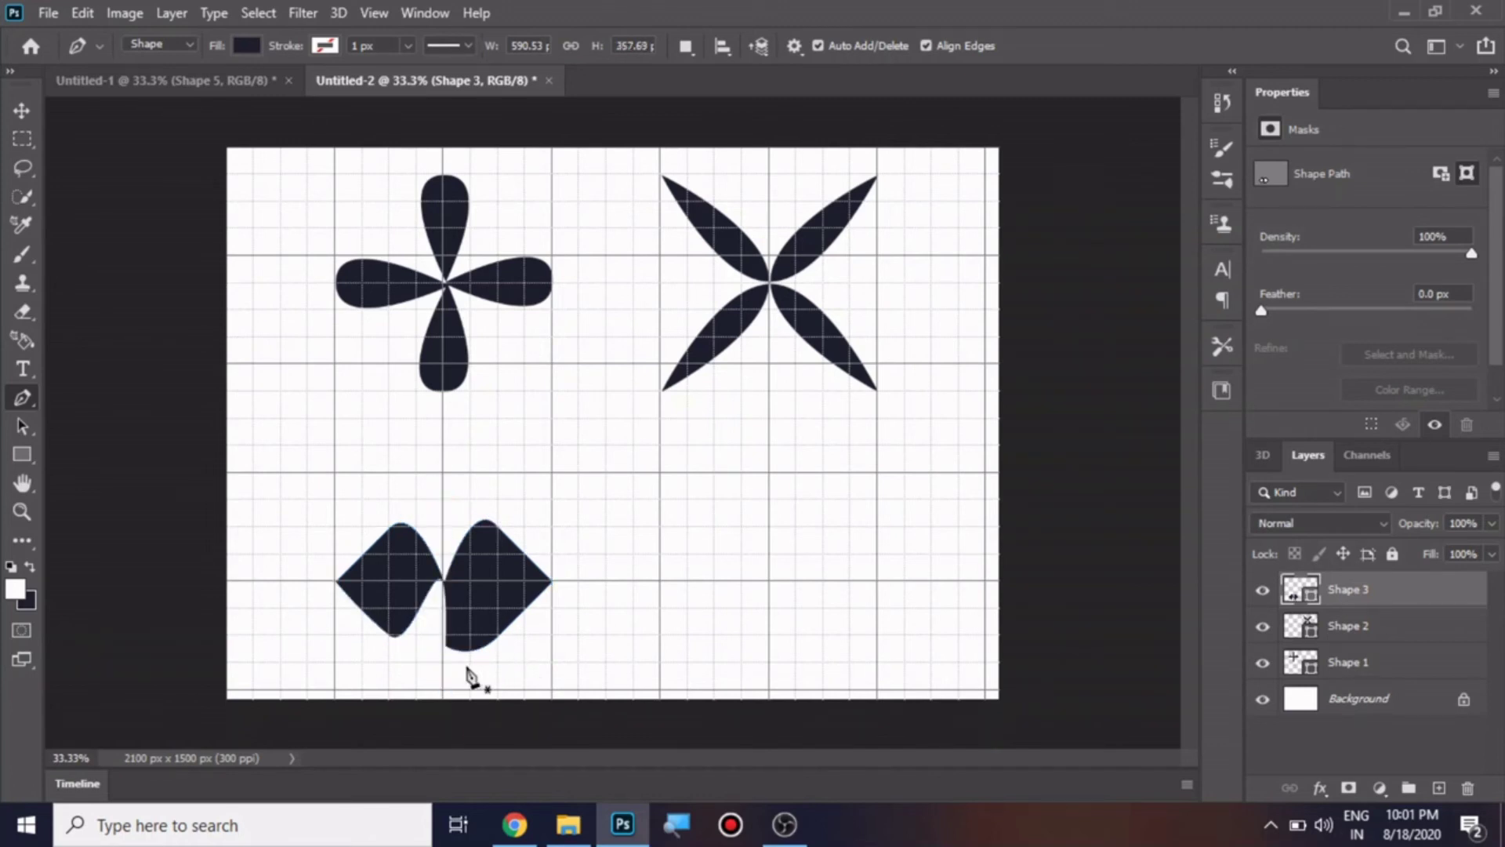
pyautogui.hotkey('ctrl', 'z')
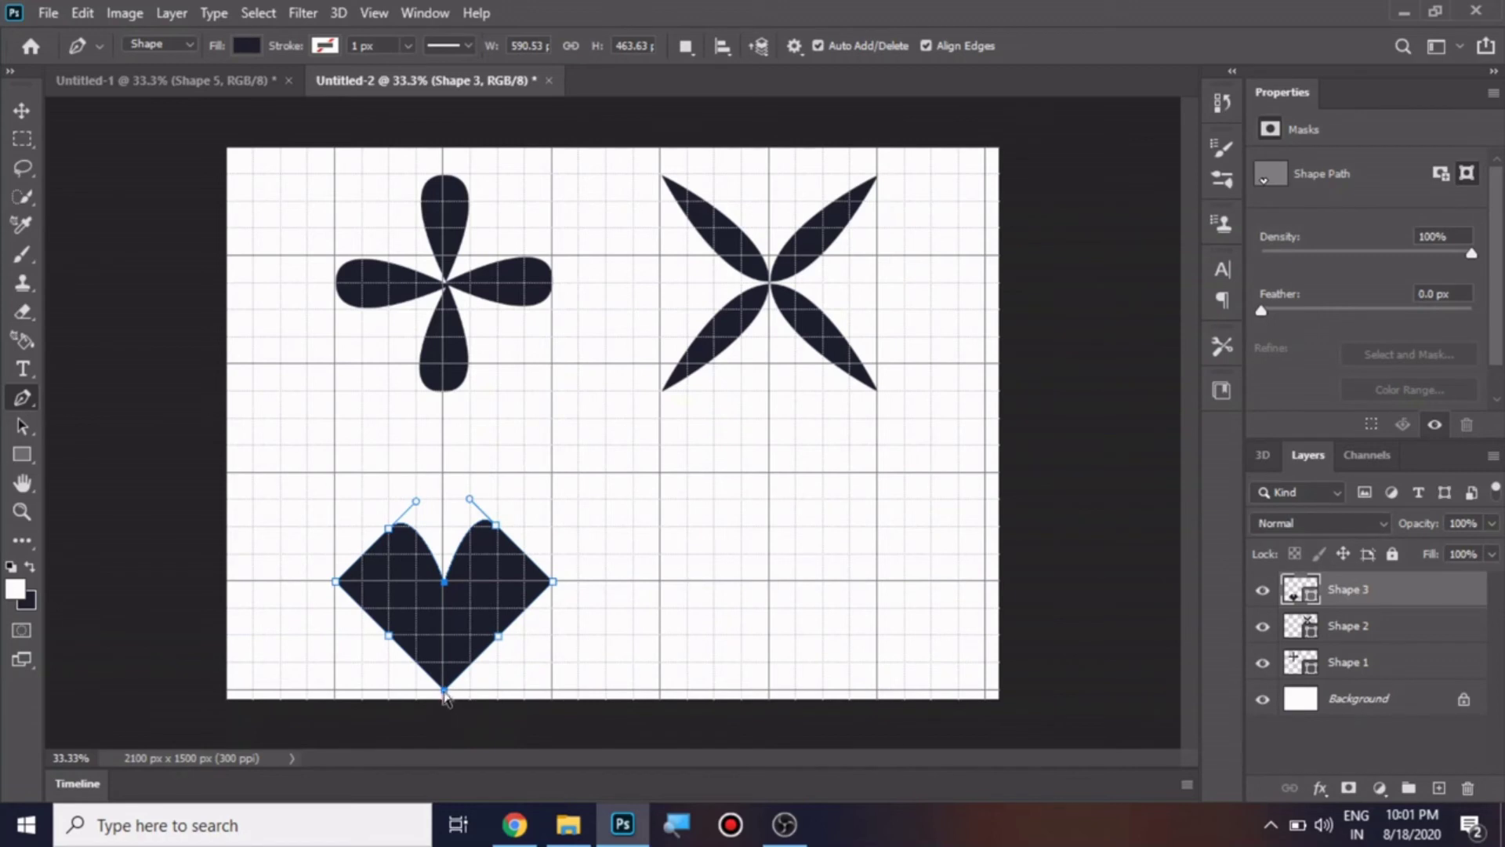
# Pull the diamond's bottom, right and left corner anchors to its centre to form a flower with four rounded diagonal petals.
pyautogui.keyDown('ctrl'); pyautogui.click(443, 689); pyautogui.keyUp('ctrl')
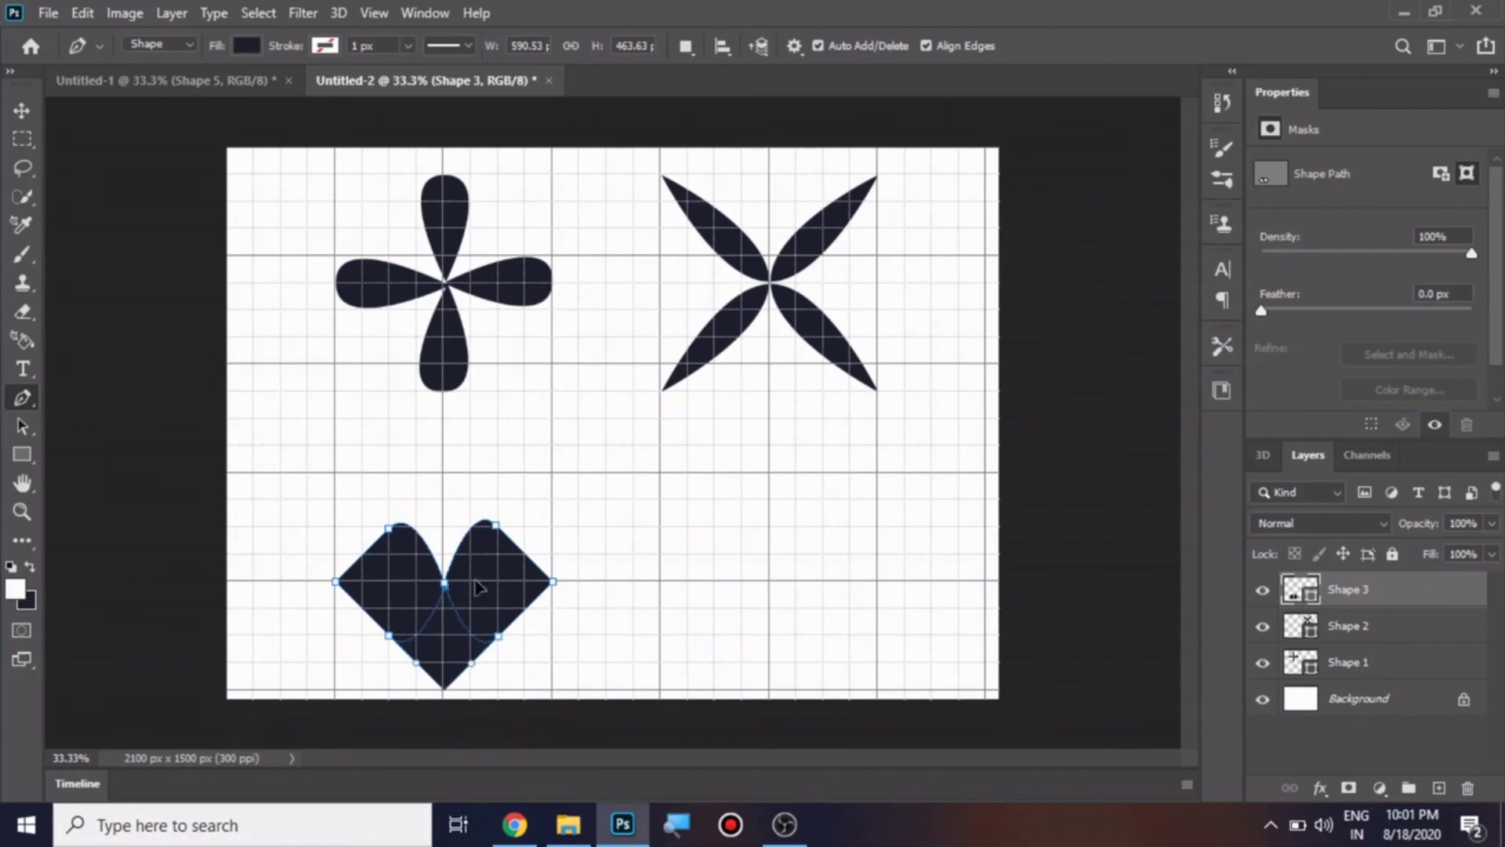
pyautogui.press('Delete')
pyautogui.click(553, 584)
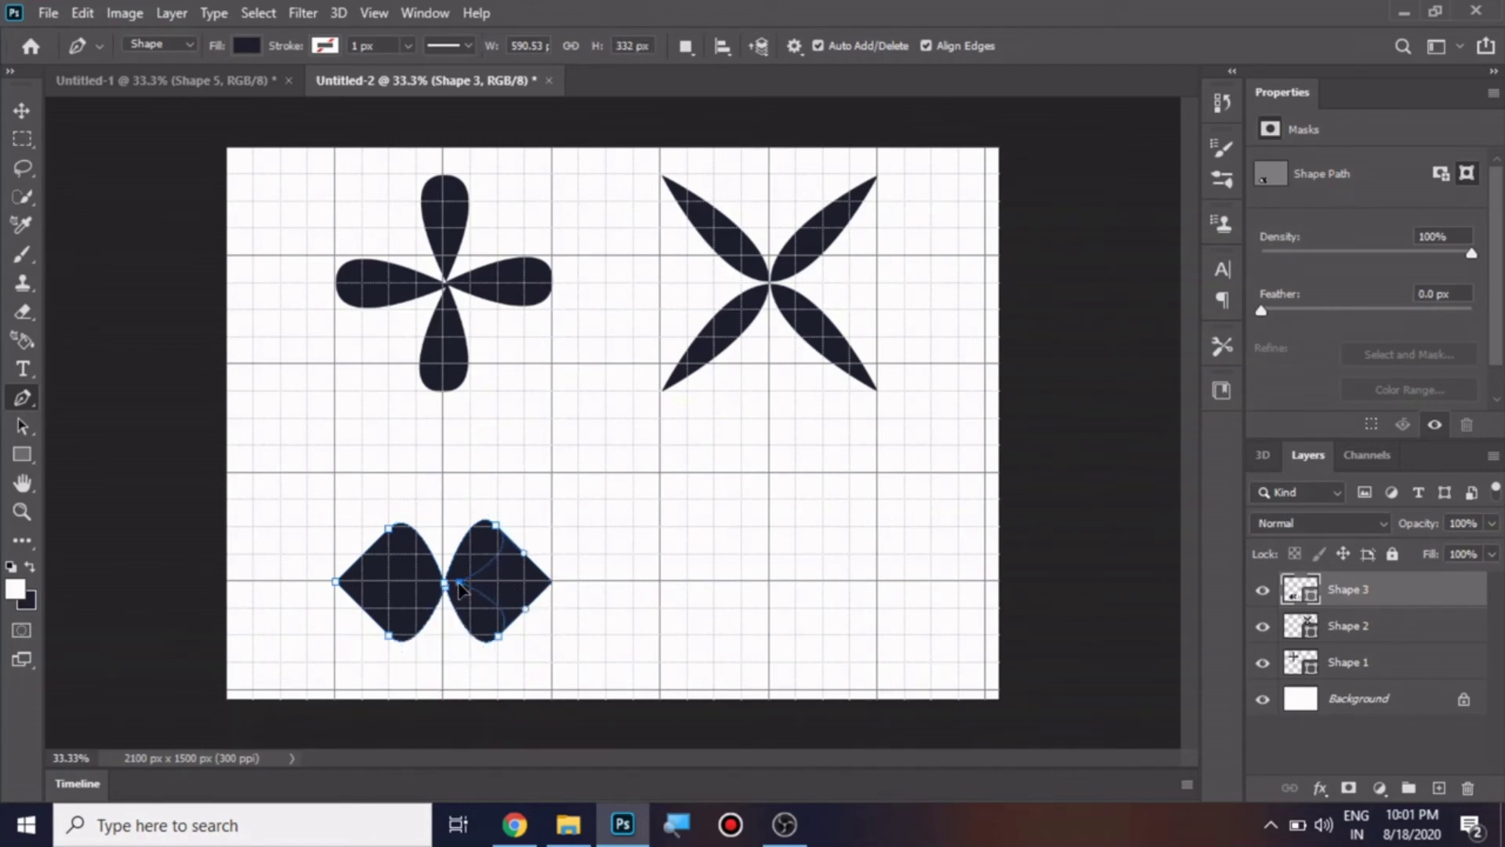
pyautogui.keyDown('ctrl'); pyautogui.click(335, 583); pyautogui.keyUp('ctrl')
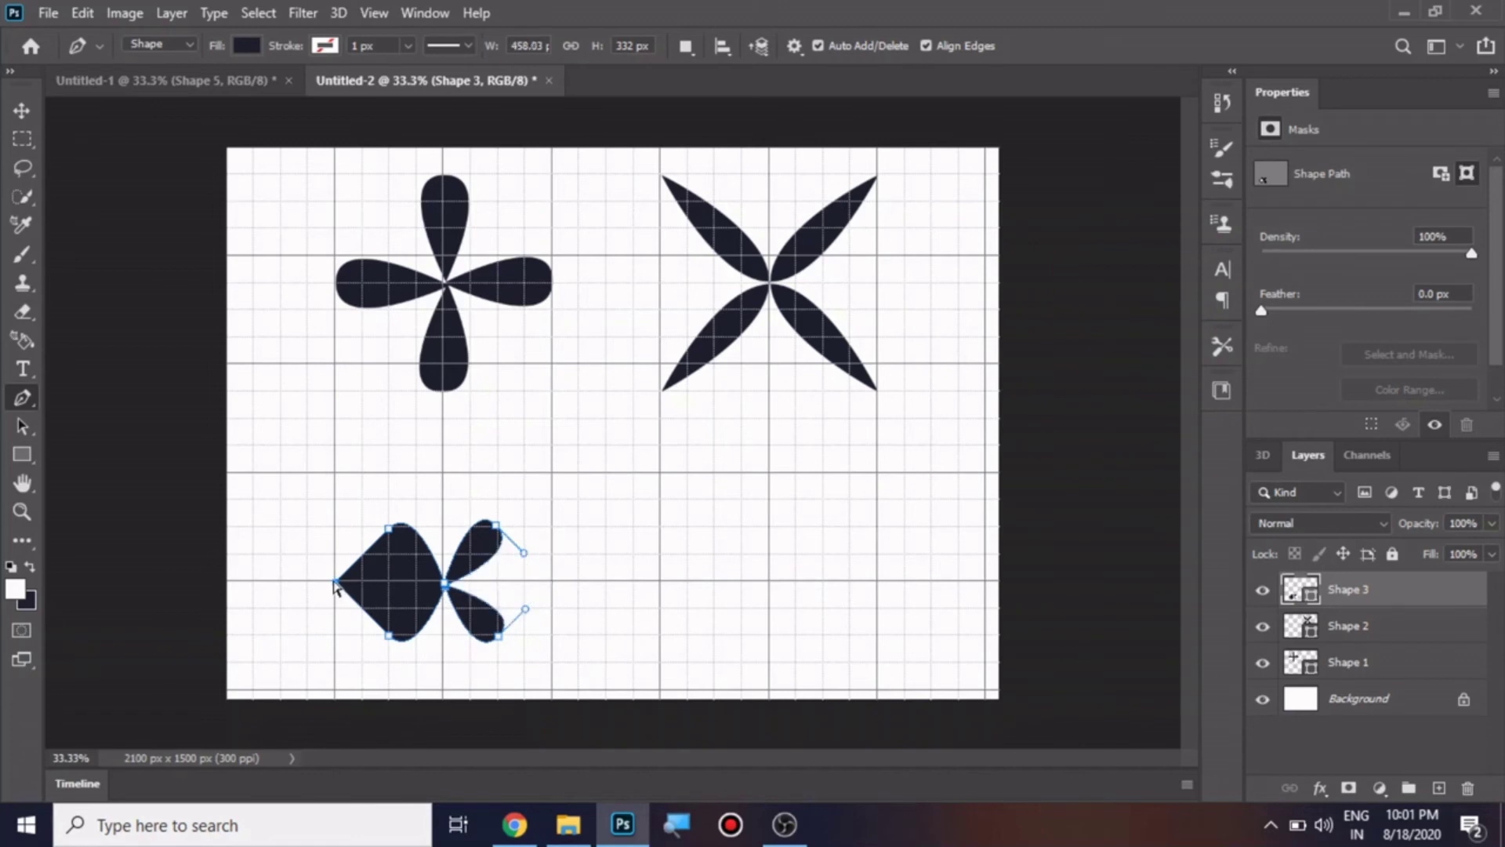
pyautogui.moveTo(335, 584); pyautogui.dragTo(448, 588)
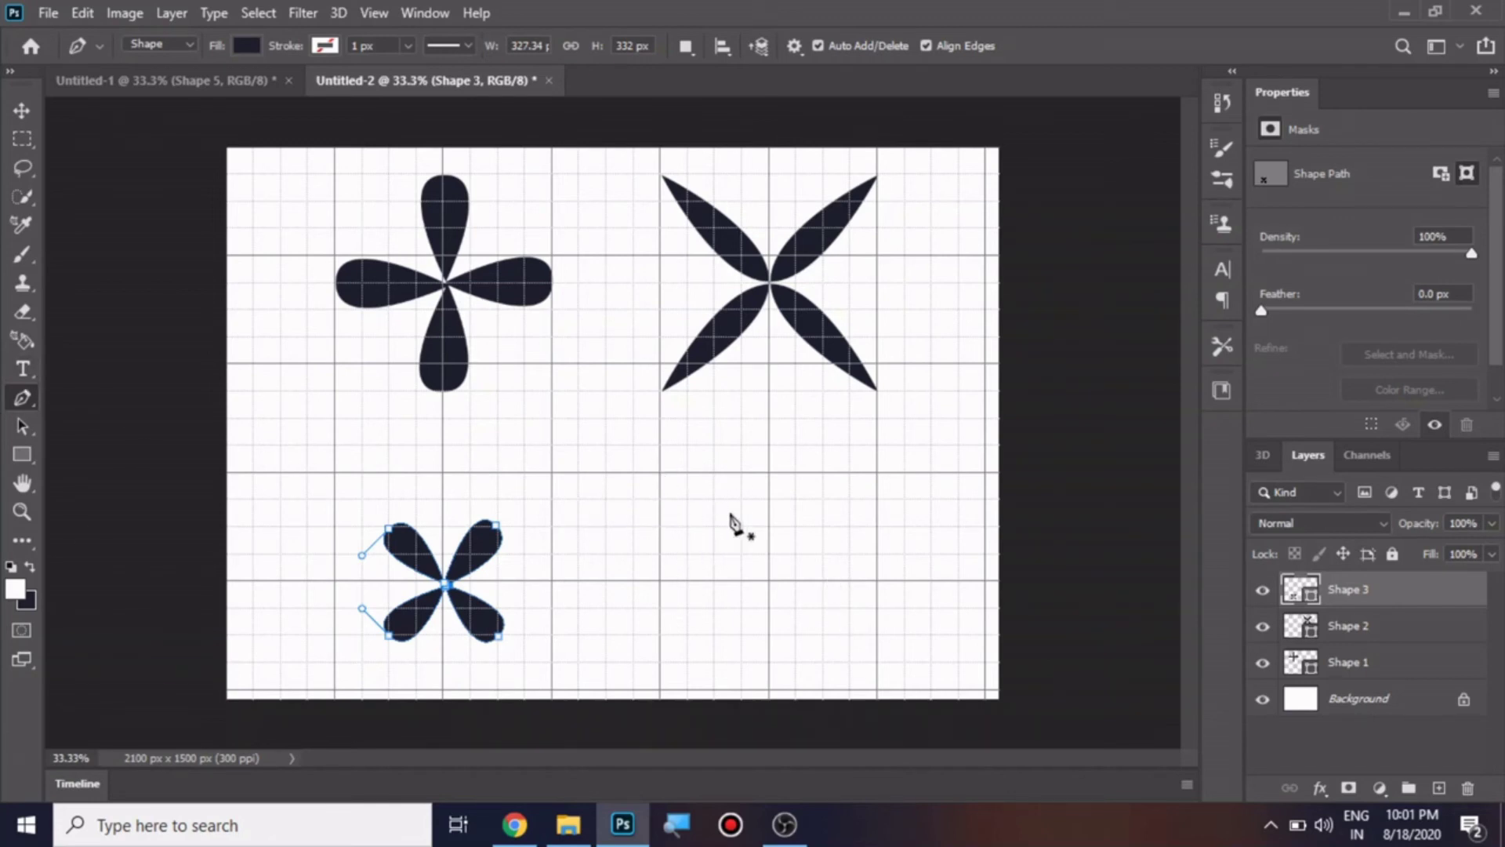
# Draw a second closed diamond about 591 px wide and high with the Pen tool, below the flower with pointed diagonal petals.
pyautogui.click(769, 473)
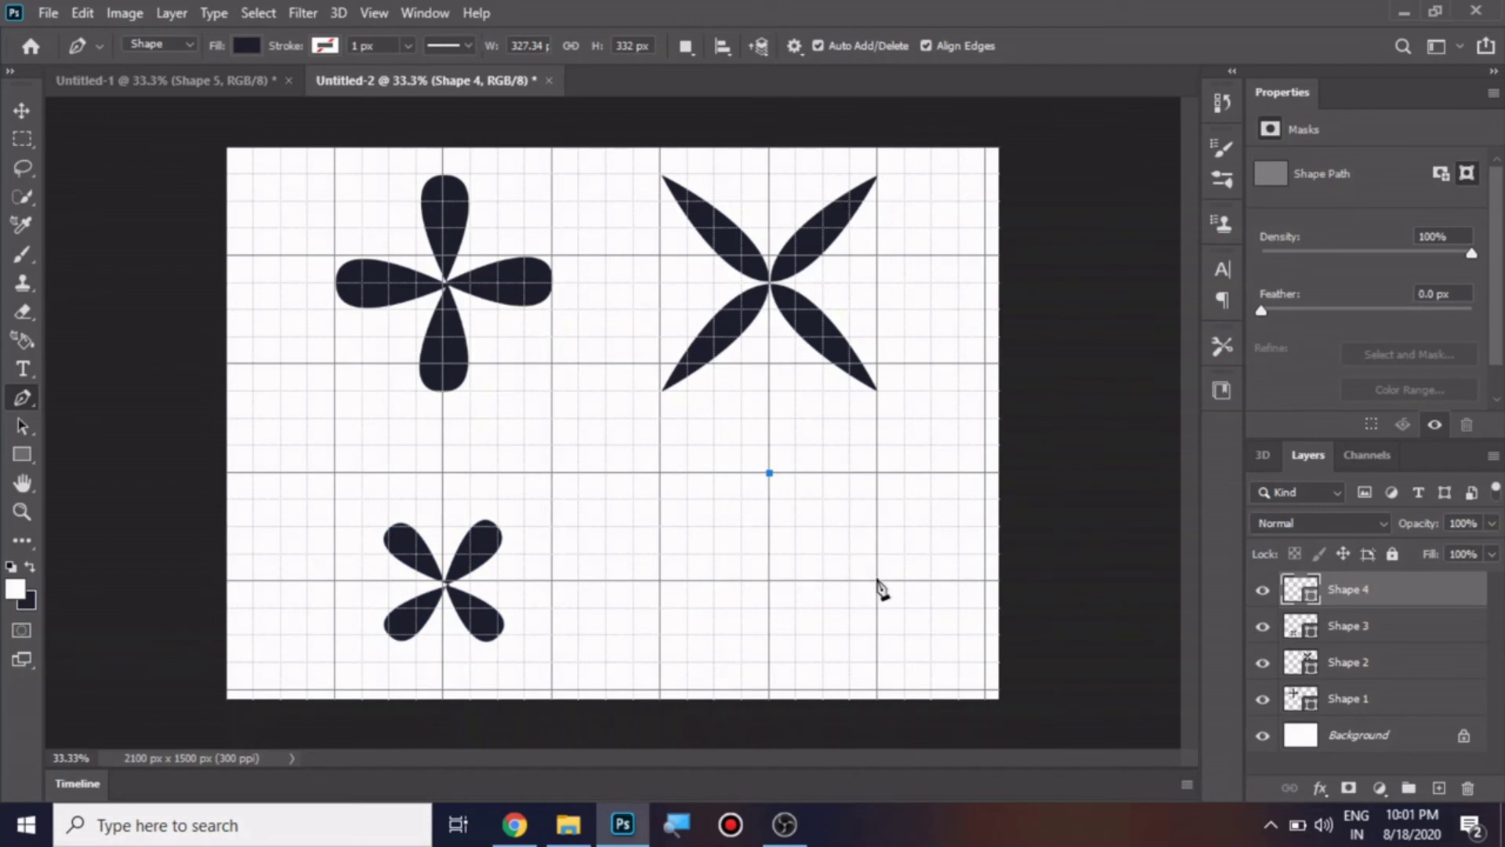
pyautogui.click(877, 581)
pyautogui.click(769, 690)
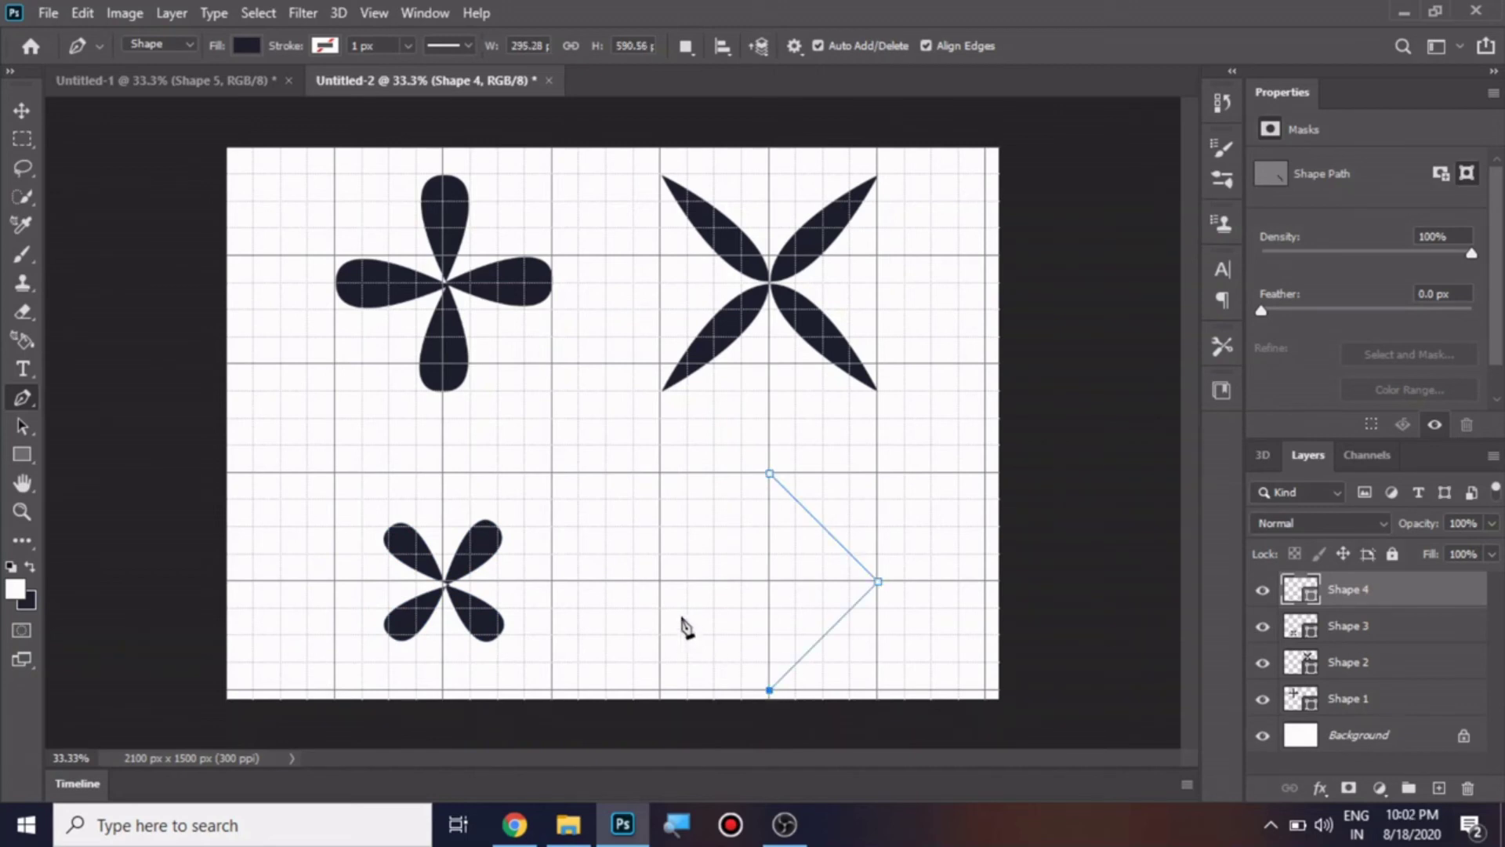
pyautogui.click(662, 581)
pyautogui.click(769, 473)
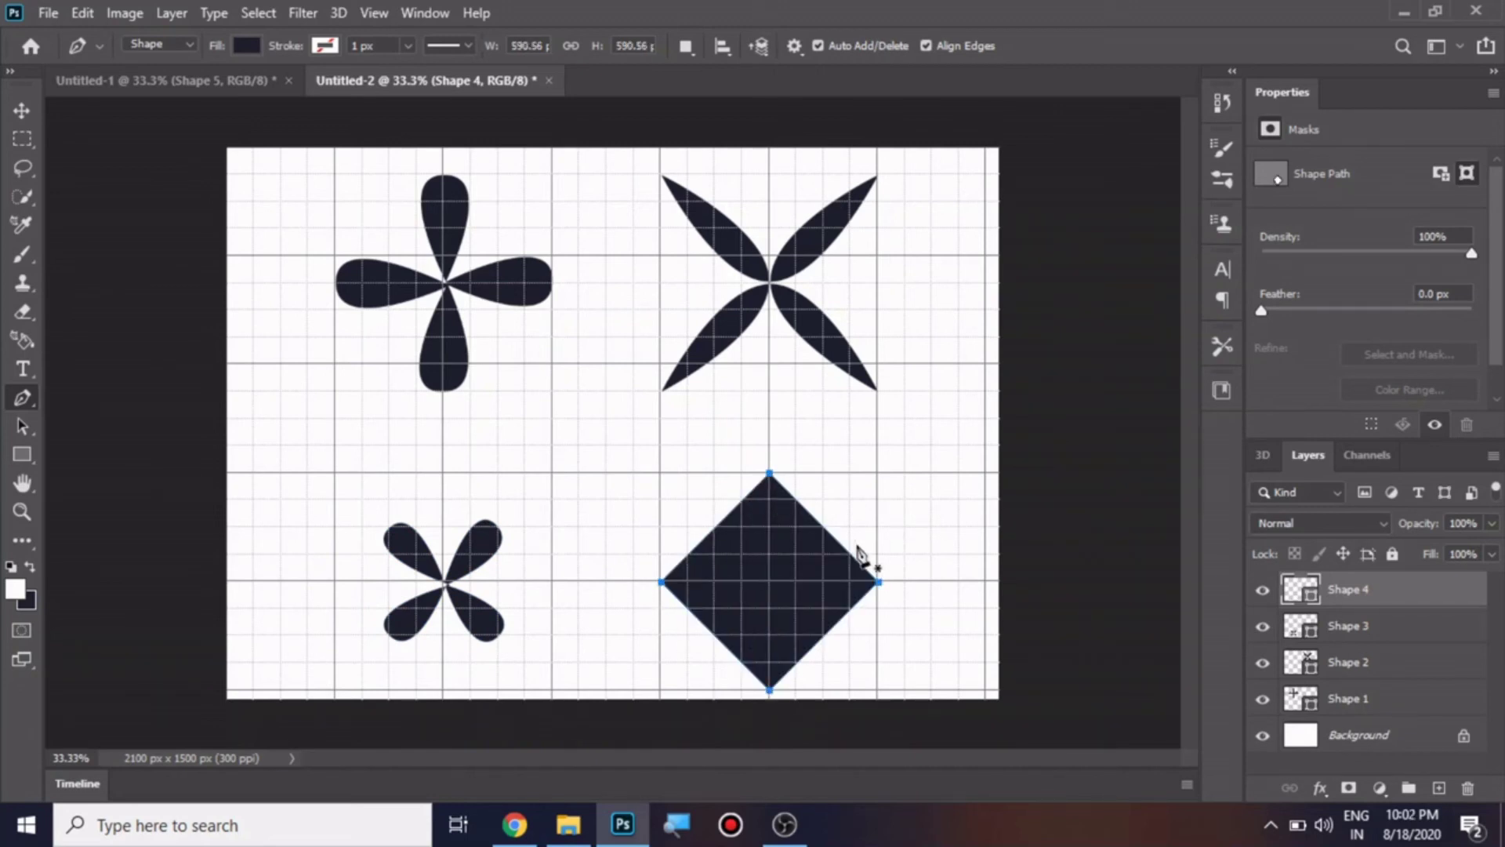
# Add an anchor point at the midpoint of each of the second diamond's four edges.
pyautogui.click(822, 527)
pyautogui.click(852, 607)
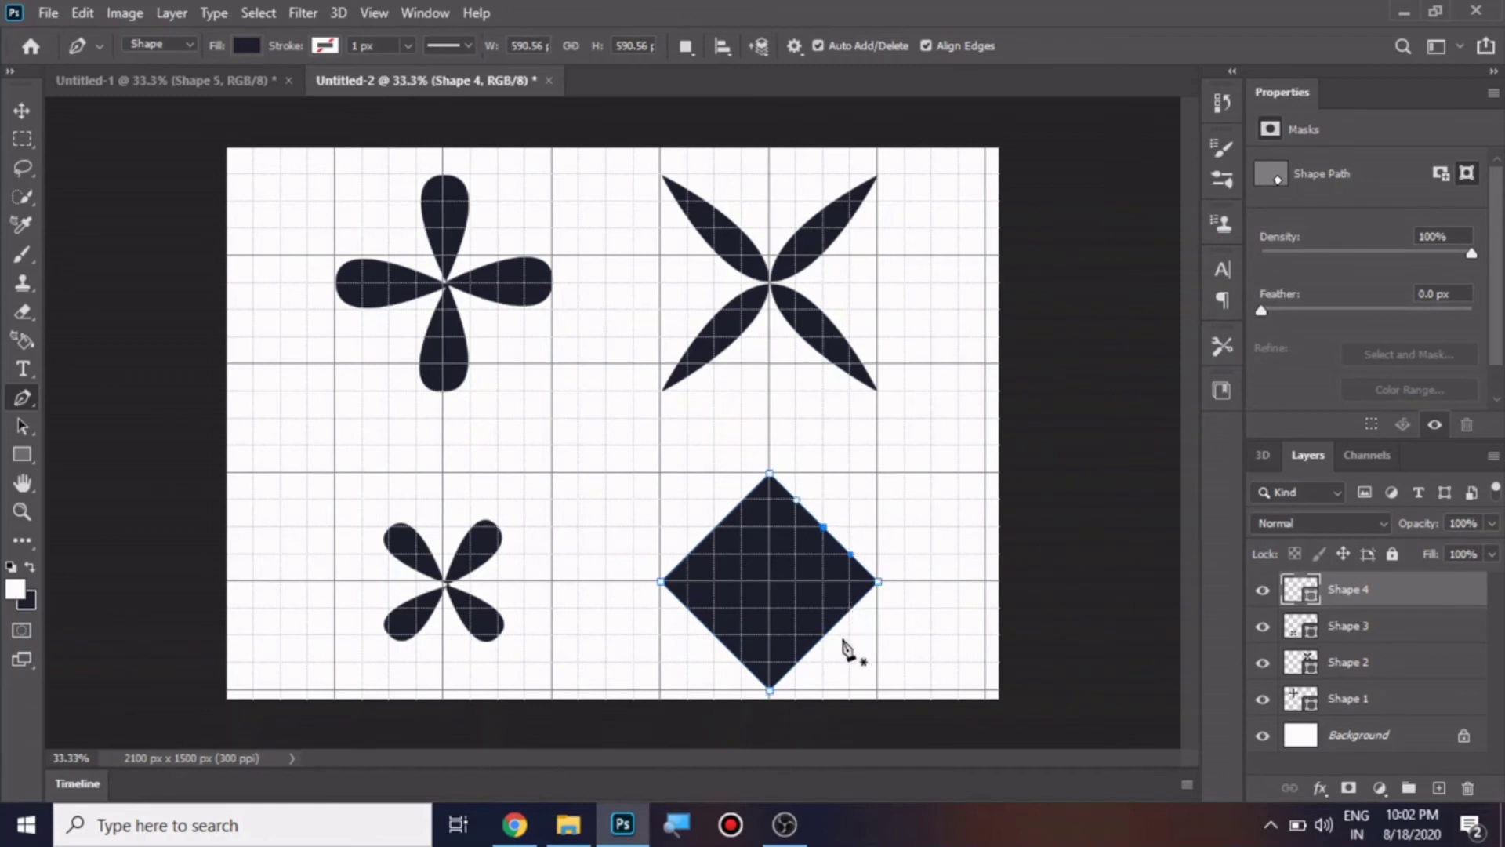
pyautogui.click(824, 634)
pyautogui.click(797, 660)
pyautogui.click(718, 637)
pyautogui.click(742, 502)
pyautogui.click(713, 528)
pyautogui.click(687, 555)
# Pull the second diamond's midpoint anchors to its centre to form pointed vertical and horizontal petals.
pyautogui.keyDown('ctrl'); pyautogui.click(819, 529); pyautogui.keyUp('ctrl')
pyautogui.moveTo(824, 531); pyautogui.dragTo(777, 588)
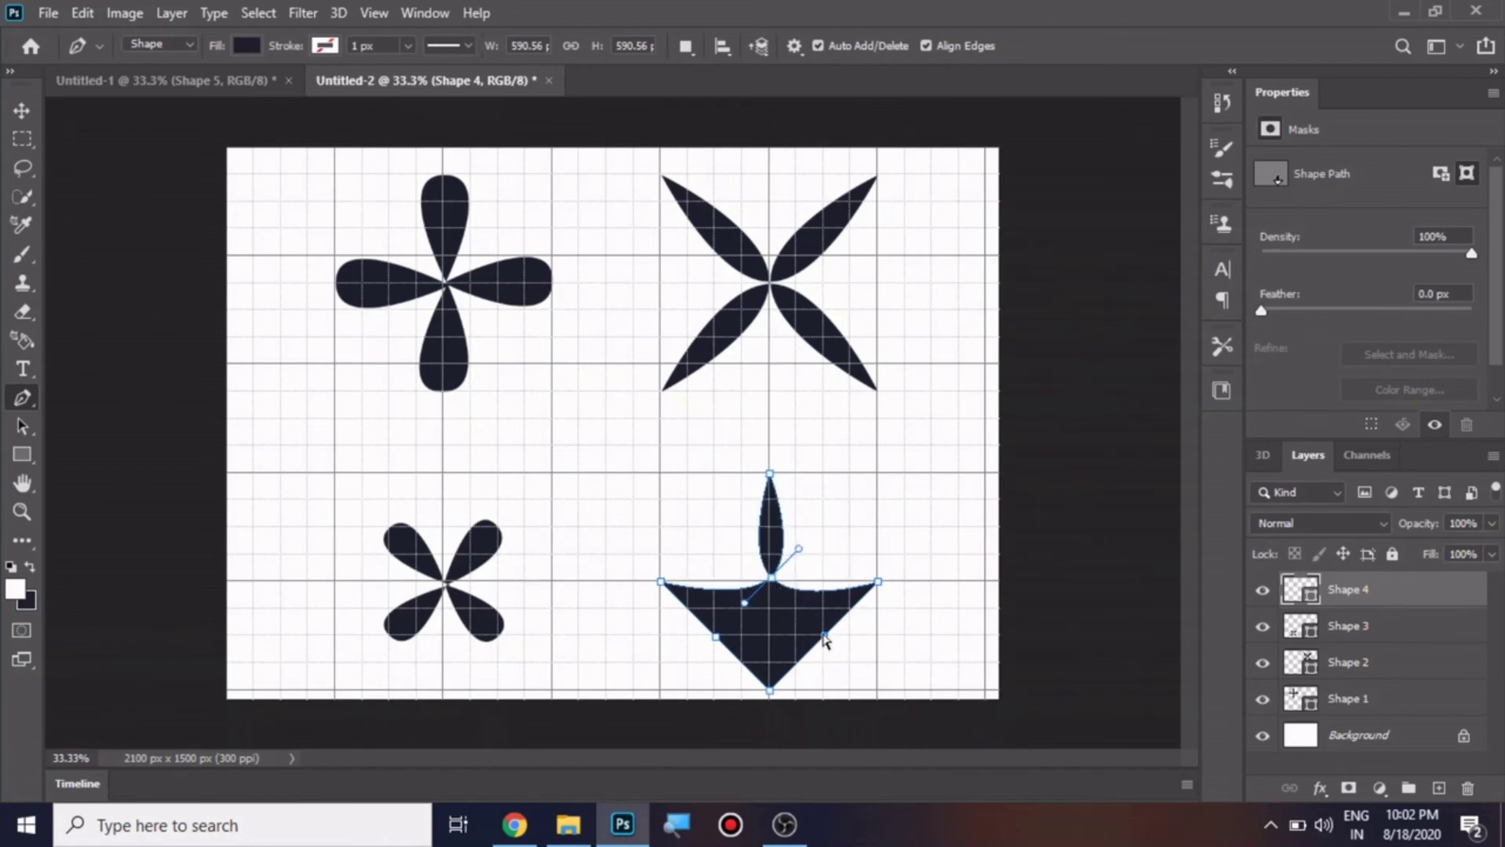
pyautogui.moveTo(824, 637); pyautogui.dragTo(772, 581)
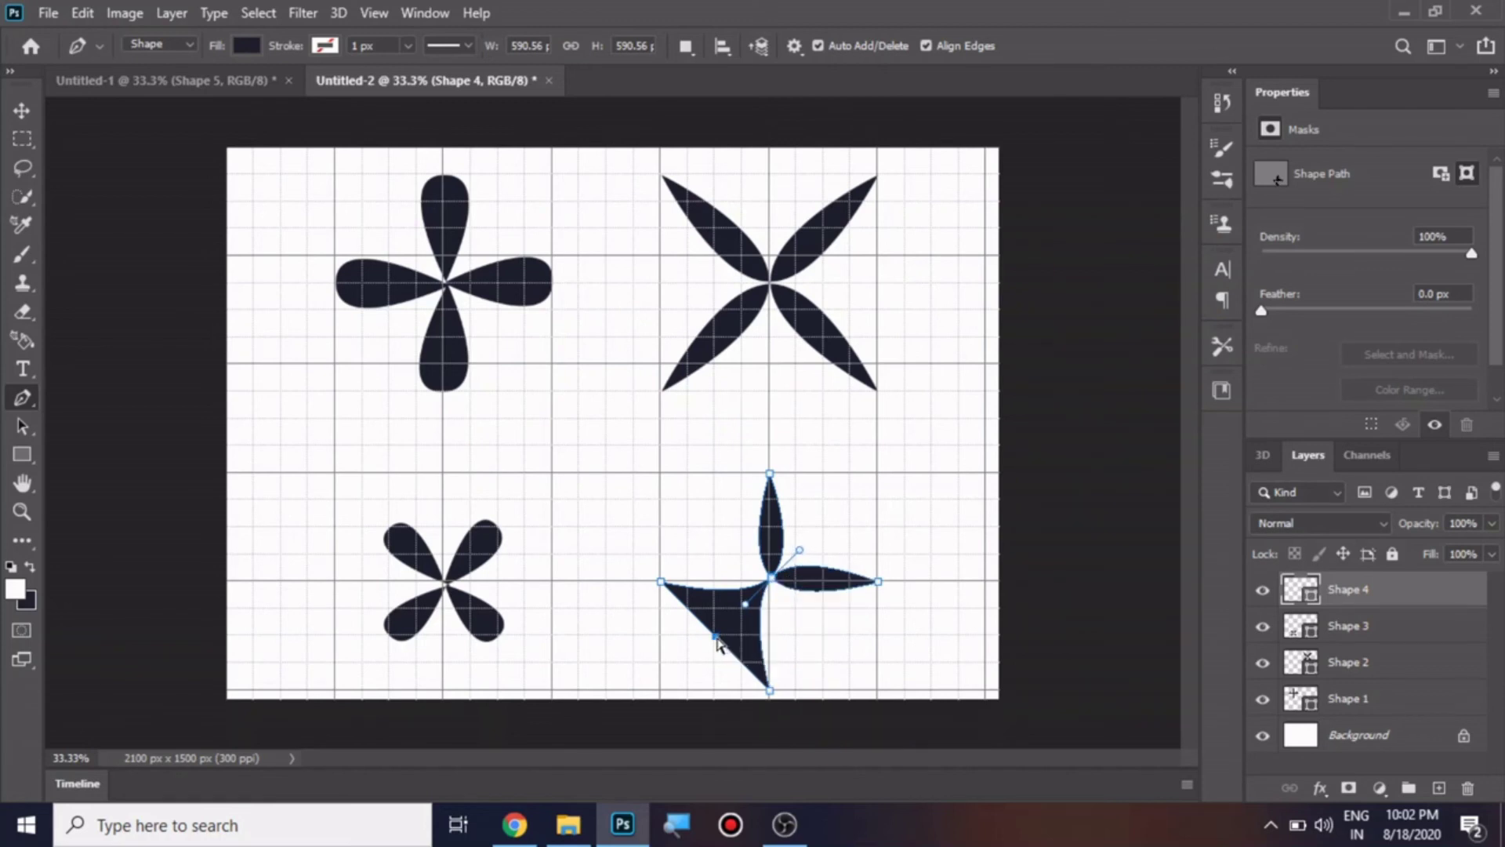
pyautogui.moveTo(716, 641); pyautogui.dragTo(773, 584)
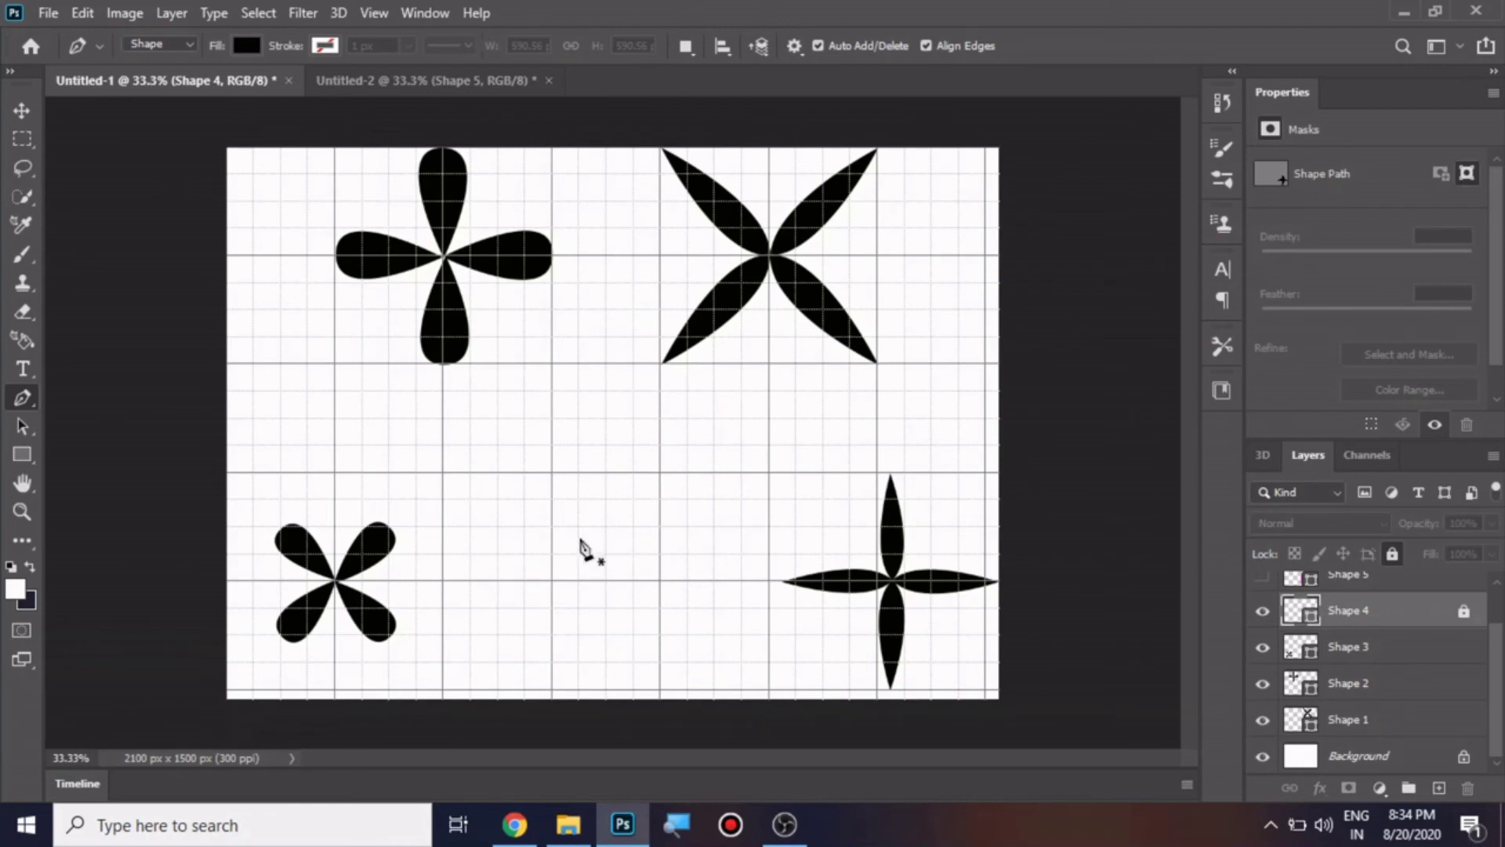
# Draw a closed half-heart with a rounded top, about 295 px wide and 591 px high, between the two lower flowers in Untitled-1.
pyautogui.click(606, 501)
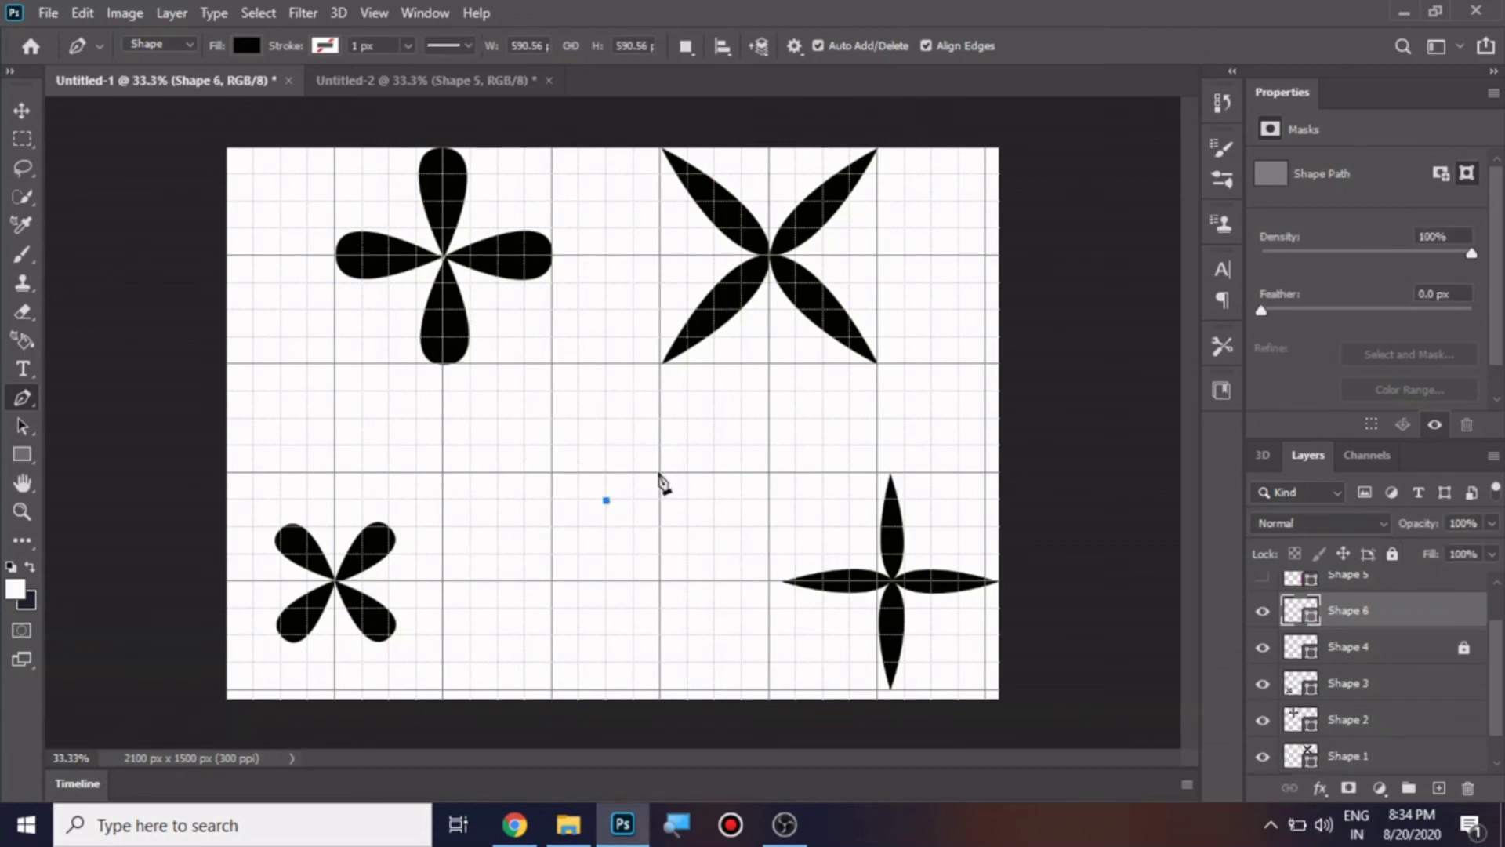
pyautogui.moveTo(663, 472); pyautogui.dragTo(716, 472)
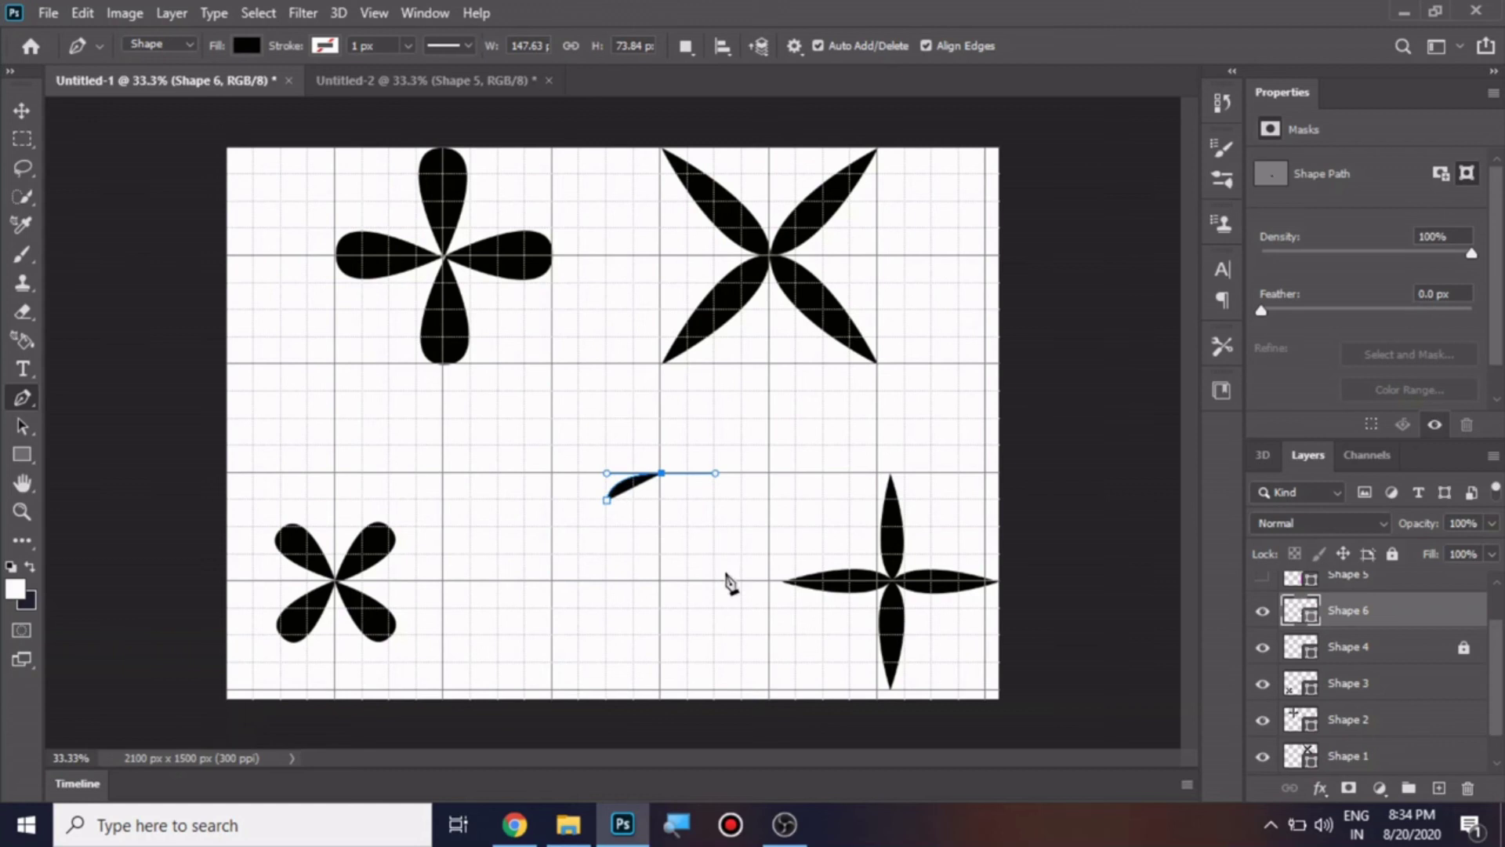
pyautogui.click(715, 527)
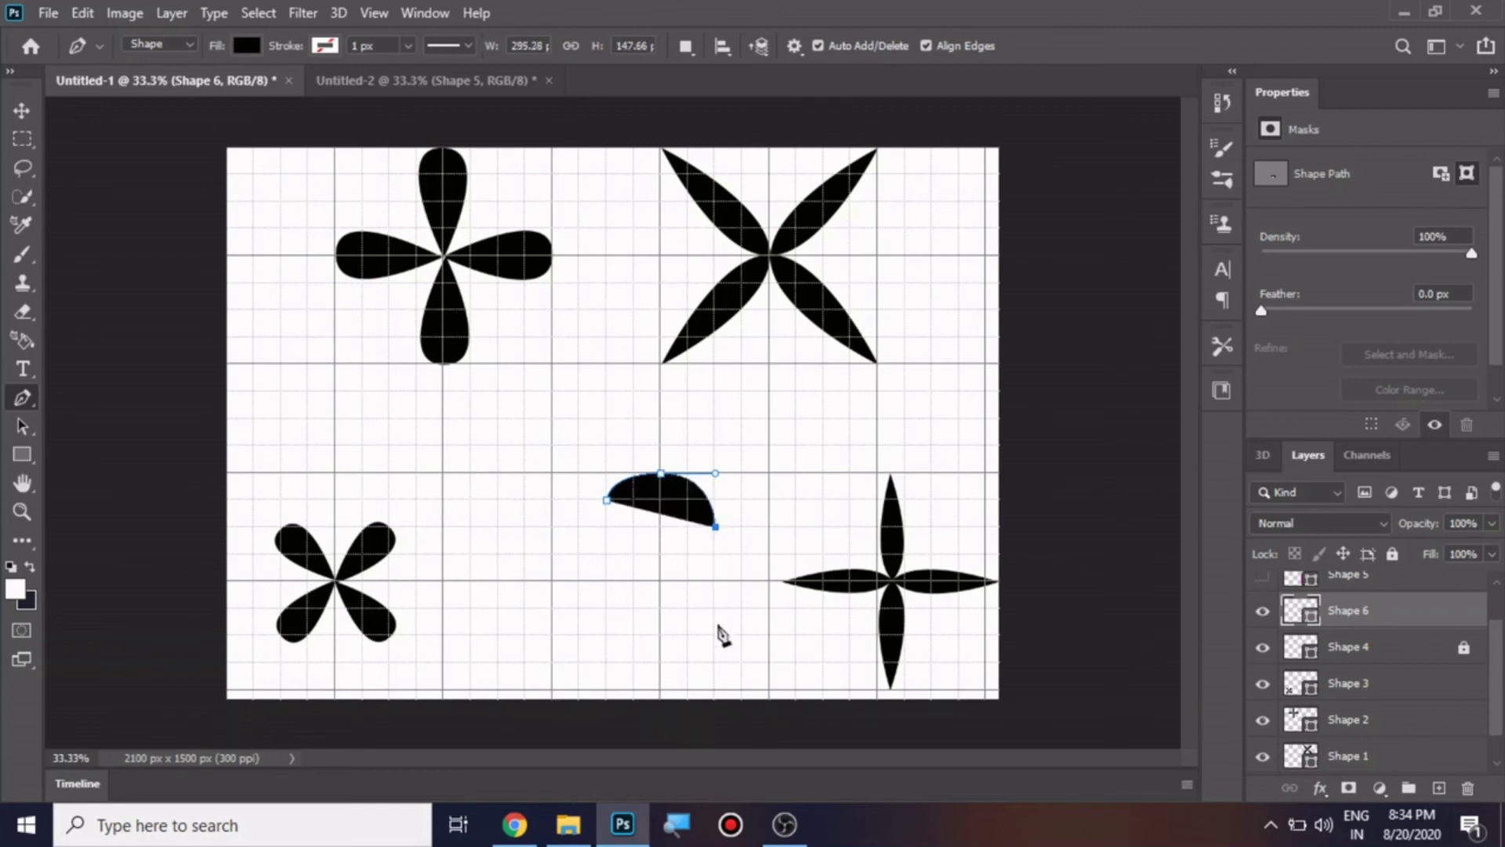
pyautogui.click(606, 690)
pyautogui.click(607, 501)
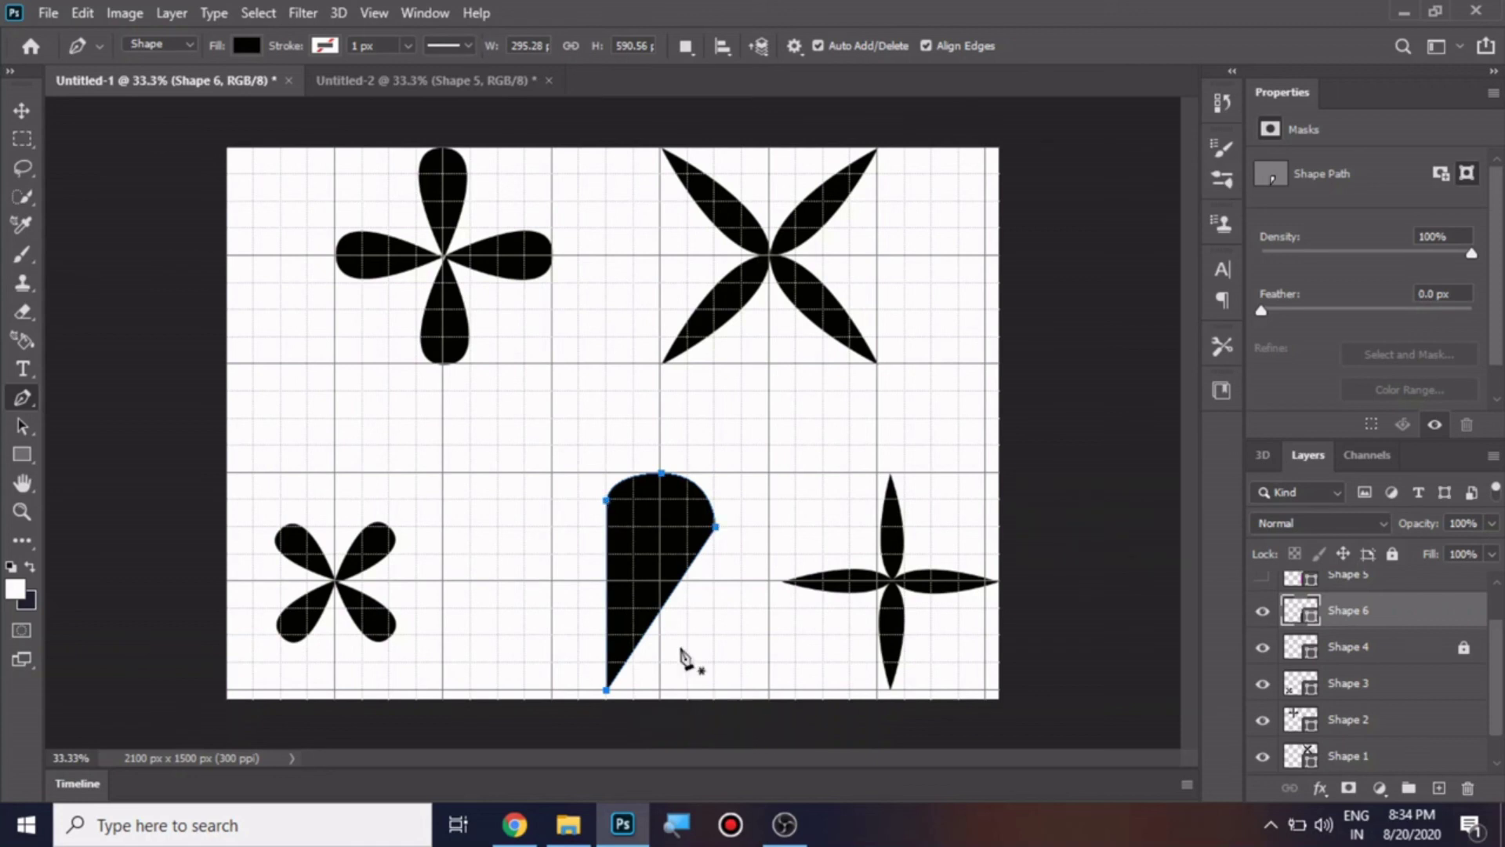
# Add an anchor midway along the half-heart's slanted edge and pull it outward to curve that side.
pyautogui.click(672, 592)
pyautogui.keyDown('ctrl'); pyautogui.click(672, 593); pyautogui.keyUp('ctrl')
pyautogui.moveTo(672, 594); pyautogui.dragTo(688, 611)
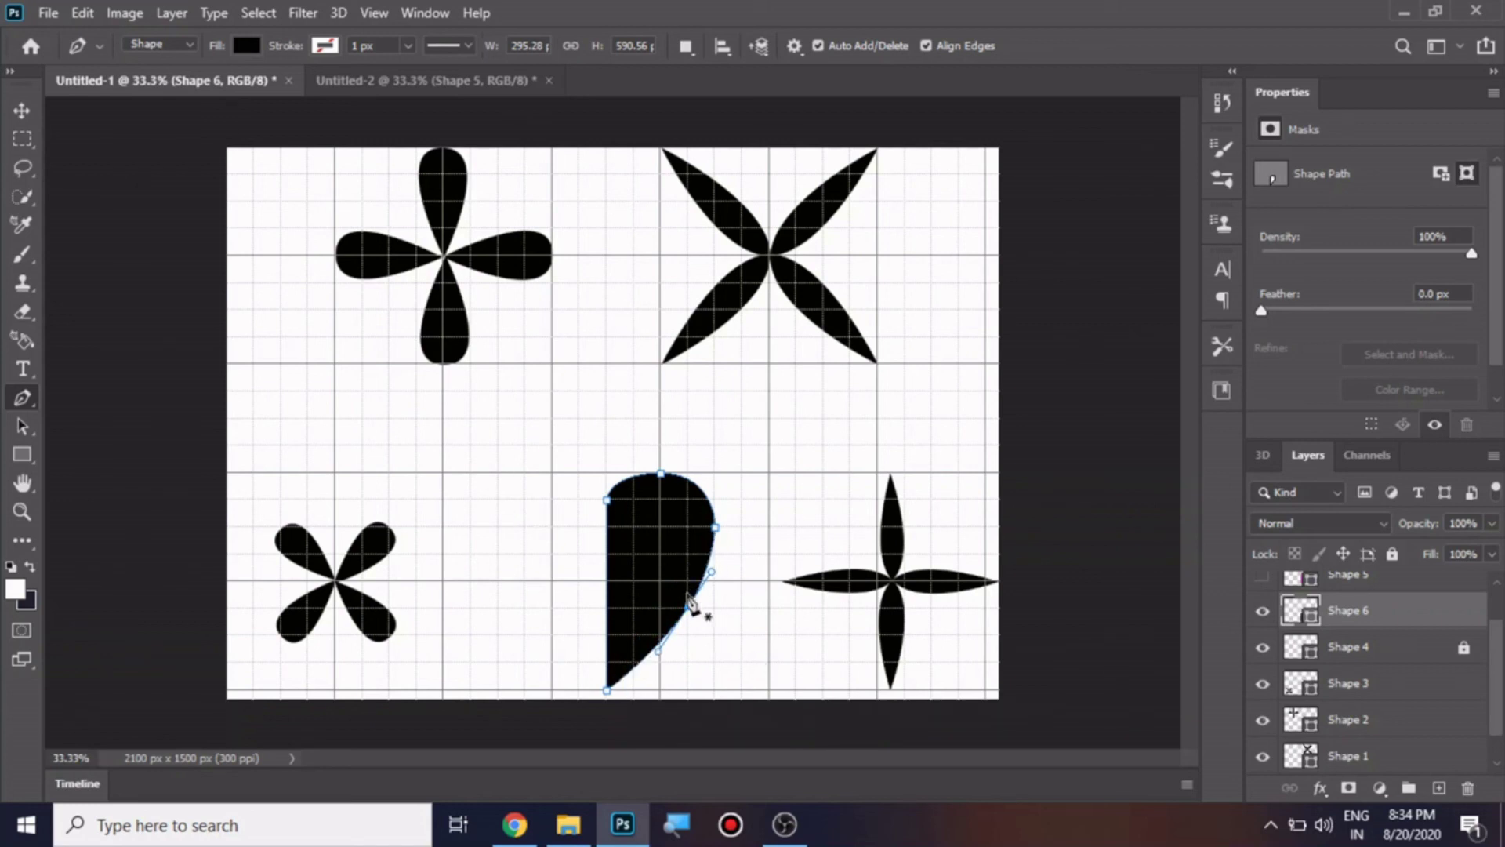
# Duplicate the half-heart and place the copy directly against the original's straight left edge.
pyautogui.click(22, 111)
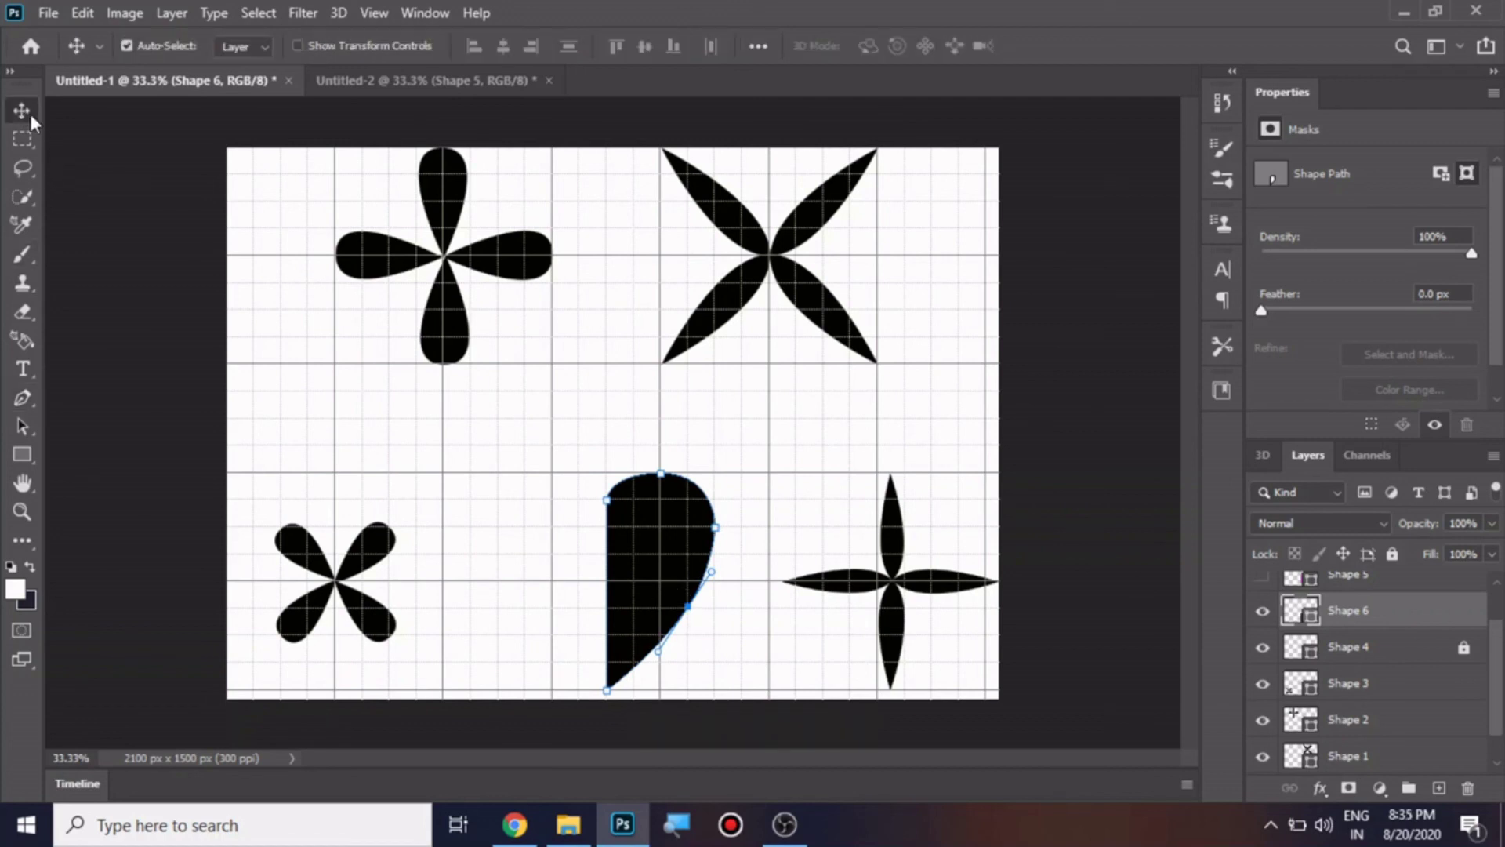
pyautogui.click(650, 564)
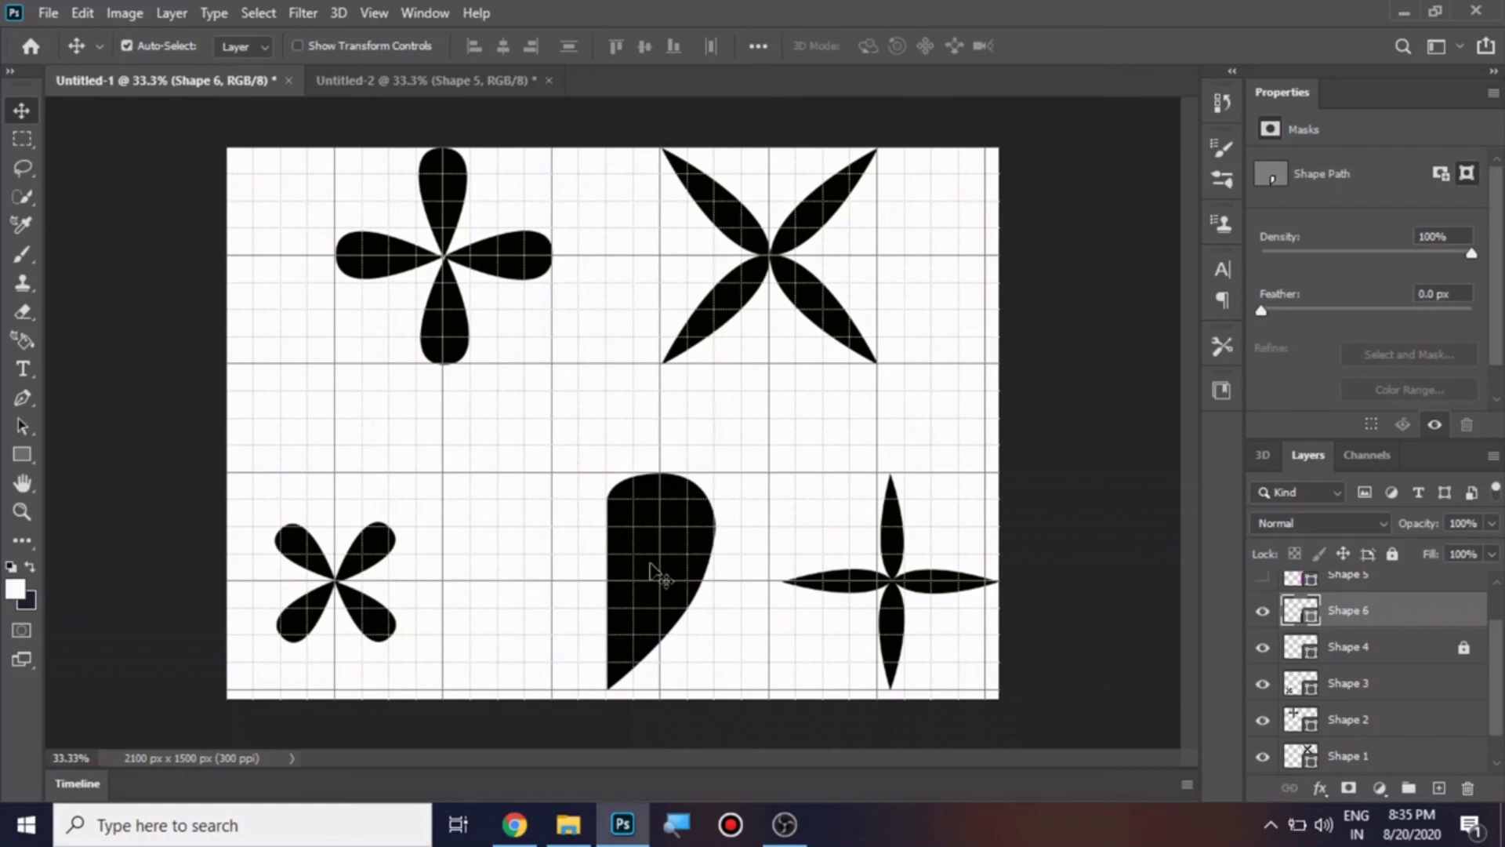
pyautogui.moveTo(650, 564); pyautogui.dragTo(540, 565)
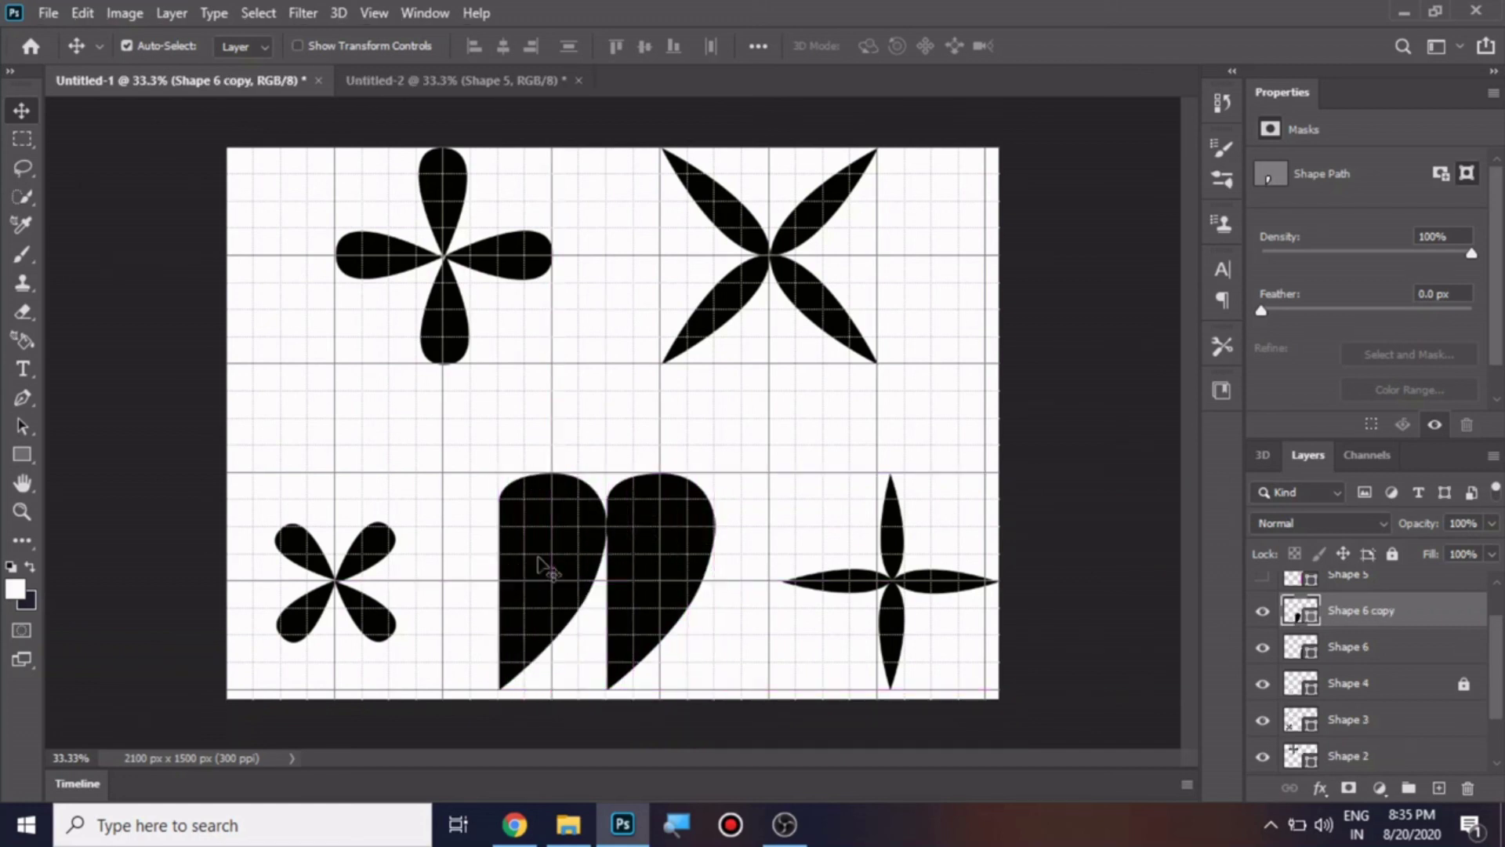
# Flip the copied half horizontally to complete the heart, and move both halves up about three small grid squares.
pyautogui.press('ctrl')
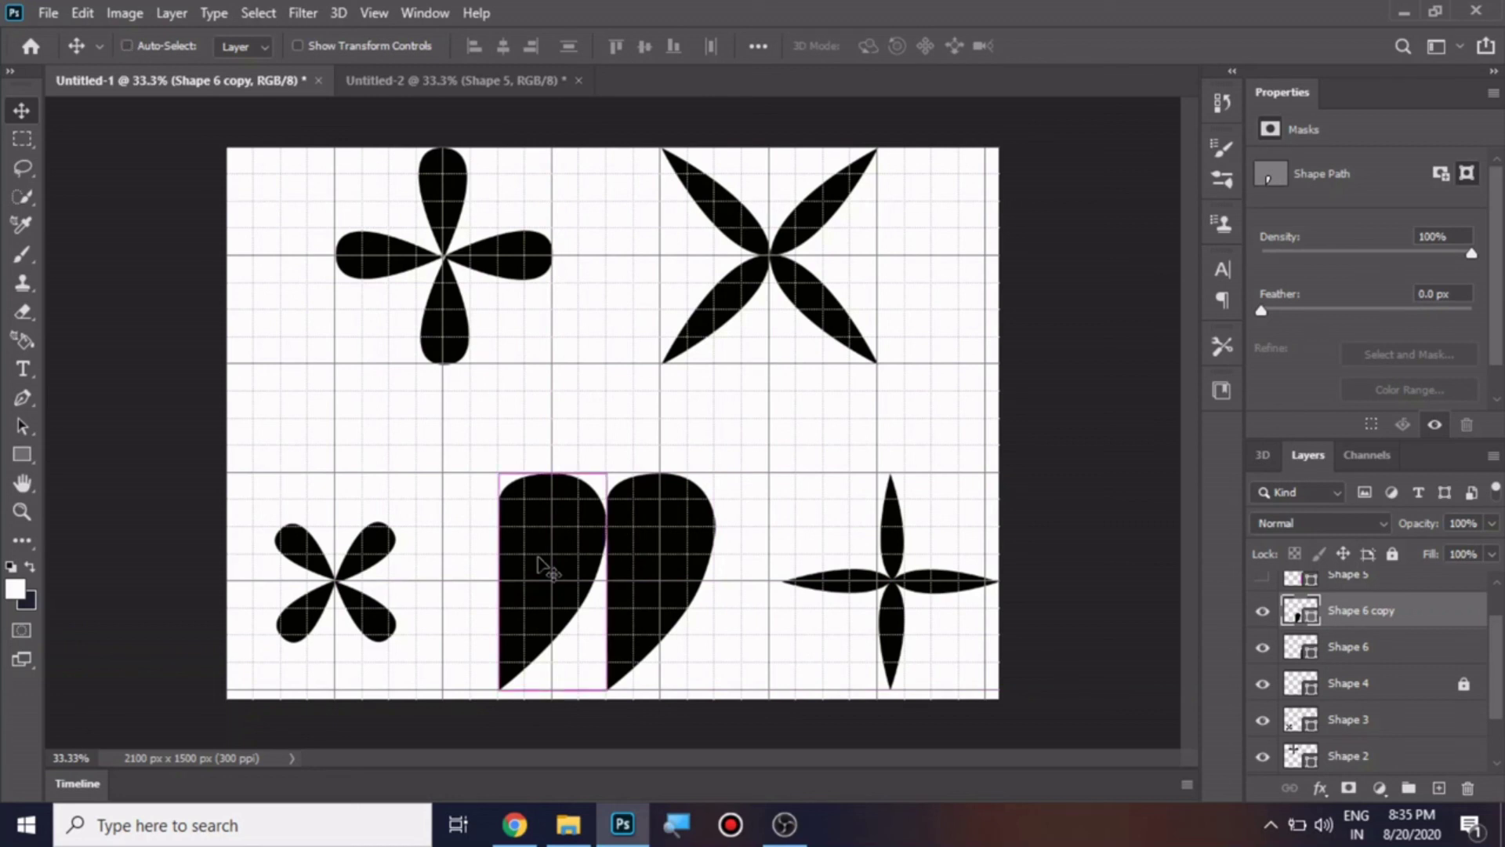
pyautogui.hotkey('ctrl', 't')
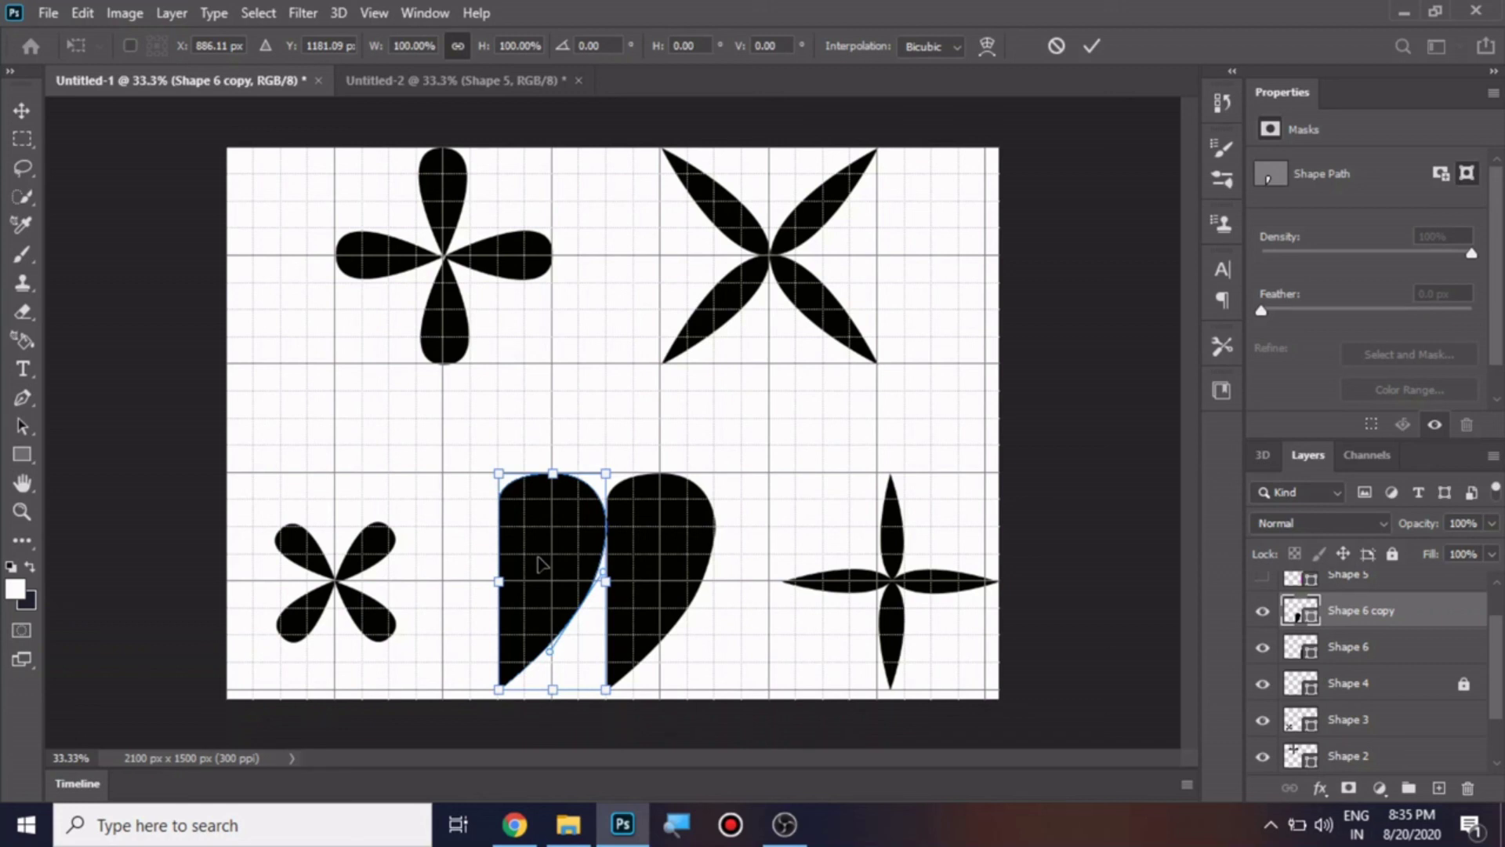
pyautogui.rightClick(540, 562)
pyautogui.click(593, 524)
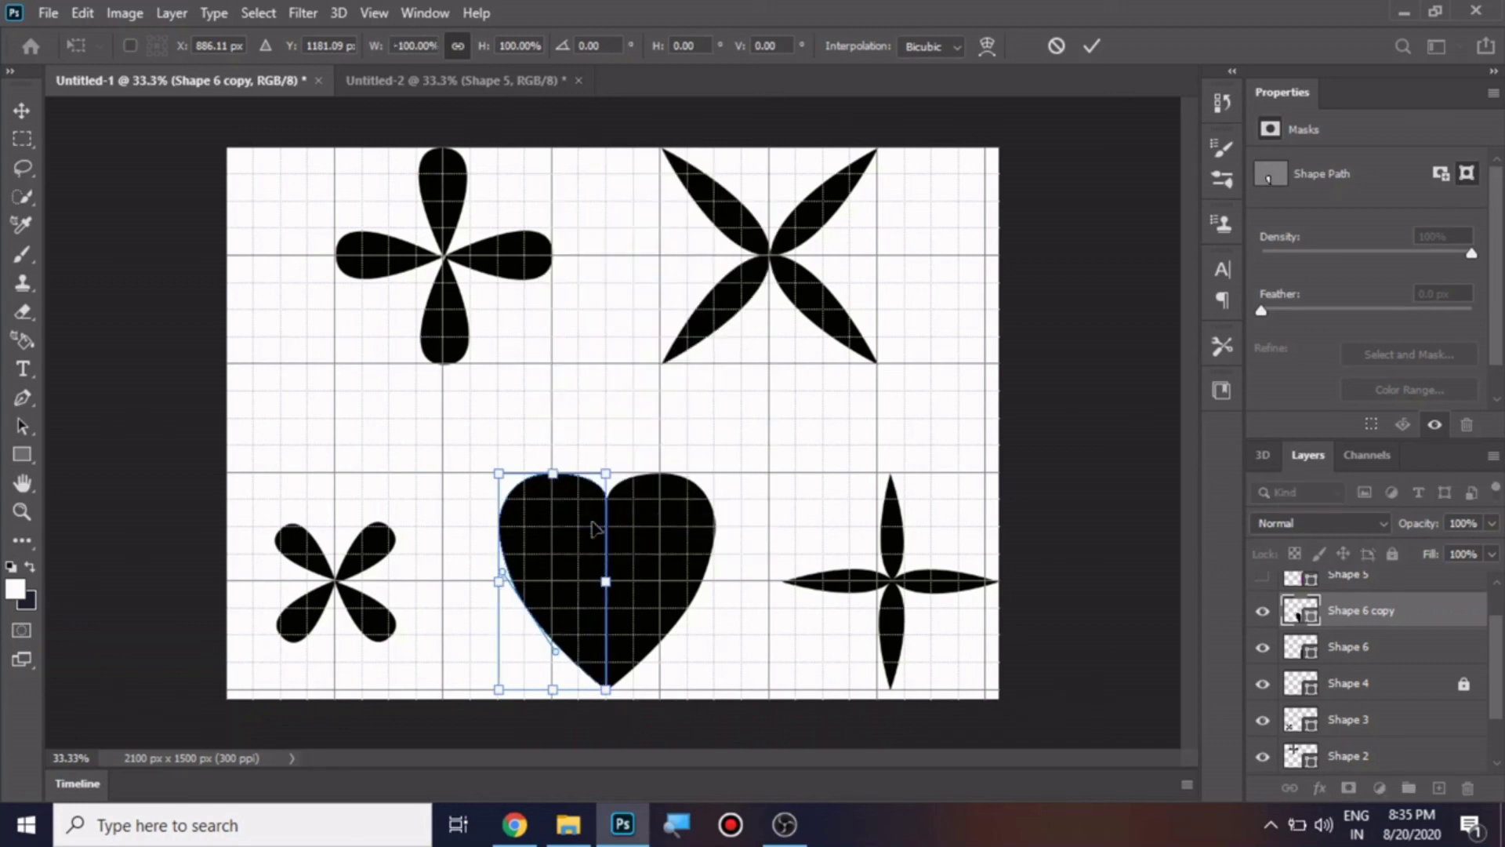
pyautogui.click(1091, 45)
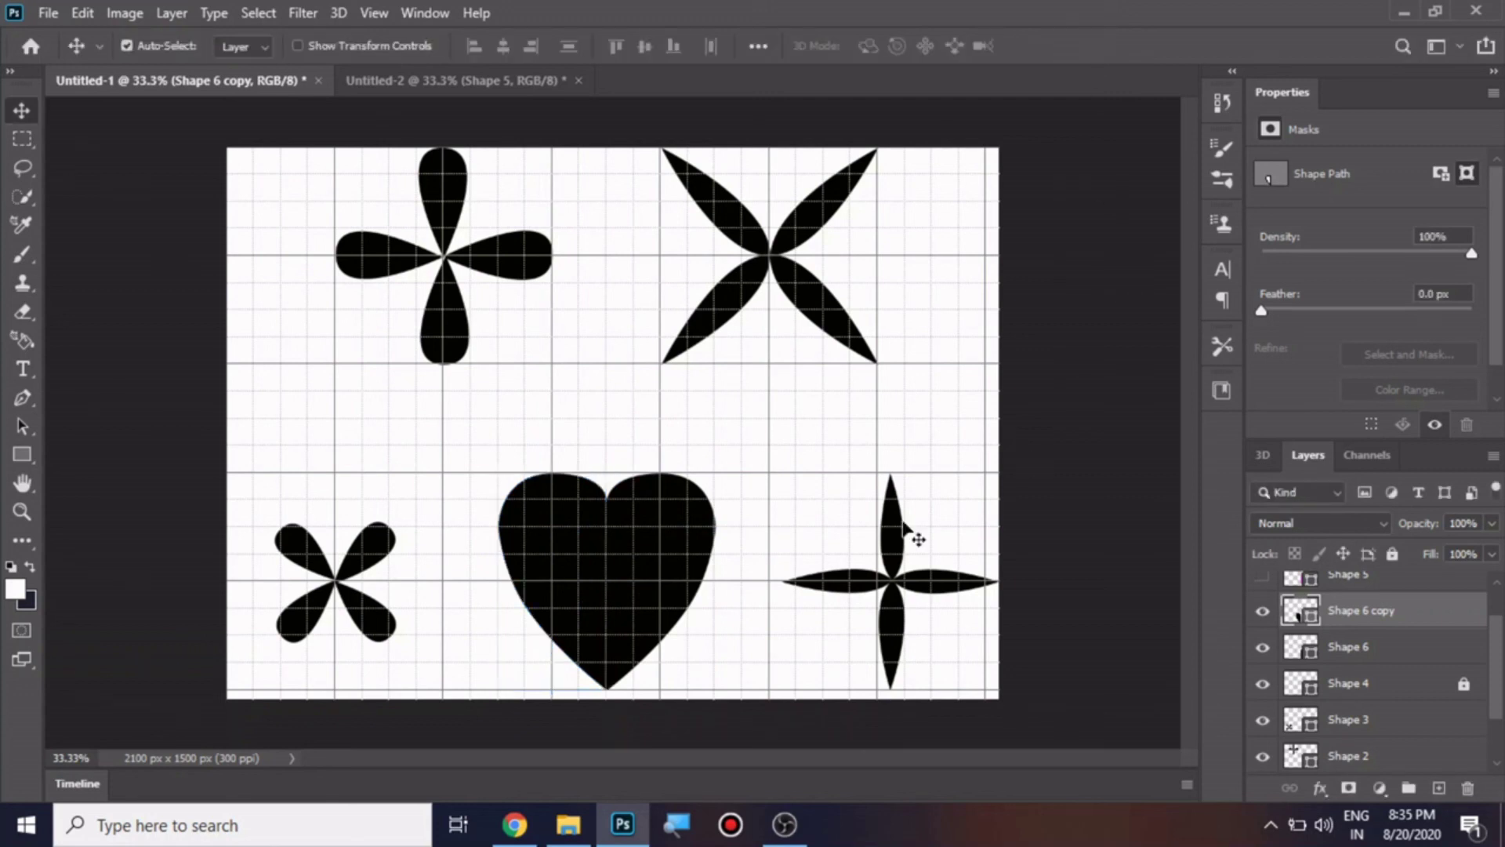
pyautogui.moveTo(580, 603); pyautogui.dragTo(578, 522)
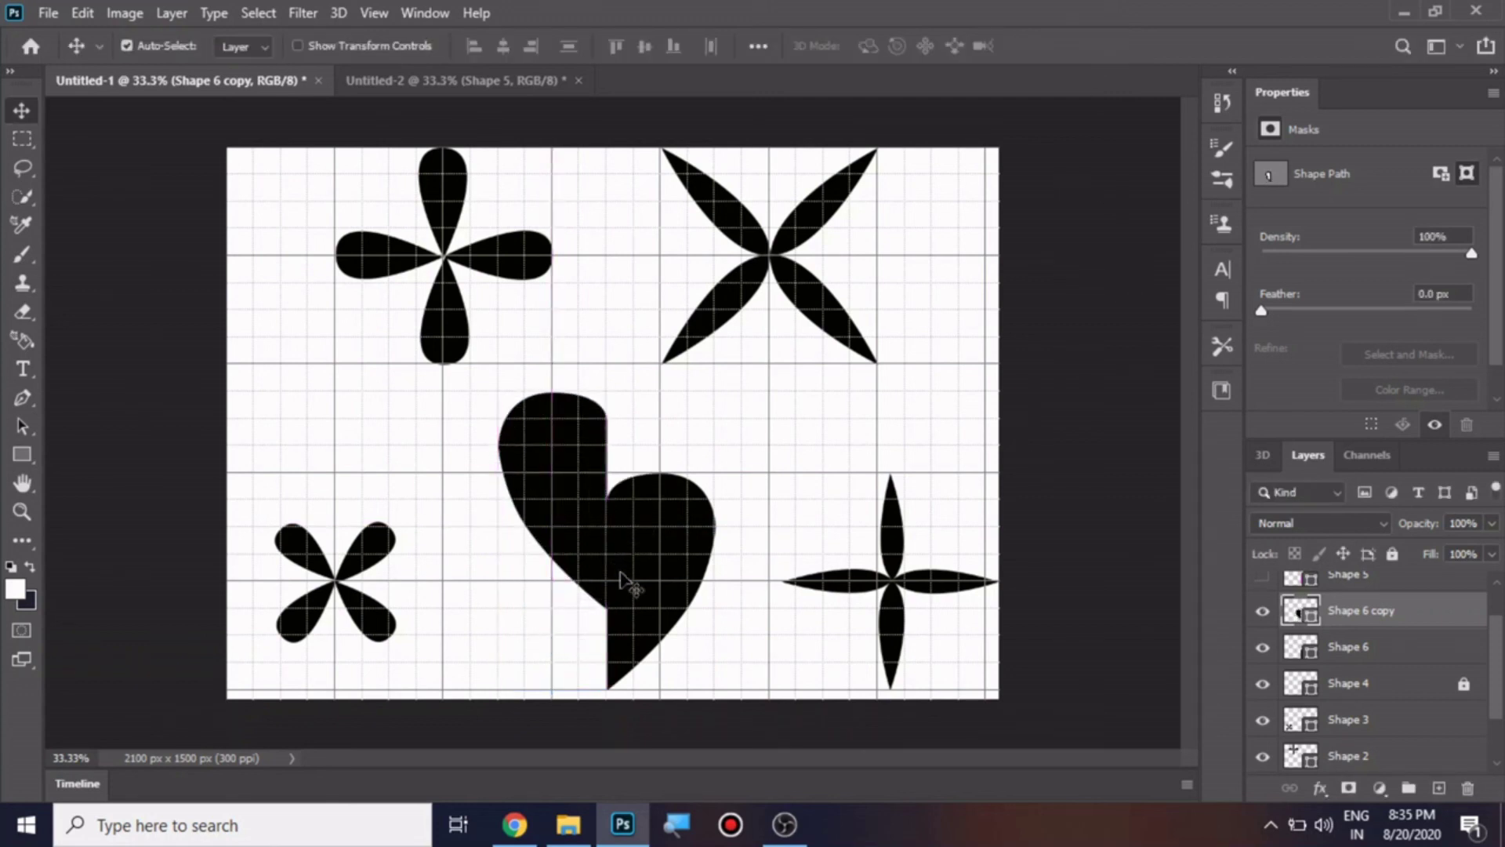
pyautogui.moveTo(629, 579); pyautogui.dragTo(622, 495)
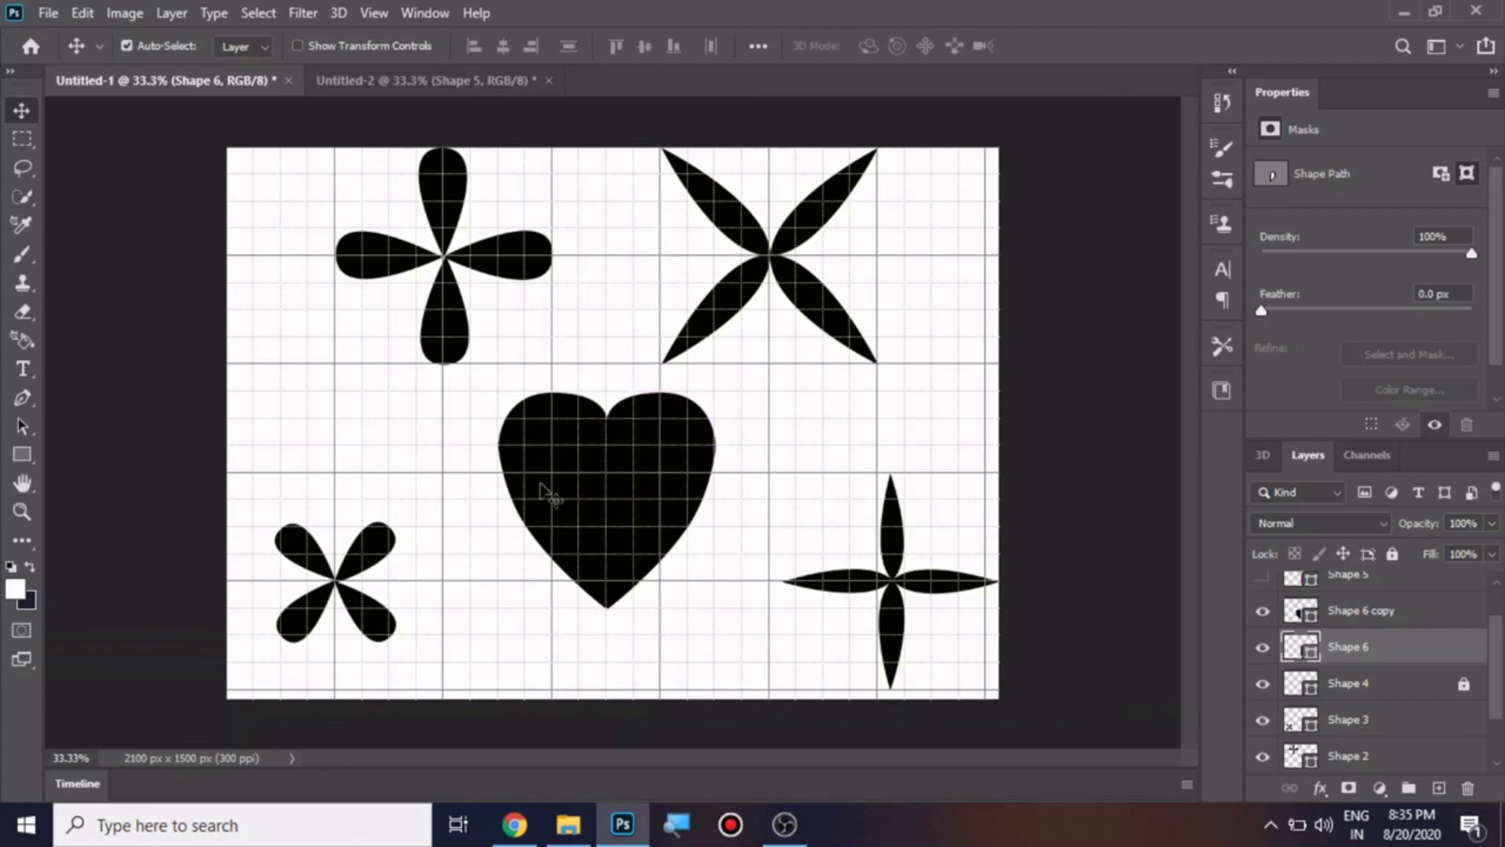
# Fill the heart's right half with the magenta from the recently used colours.
pyautogui.rightClick(668, 469)
pyautogui.click(695, 473)
pyautogui.click(21, 400)
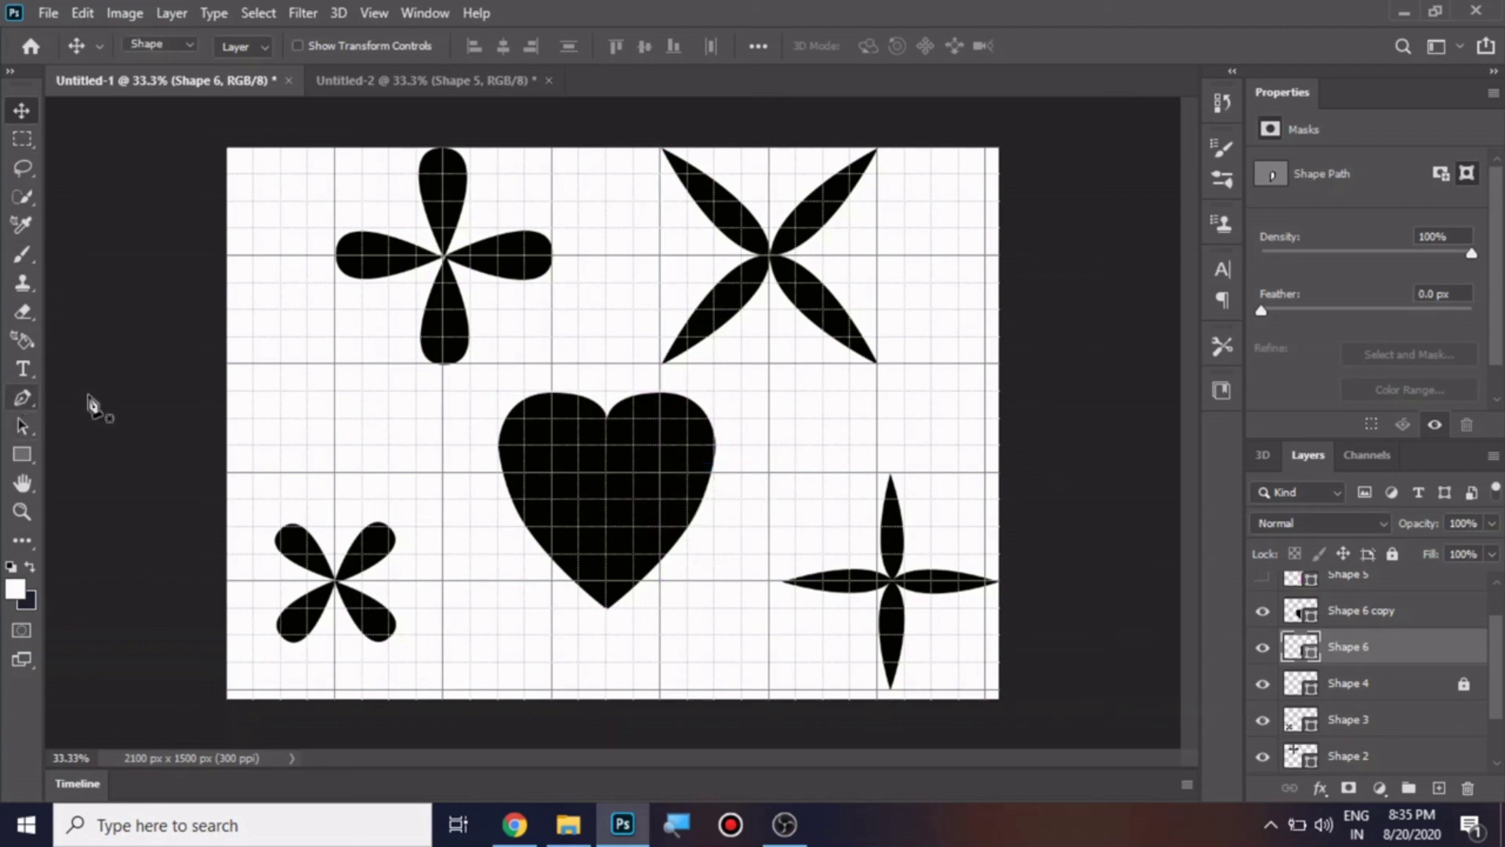
pyautogui.click(247, 45)
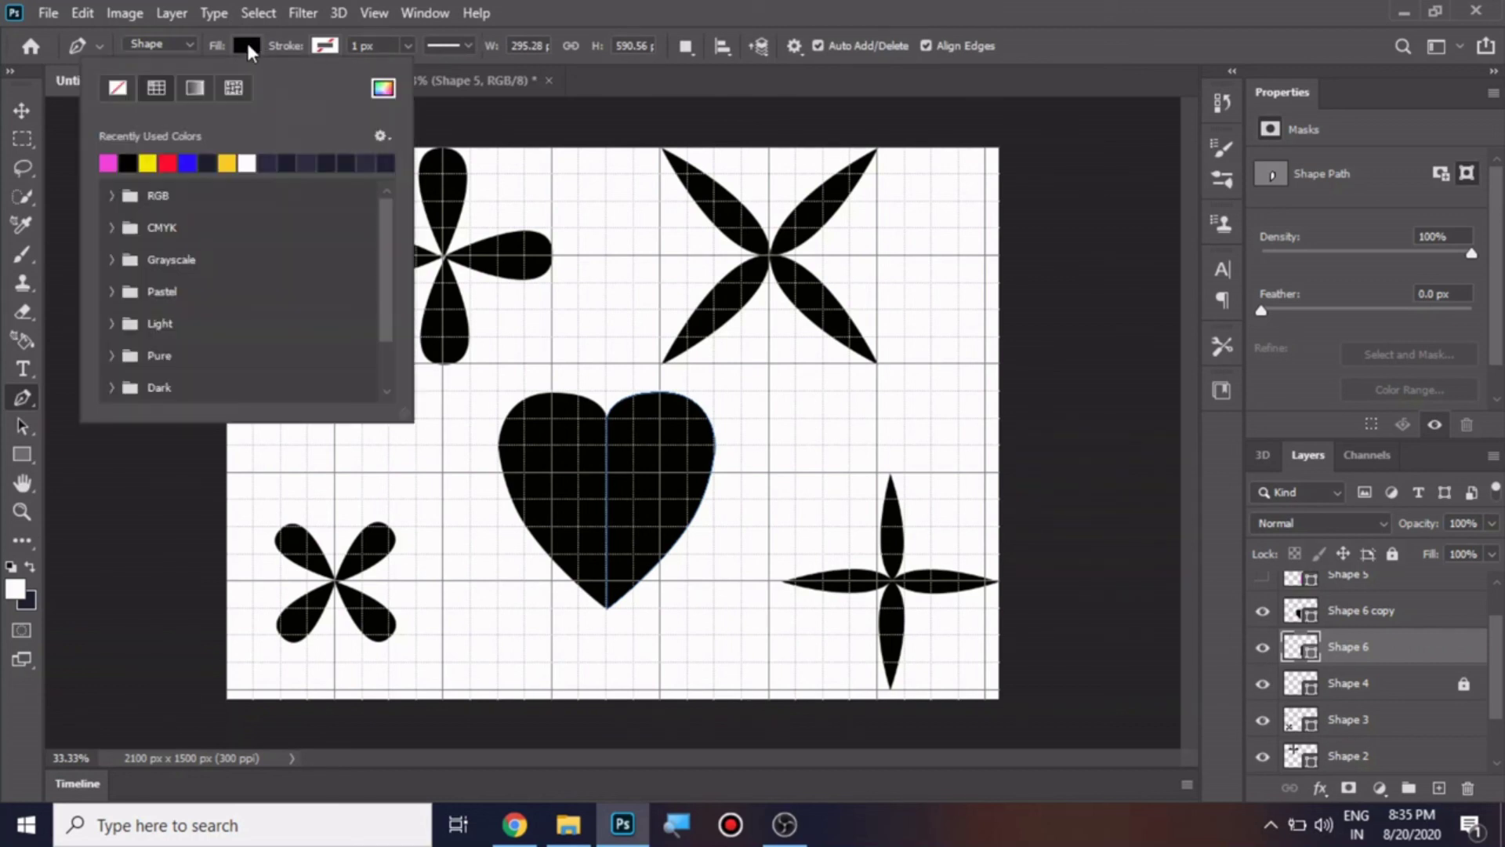
pyautogui.click(108, 164)
# Fill the heart's left half with the same magenta and return to the Move tool.
pyautogui.click(22, 112)
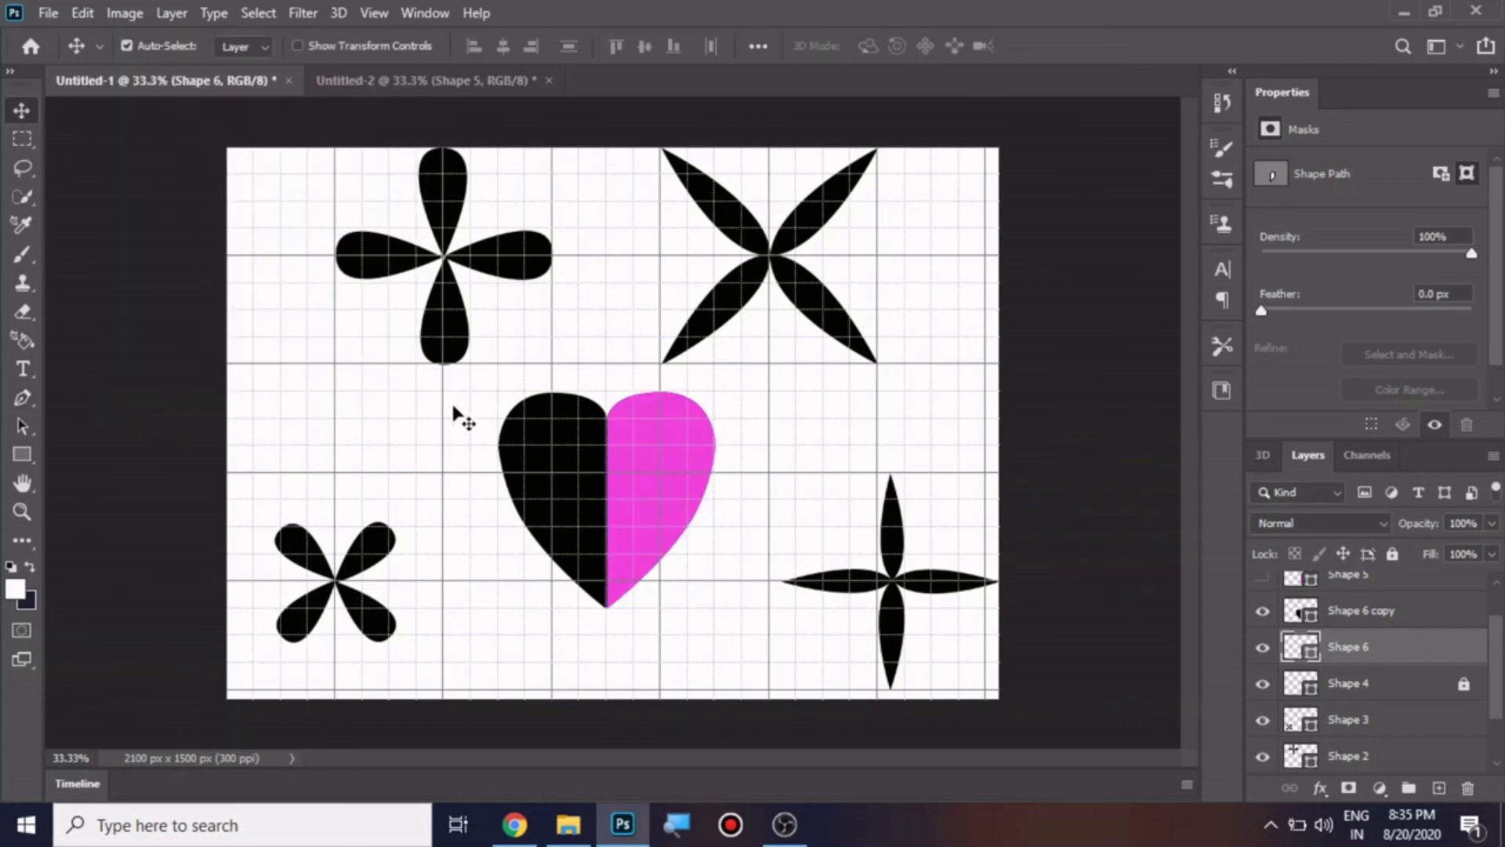
pyautogui.click(540, 425)
pyautogui.rightClick(544, 423)
pyautogui.click(564, 431)
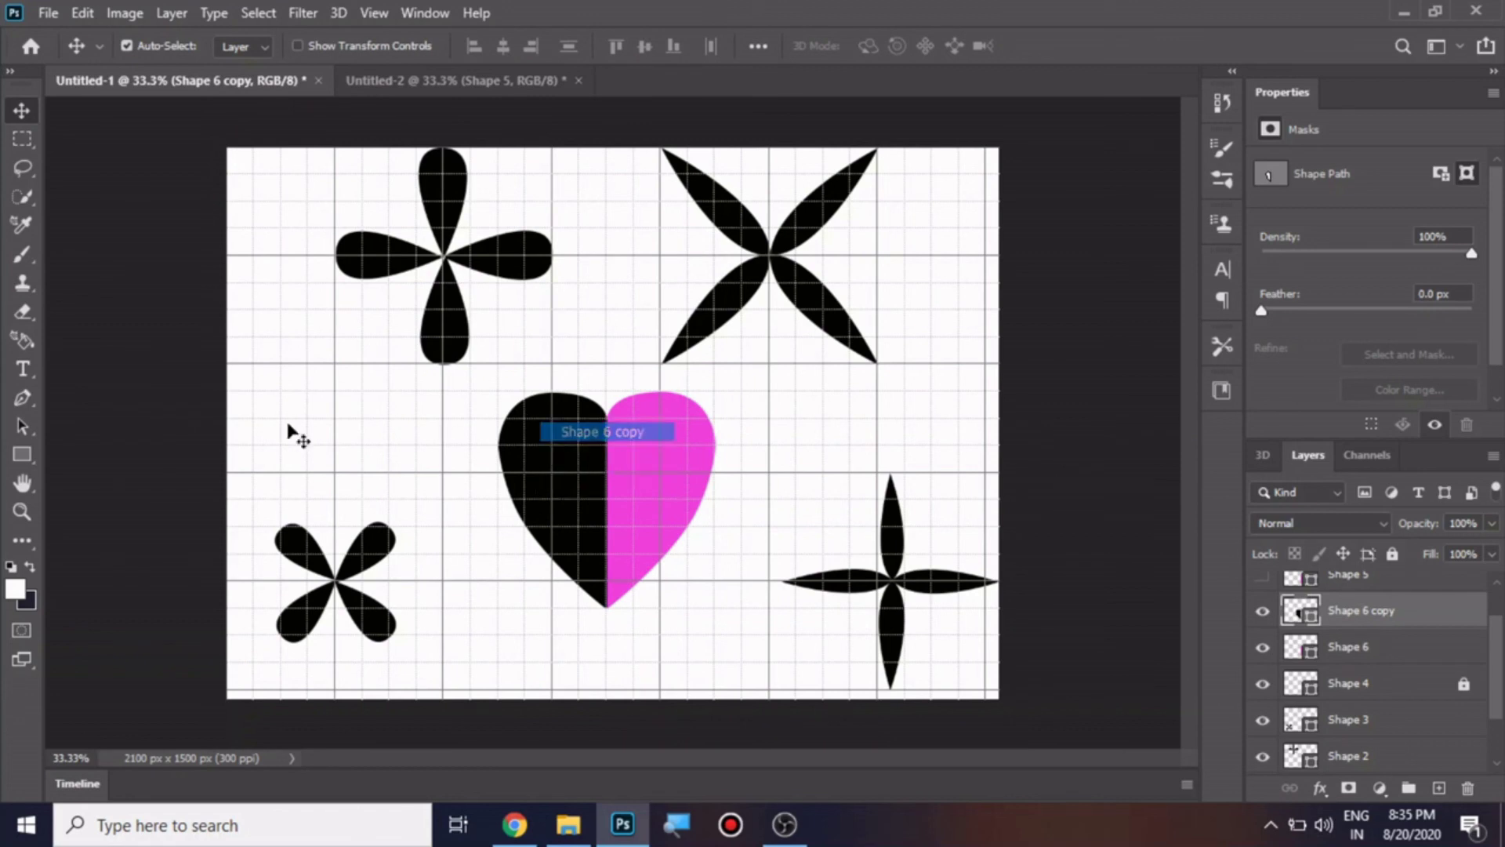
pyautogui.click(22, 399)
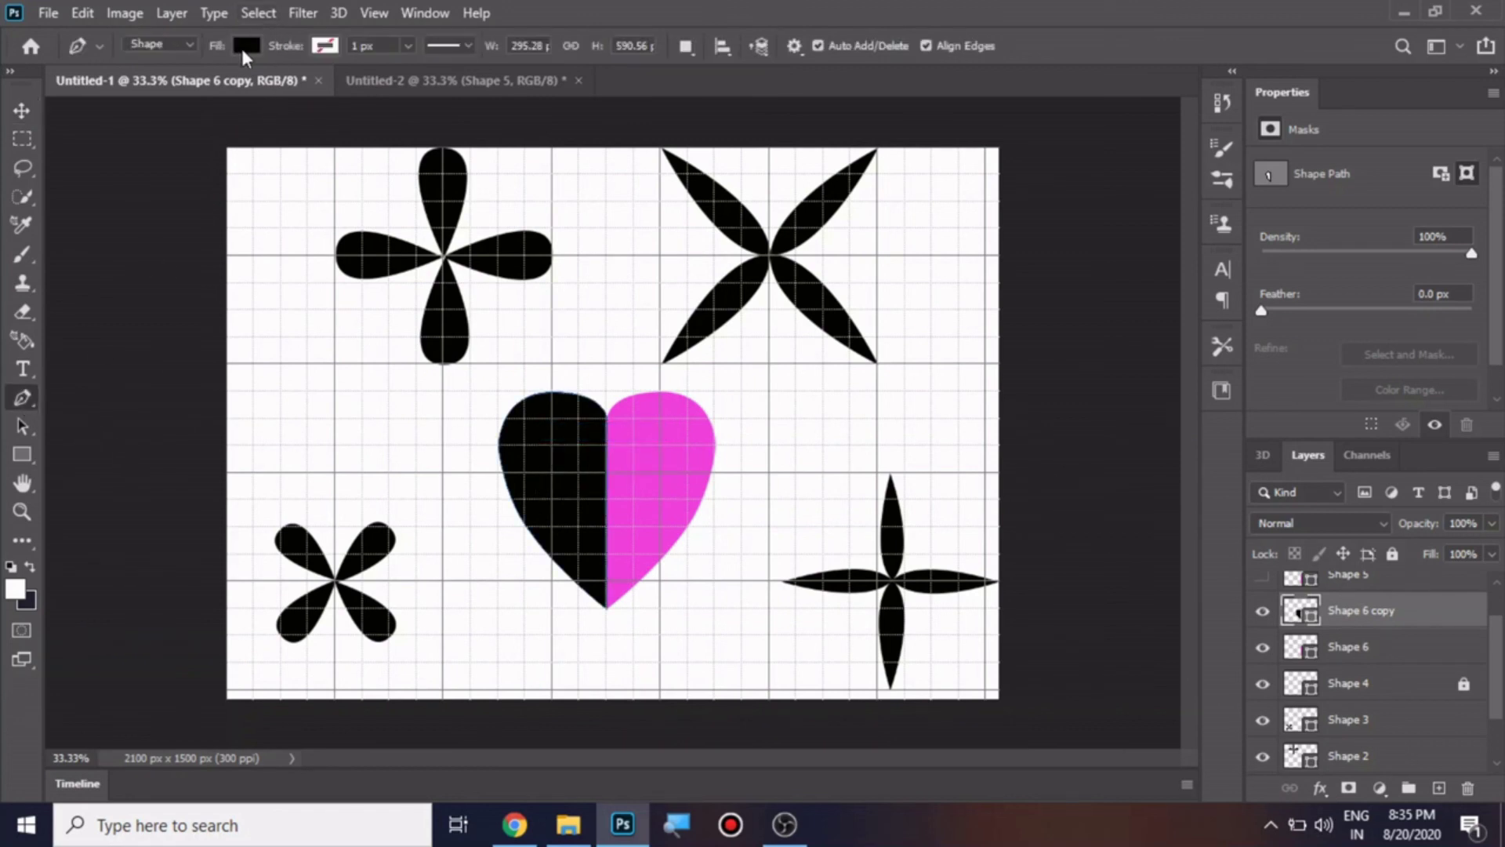
pyautogui.click(244, 46)
pyautogui.click(109, 161)
pyautogui.click(25, 110)
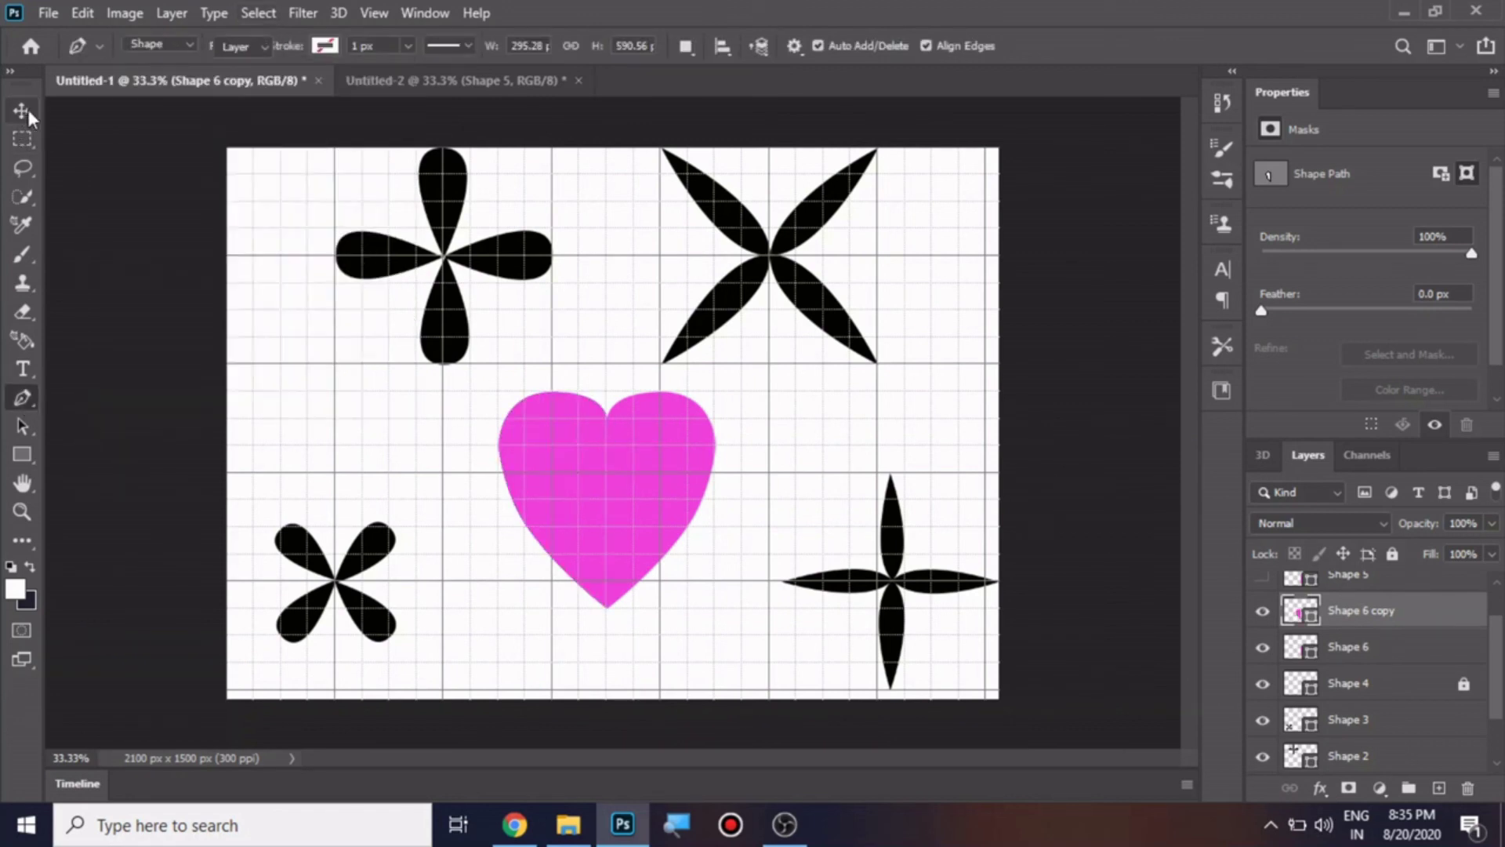
pyautogui.click(26, 109)
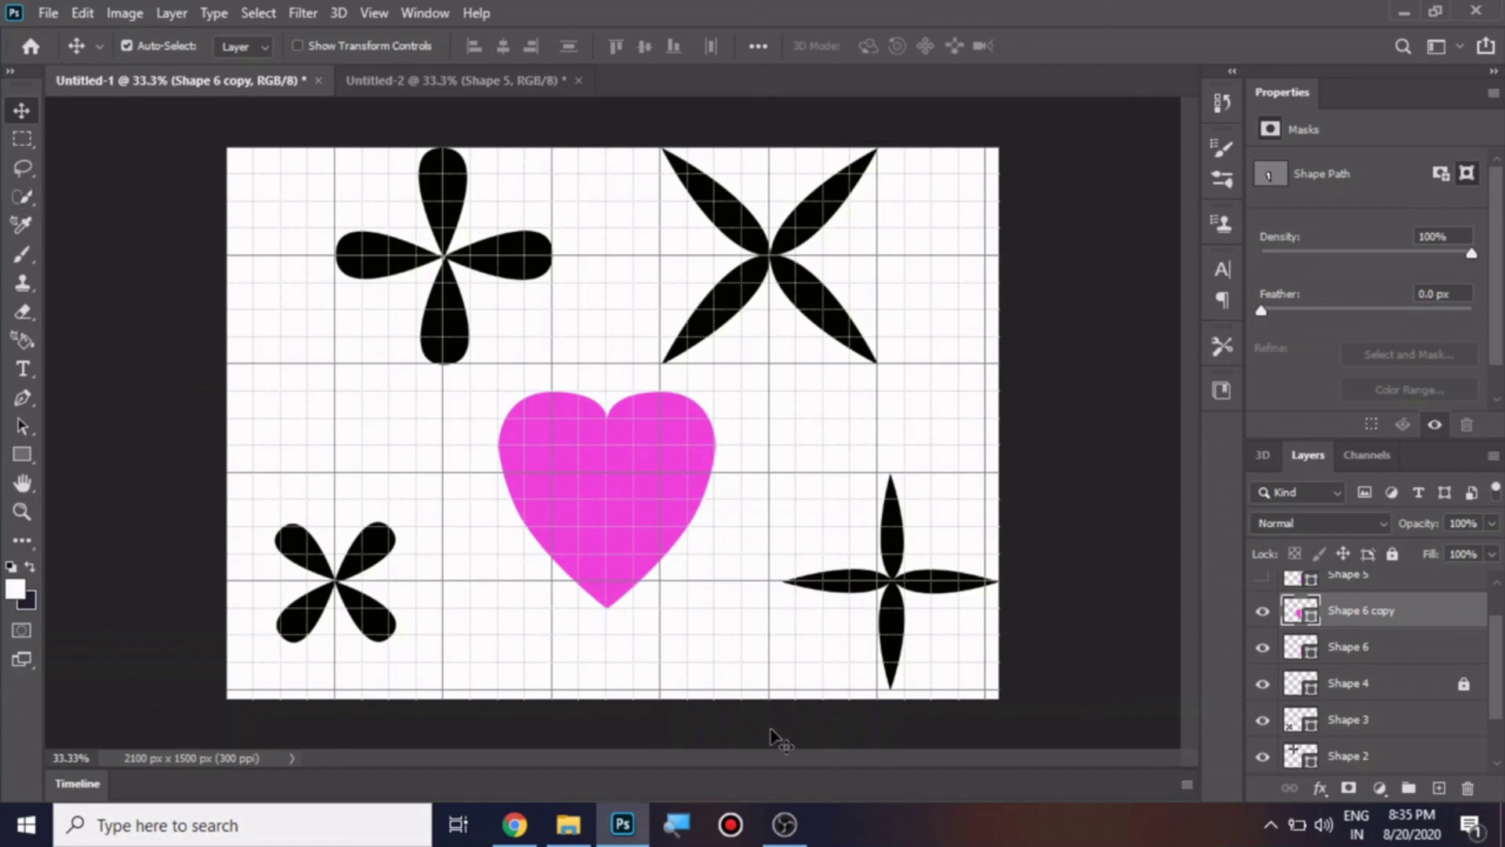